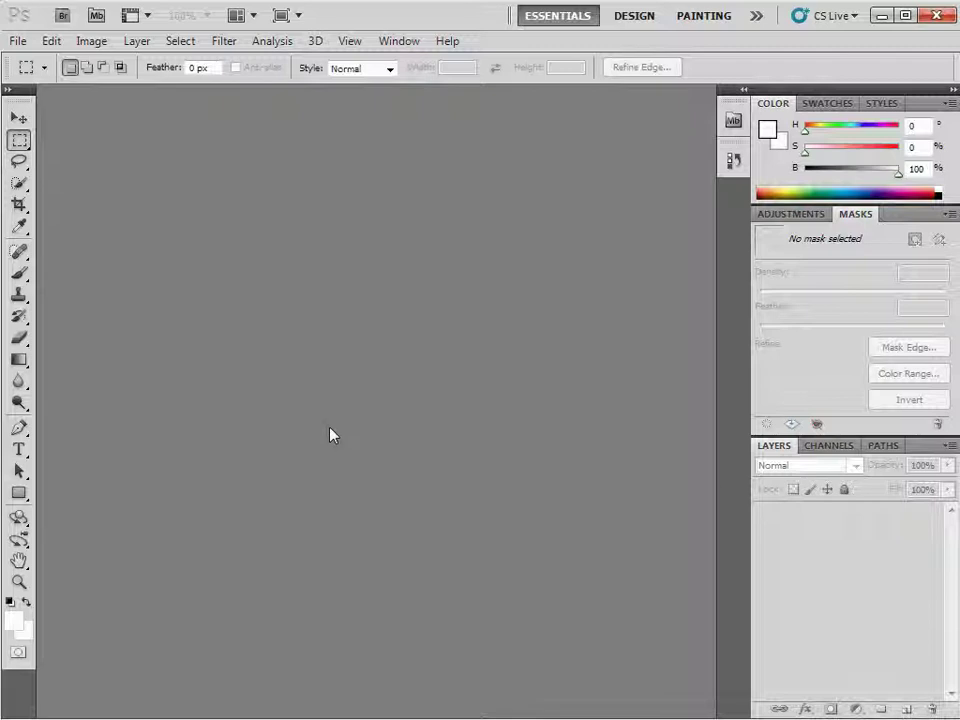
key("w")
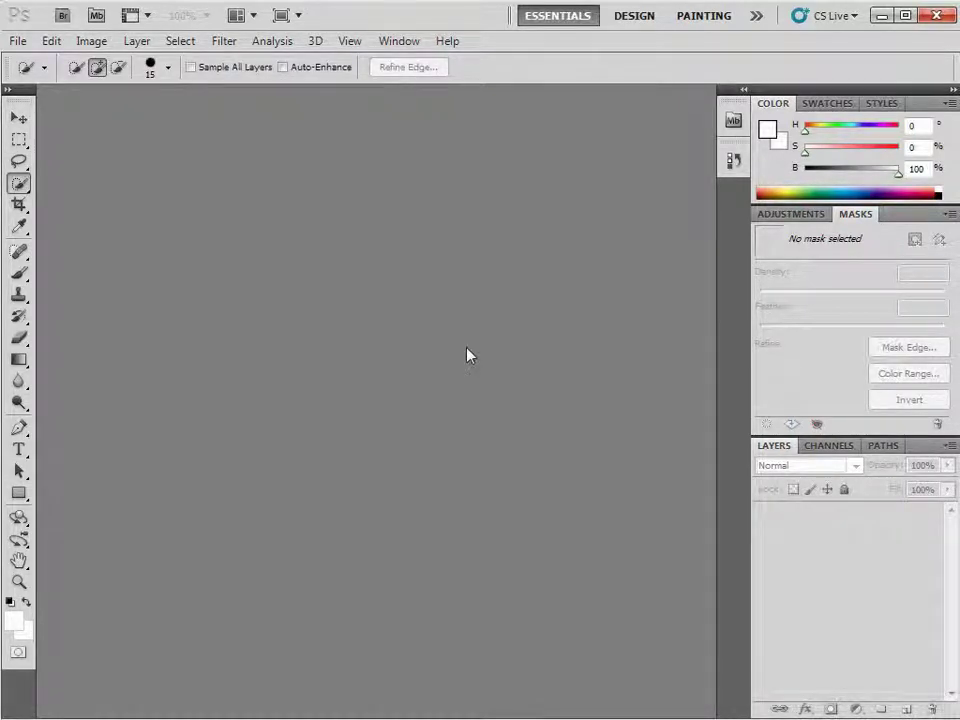
left_click(96, 15)
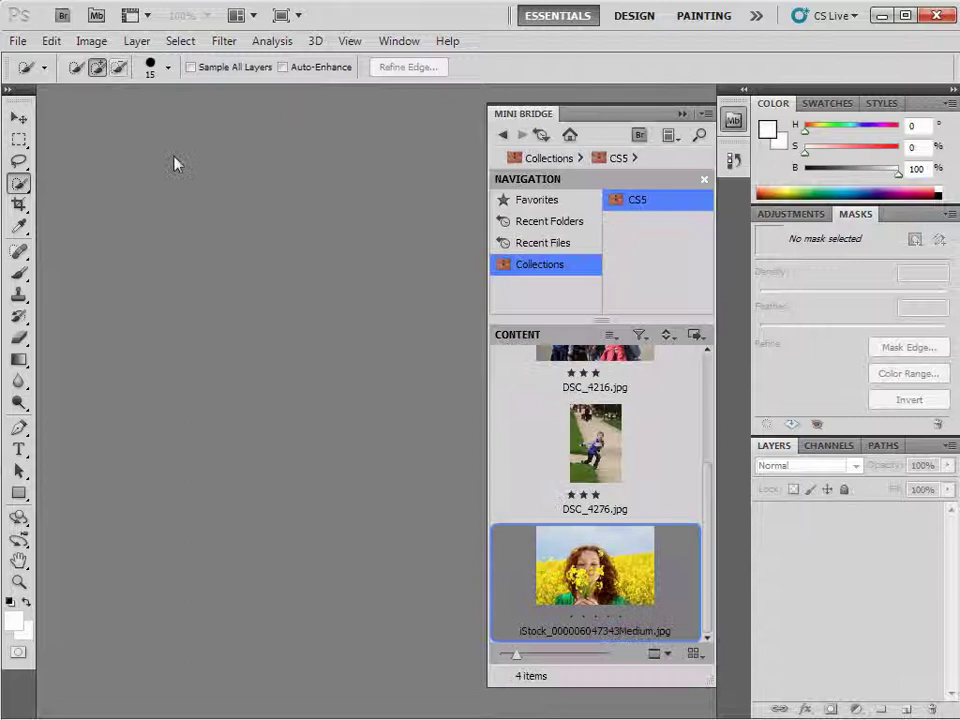
left_click(609, 567)
left_click_drag(636, 215, 638, 202)
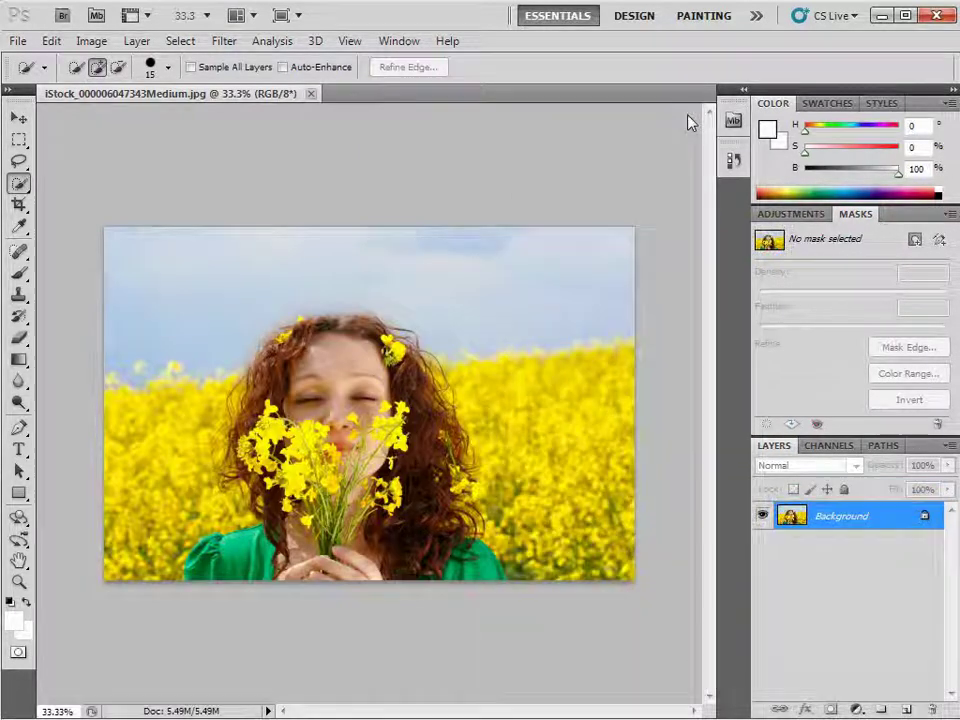
Step: Zoom to 50% and Quick-Select the woman's shoulders, green shirt, hair edge and bouquet stems
key("ctrl+plus")
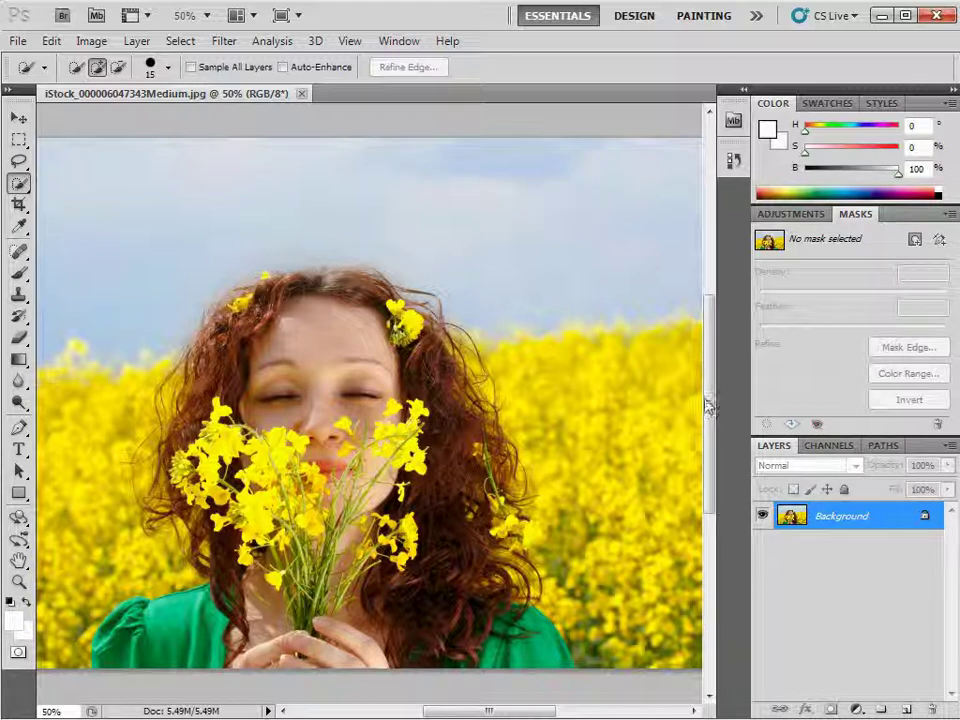
mouse_move(707, 375)
left_mouse_down()
mouse_move(717, 398)
mouse_move(714, 385)
left_mouse_up()
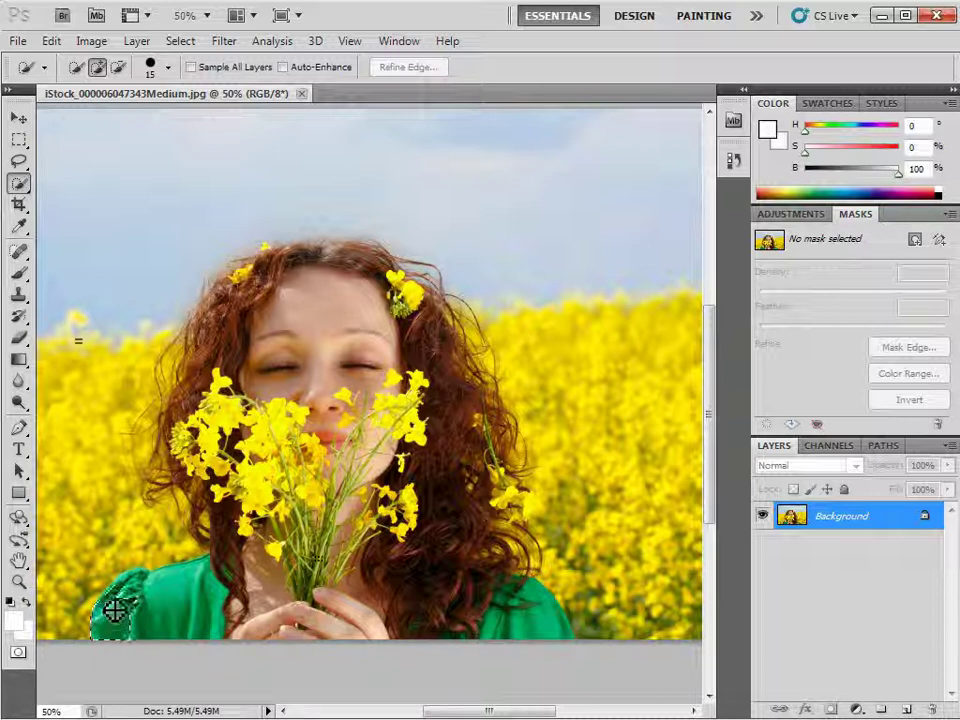
mouse_move(135, 588)
left_mouse_down()
mouse_move(225, 561)
mouse_move(231, 517)
mouse_move(206, 484)
mouse_move(199, 491)
mouse_move(184, 454)
mouse_move(223, 315)
mouse_move(255, 287)
mouse_move(366, 259)
mouse_move(454, 306)
mouse_move(516, 454)
mouse_move(499, 495)
mouse_move(505, 536)
mouse_move(553, 619)
mouse_move(537, 641)
left_mouse_up()
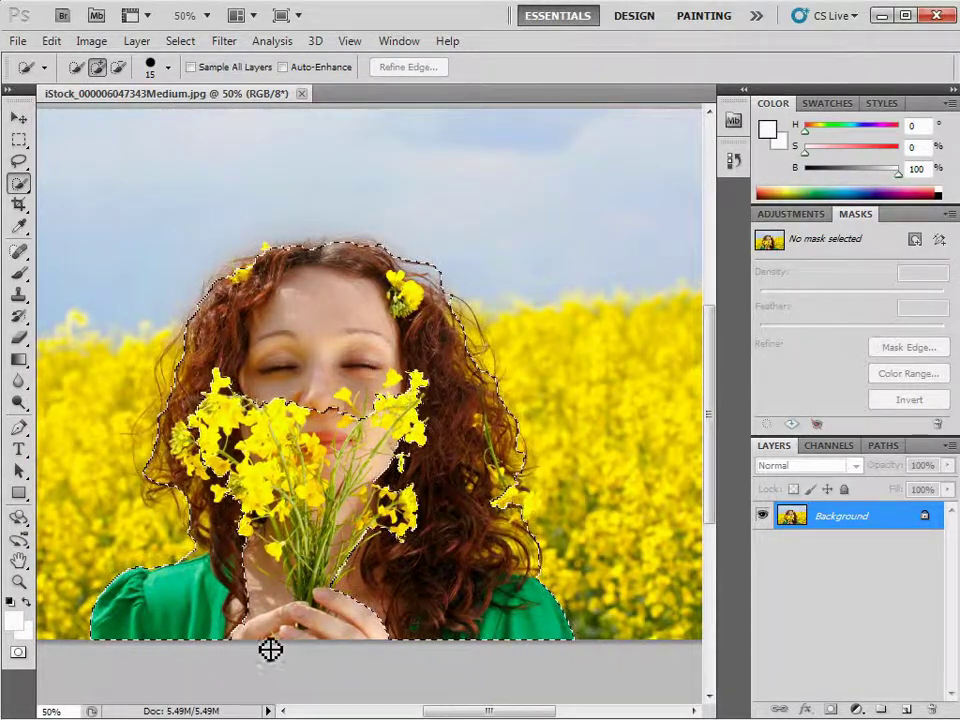
mouse_move(258, 399)
left_mouse_down()
mouse_move(242, 422)
mouse_move(332, 561)
mouse_move(414, 422)
mouse_move(407, 557)
mouse_move(450, 591)
left_mouse_up()
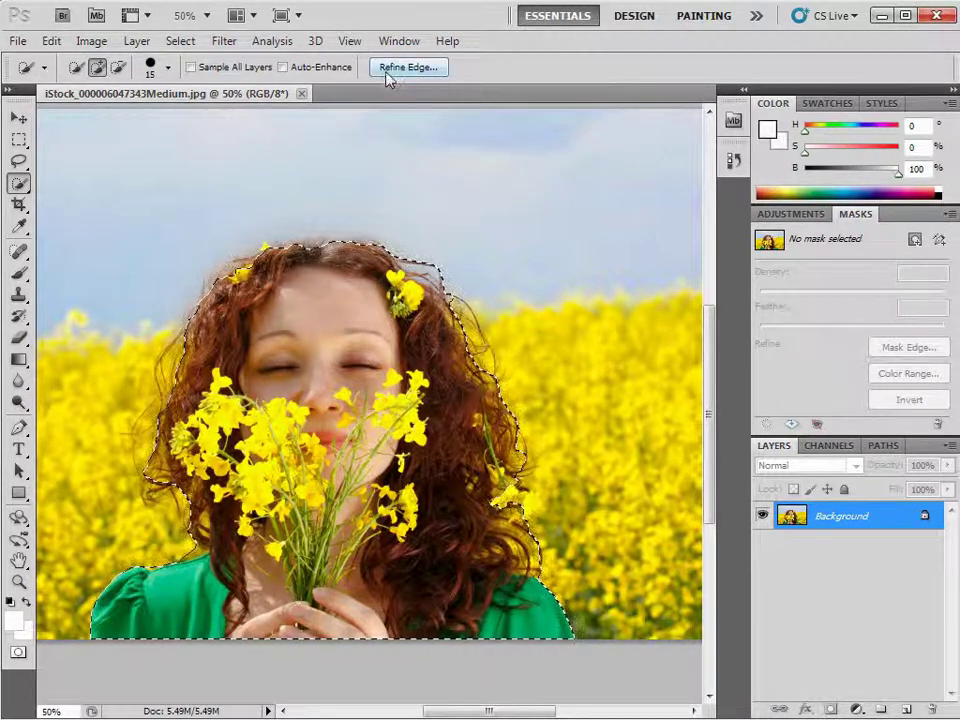
Step: In Refine Edge, try the Overlay, On Layers and Black & White previews, then settle on On Black
left_click(410, 68)
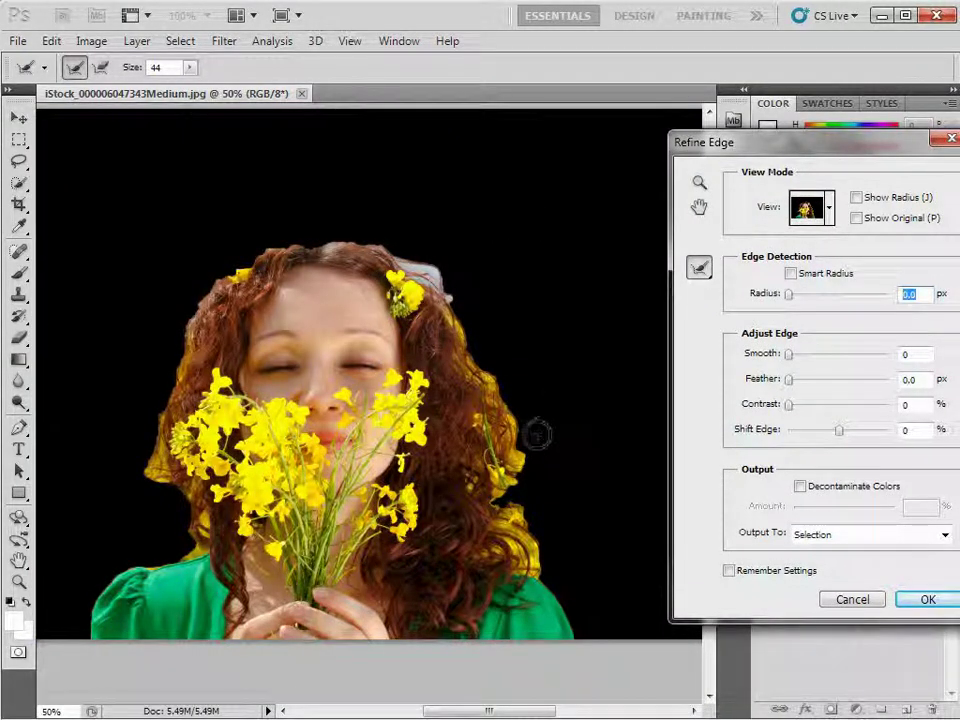
left_click(828, 210)
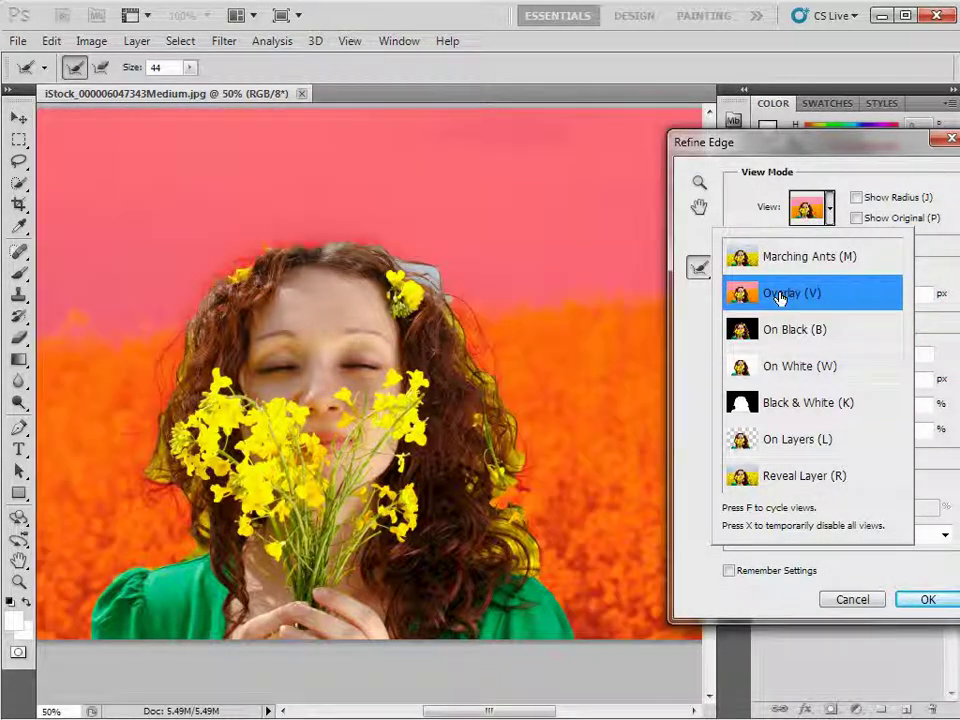
left_click(830, 212)
left_click(830, 212)
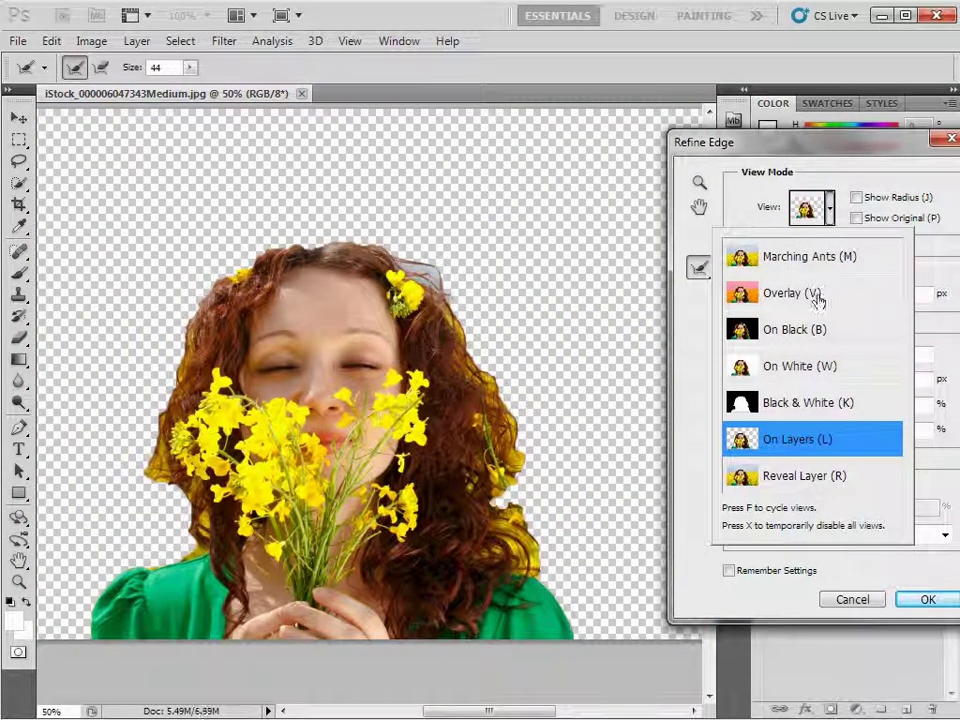
left_click(830, 210)
left_click(830, 210)
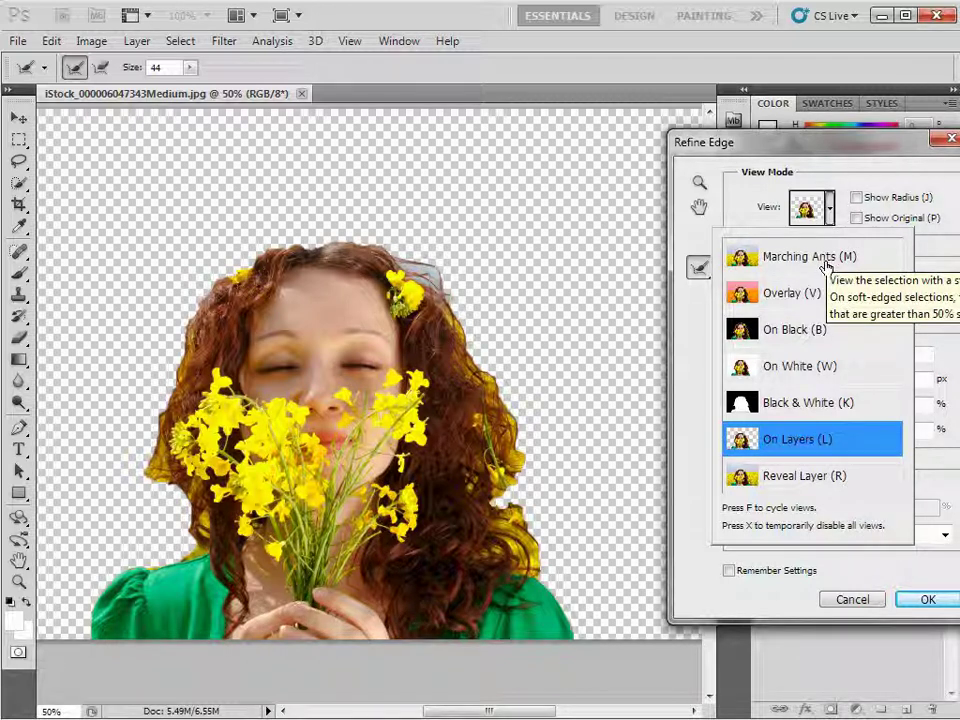
left_click(795, 410)
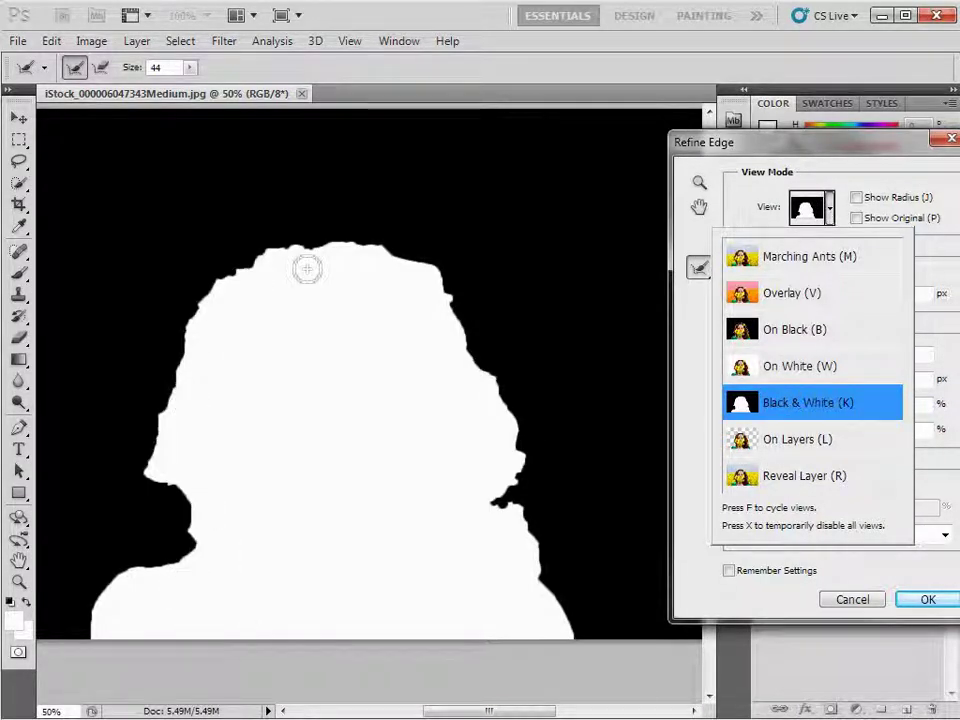
left_click(826, 210)
left_click(826, 210)
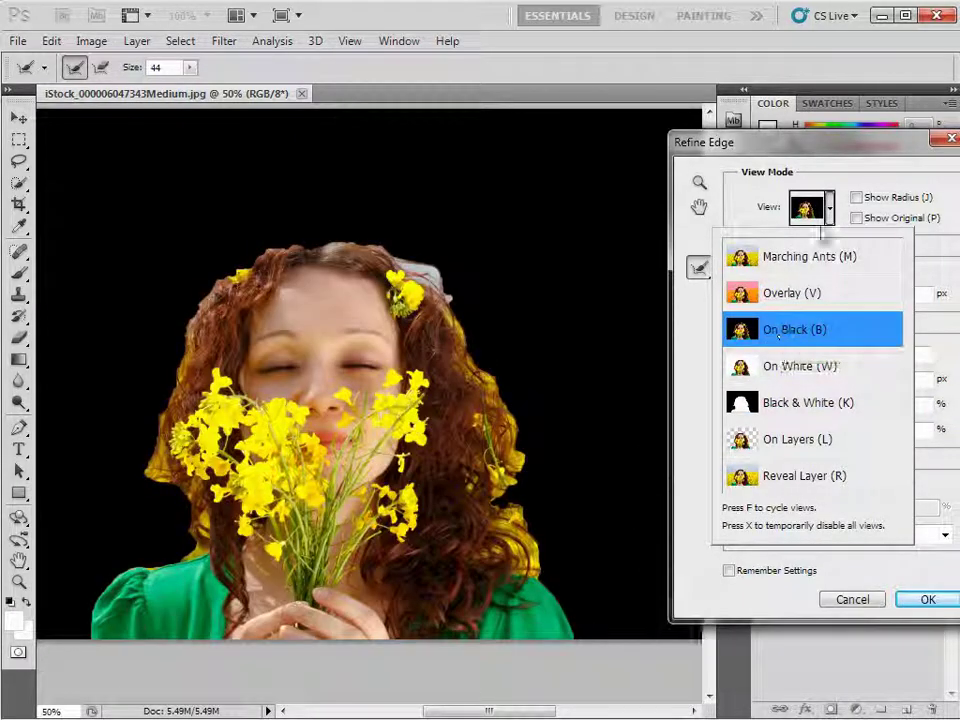
left_click(818, 150)
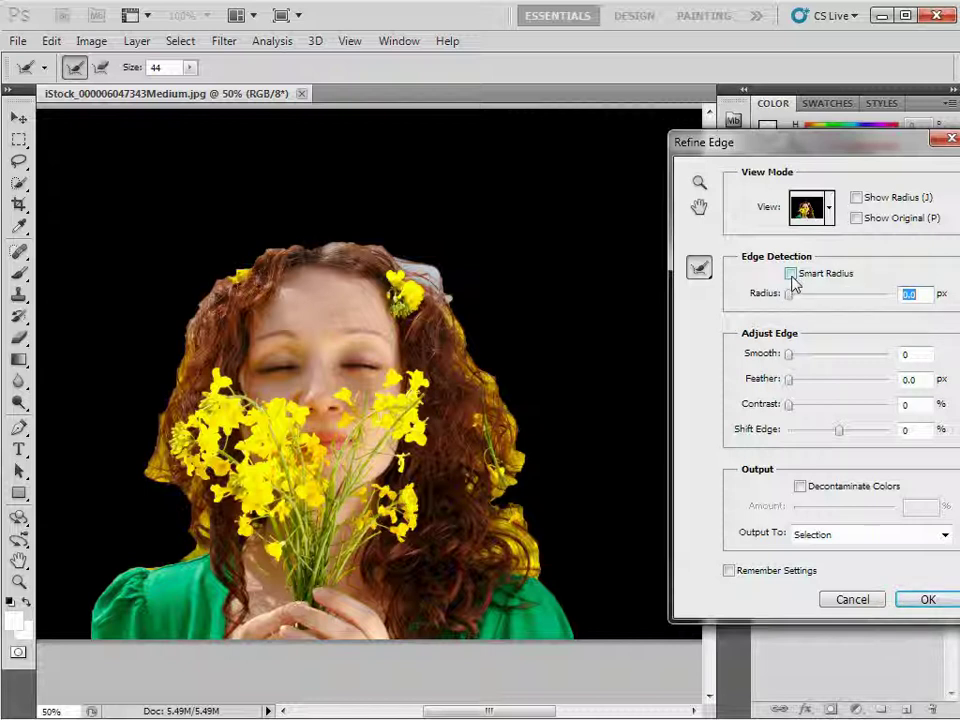
Step: Enable Smart Radius and set the edge detection radius to 4.5 px
left_click(790, 274)
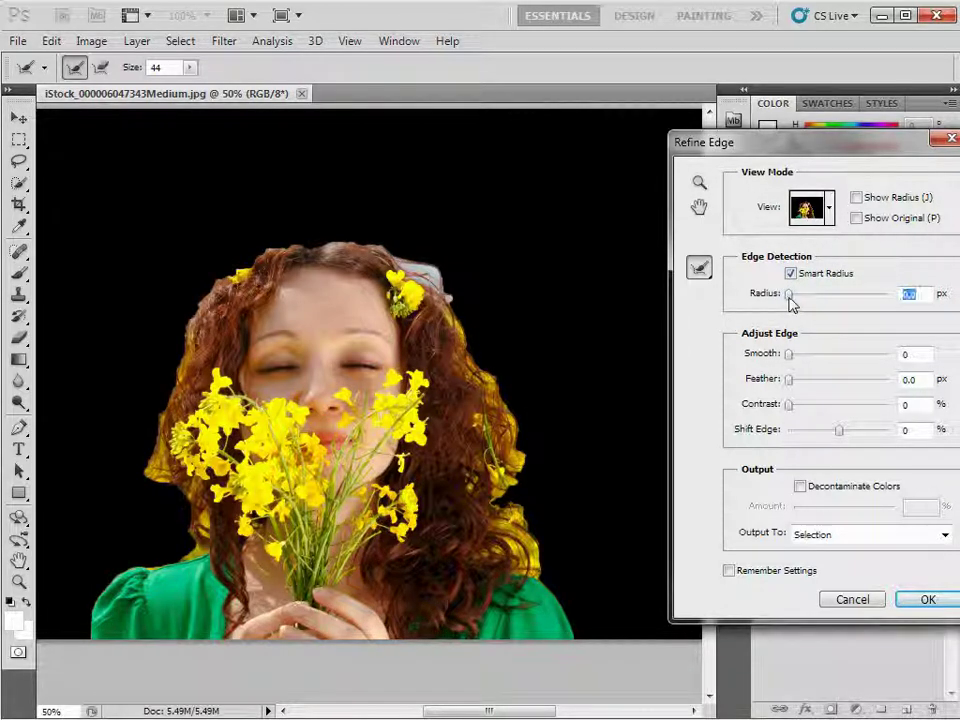
left_click_drag(805, 298, 811, 298)
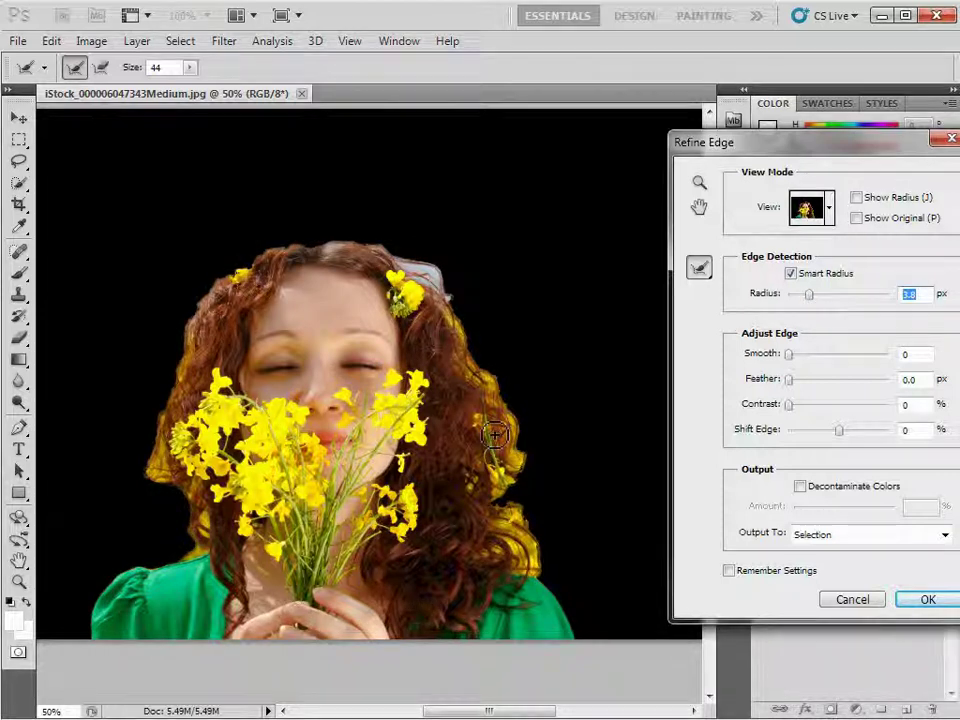
left_click_drag(810, 298, 813, 298)
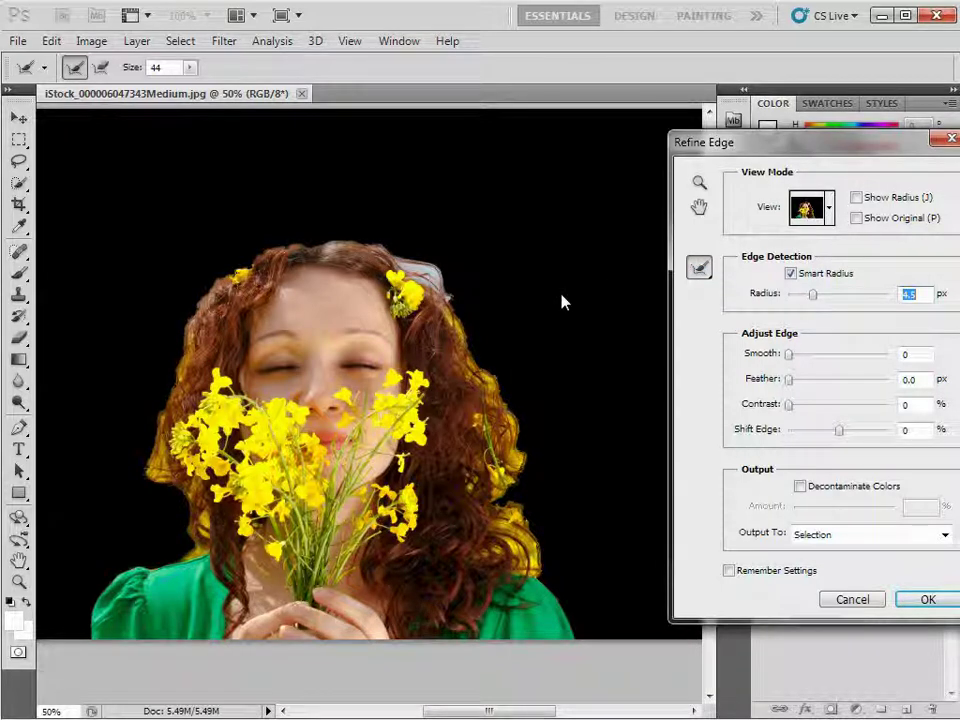
Step: Brush the Refine Radius tool along the left, top and right hair edges to include curls
mouse_move(209, 553)
left_mouse_down()
mouse_move(172, 481)
mouse_move(154, 508)
mouse_move(139, 471)
mouse_move(170, 410)
mouse_move(161, 386)
mouse_move(129, 422)
mouse_move(180, 330)
mouse_move(221, 306)
mouse_move(204, 306)
mouse_move(214, 281)
mouse_move(302, 244)
mouse_move(338, 240)
mouse_move(409, 261)
mouse_move(145, 258)
mouse_move(129, 314)
mouse_move(214, 543)
mouse_move(246, 566)
left_mouse_up()
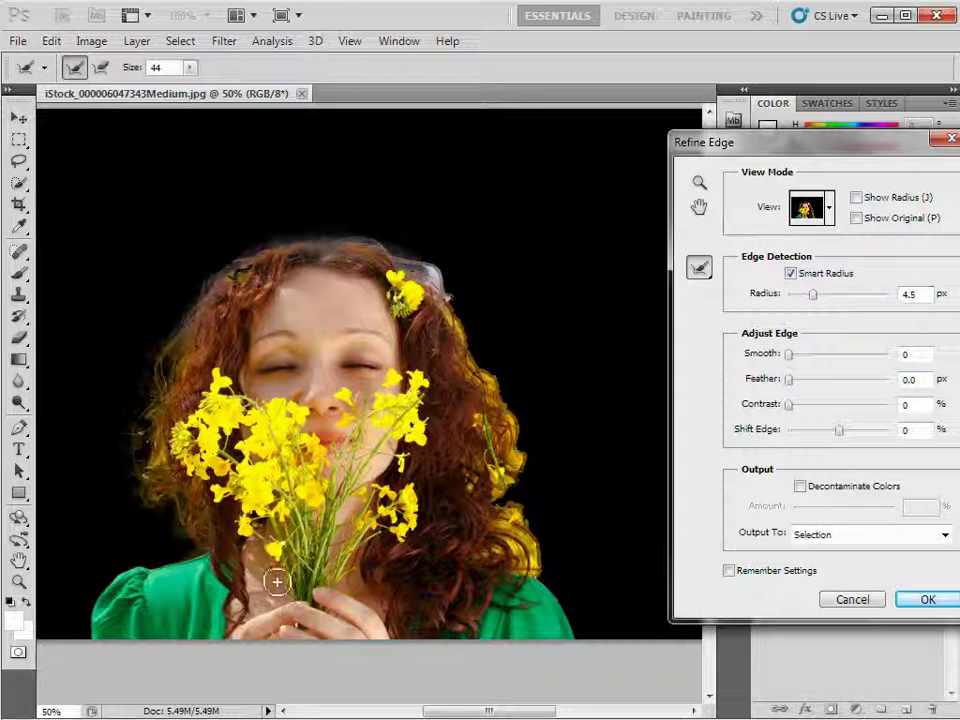
mouse_move(231, 279)
left_mouse_down()
mouse_move(225, 262)
mouse_move(379, 274)
mouse_move(358, 266)
mouse_move(386, 257)
mouse_move(459, 316)
mouse_move(470, 368)
mouse_move(512, 430)
mouse_move(524, 469)
left_mouse_up()
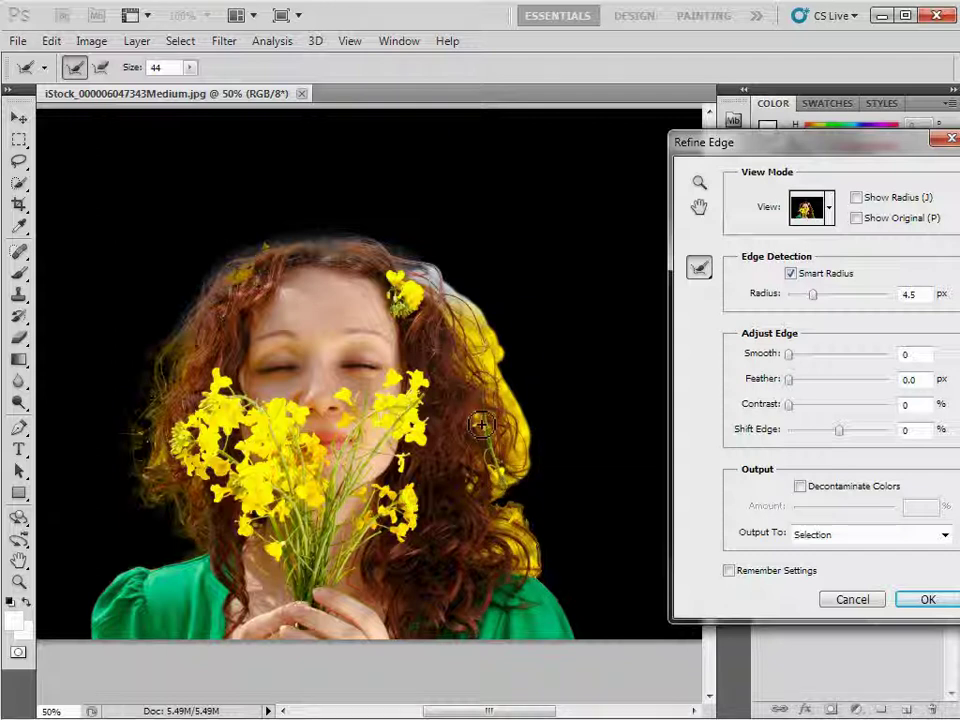
mouse_move(540, 476)
left_mouse_down()
mouse_move(519, 522)
mouse_move(476, 558)
mouse_move(518, 558)
left_mouse_up()
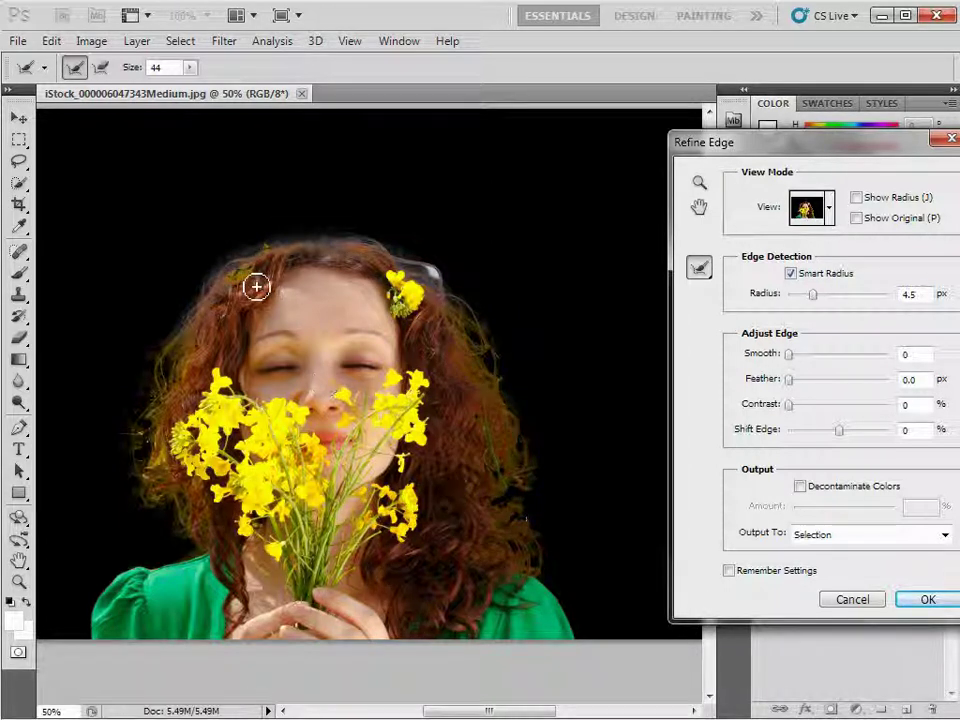
left_click(408, 550)
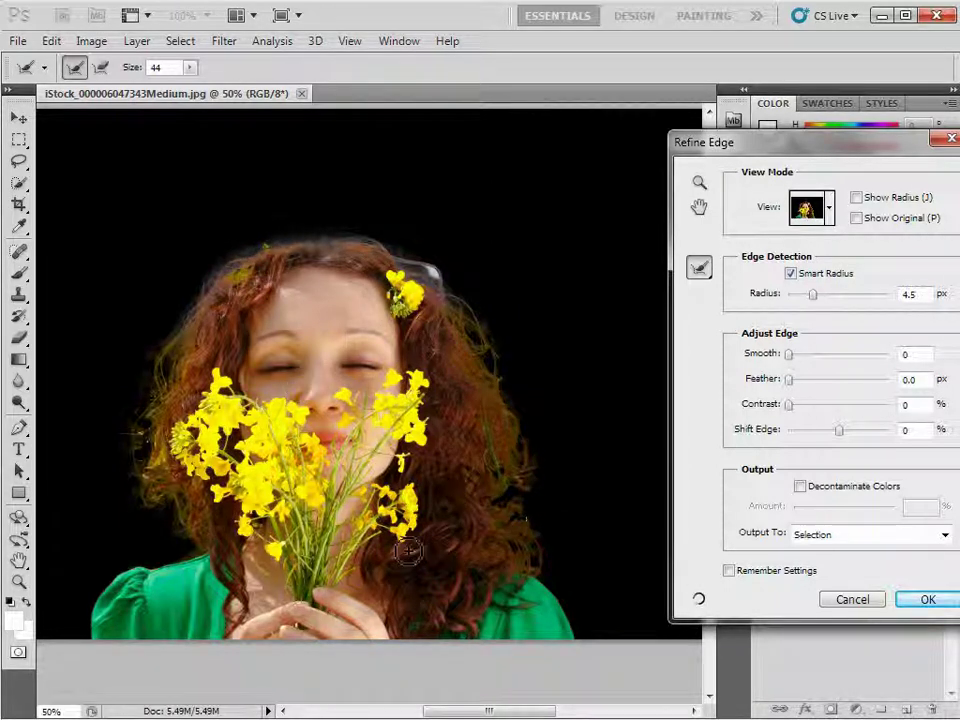
left_click_drag(160, 395, 180, 405)
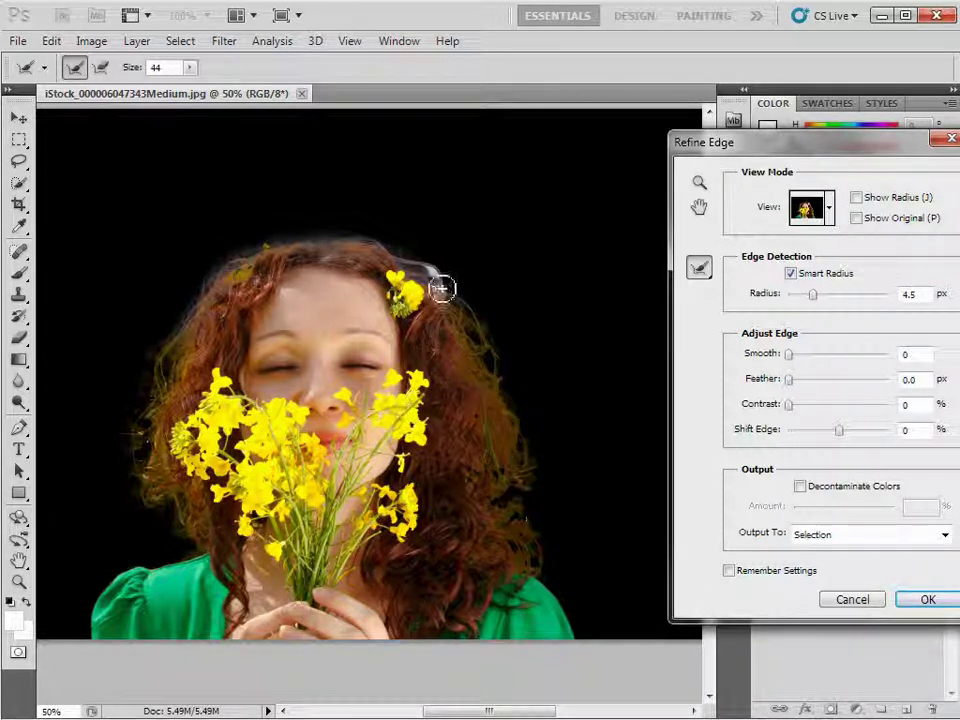
left_click_drag(417, 272, 418, 290)
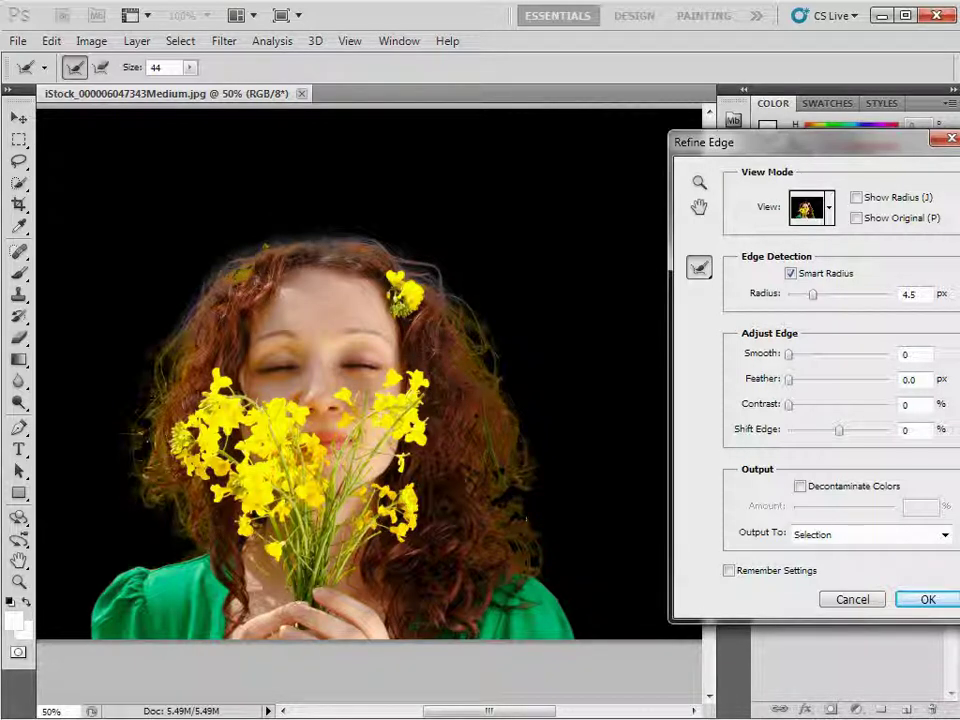
Step: Turn on Decontaminate Colors and raise the amount to 57%
left_click(804, 489)
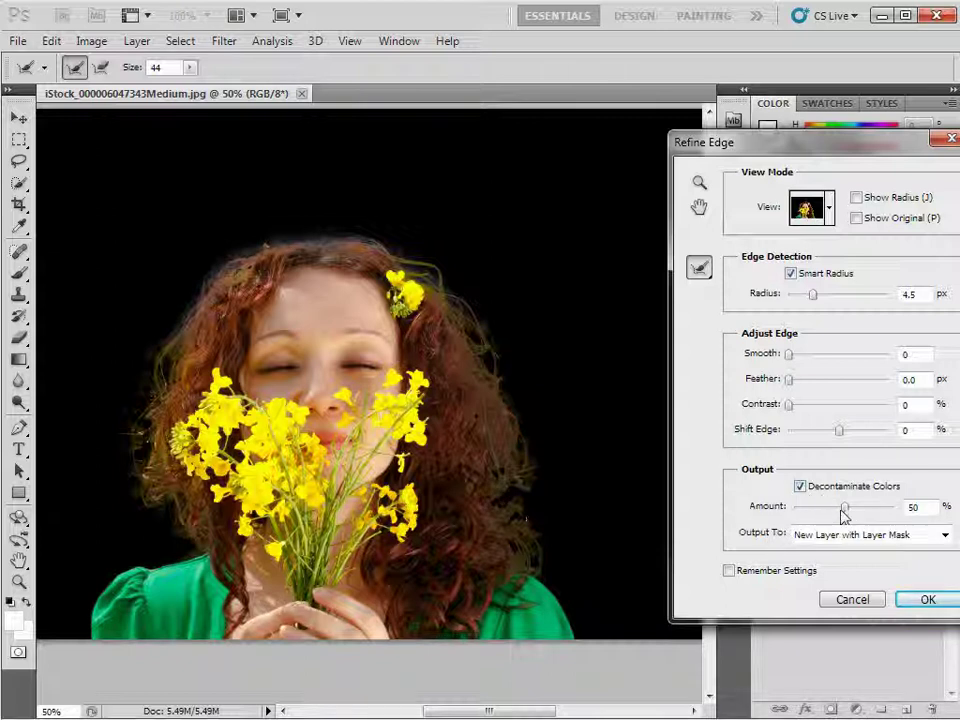
left_click_drag(846, 509, 854, 511)
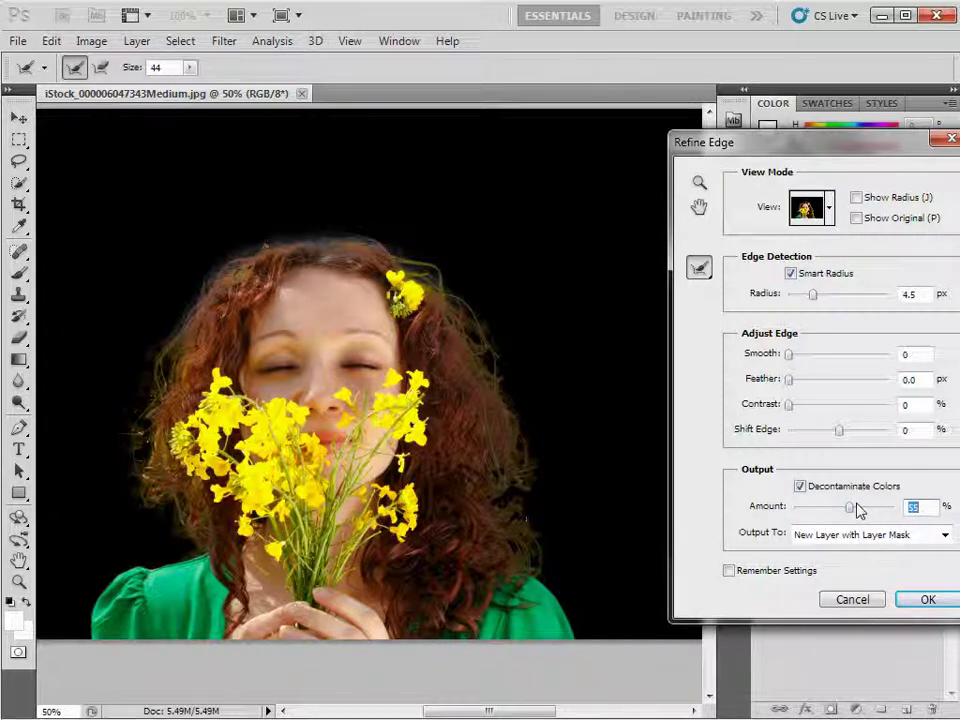
left_click_drag(851, 511, 854, 514)
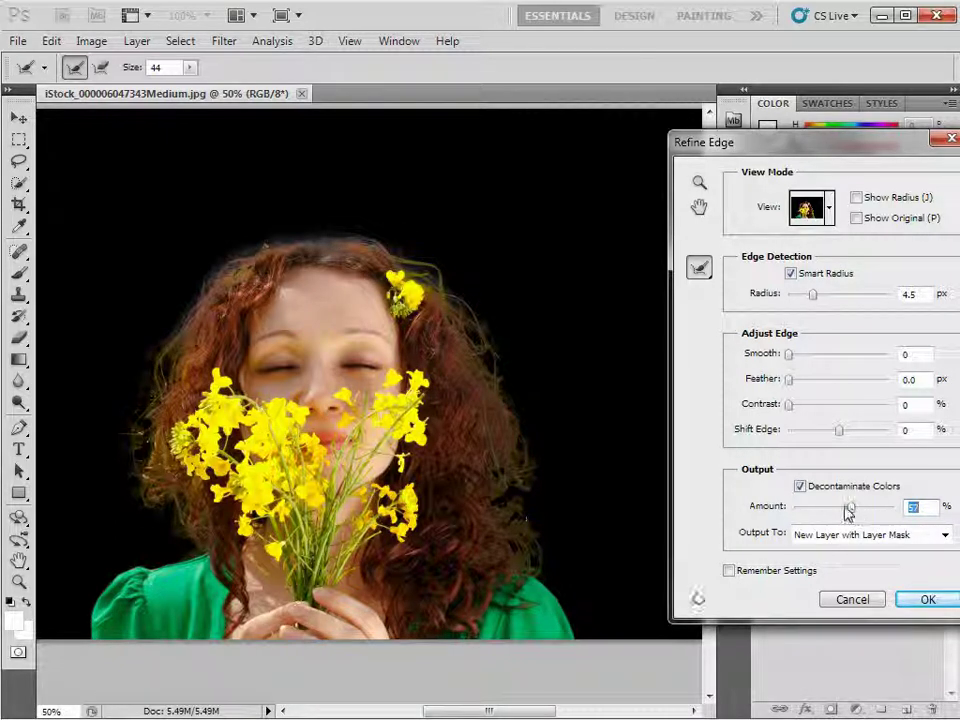
Step: In the Black & White preview, erase edge refinements along the hair edge
left_click(829, 209)
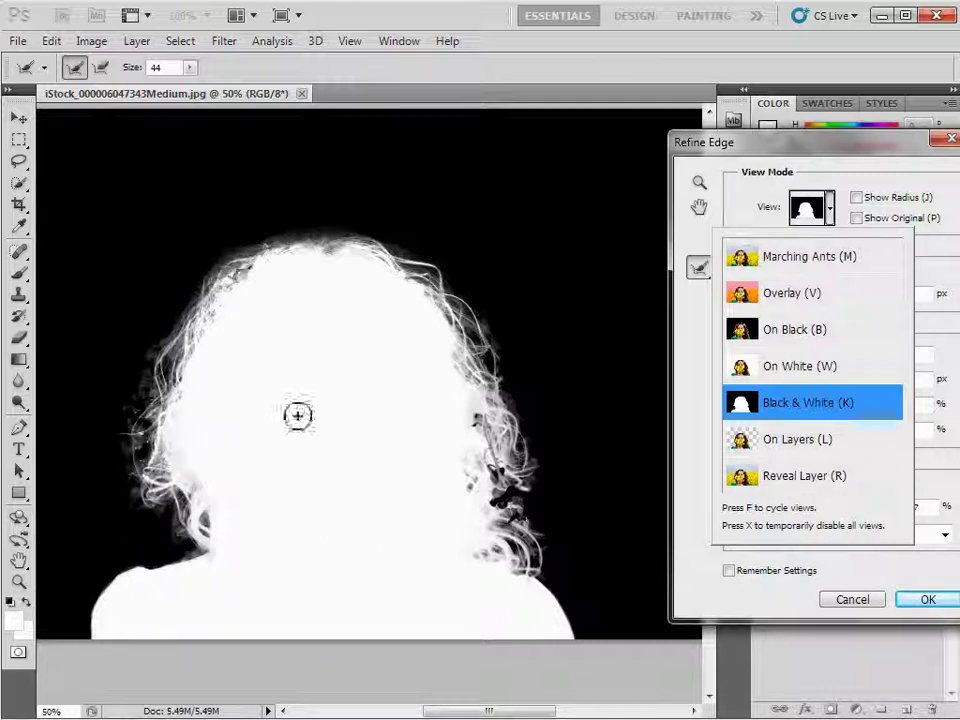
left_click(709, 401)
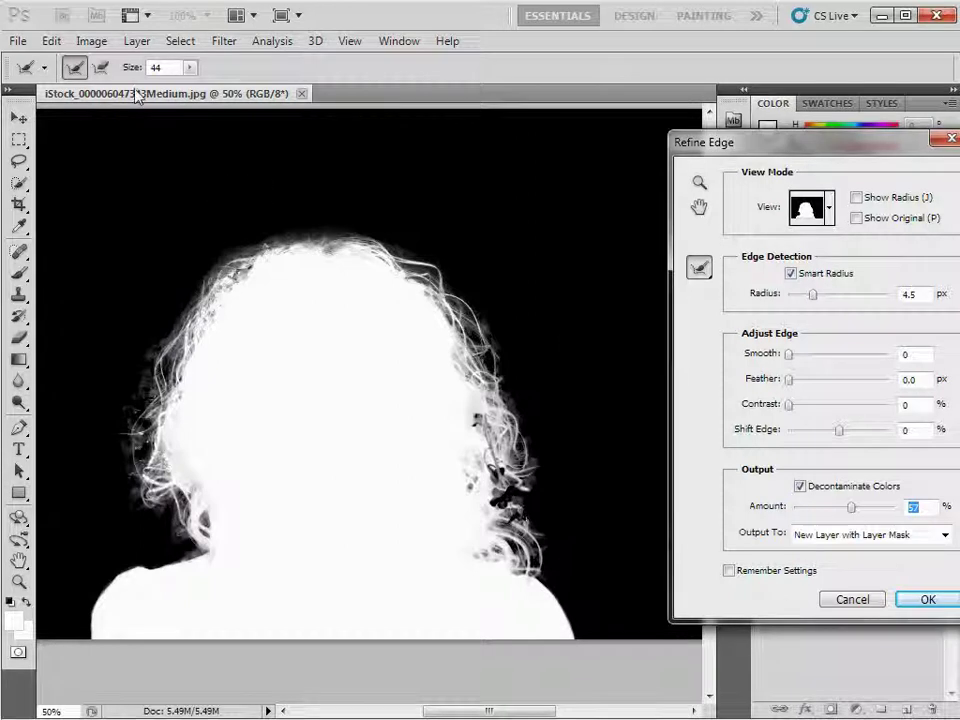
left_click(100, 67)
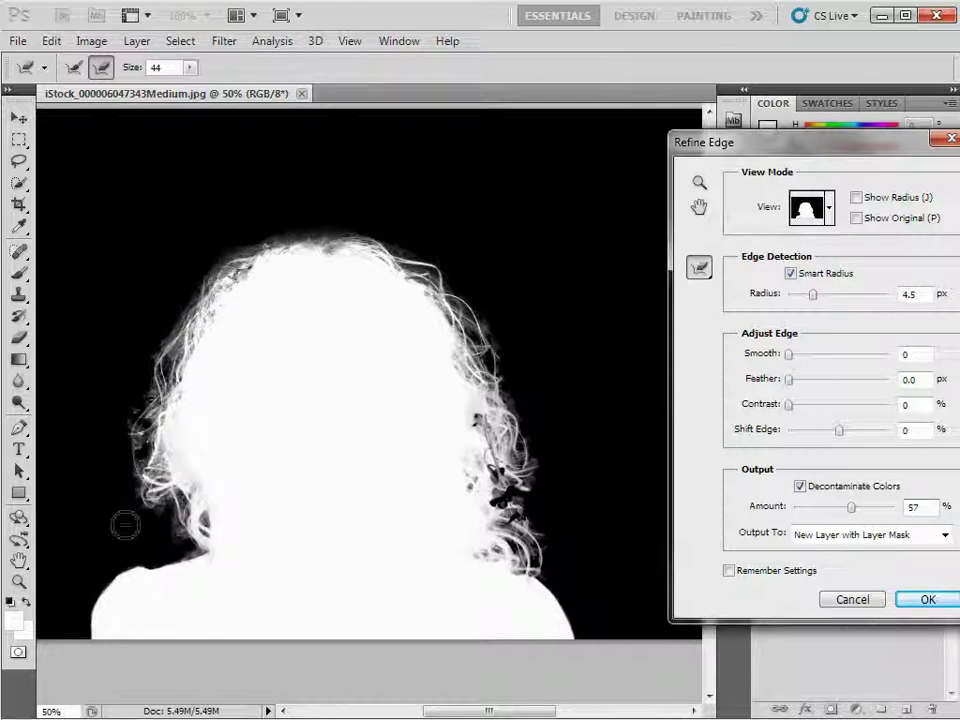
left_click_drag(122, 521, 454, 523)
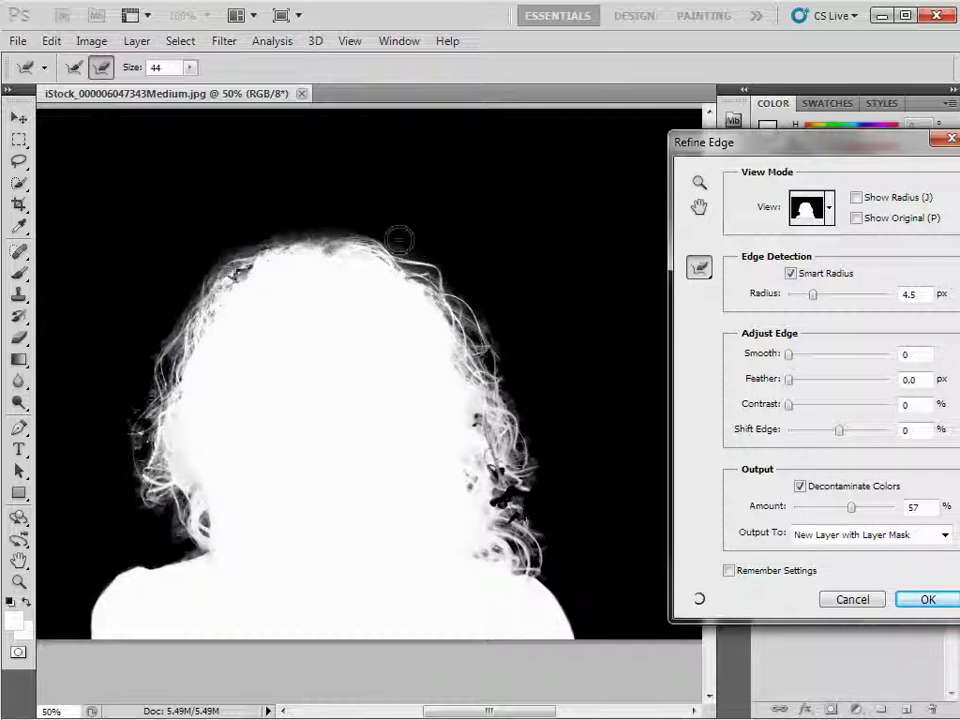
Step: Preview On Black, then output to a New Layer with Layer Mask and apply
left_click(831, 208)
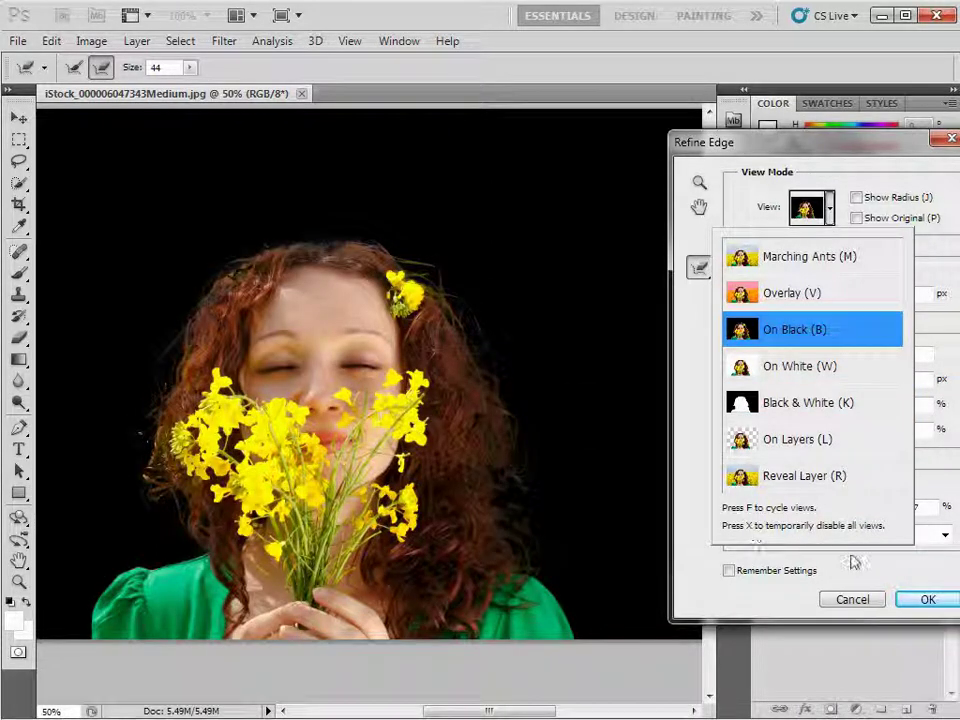
left_click(831, 208)
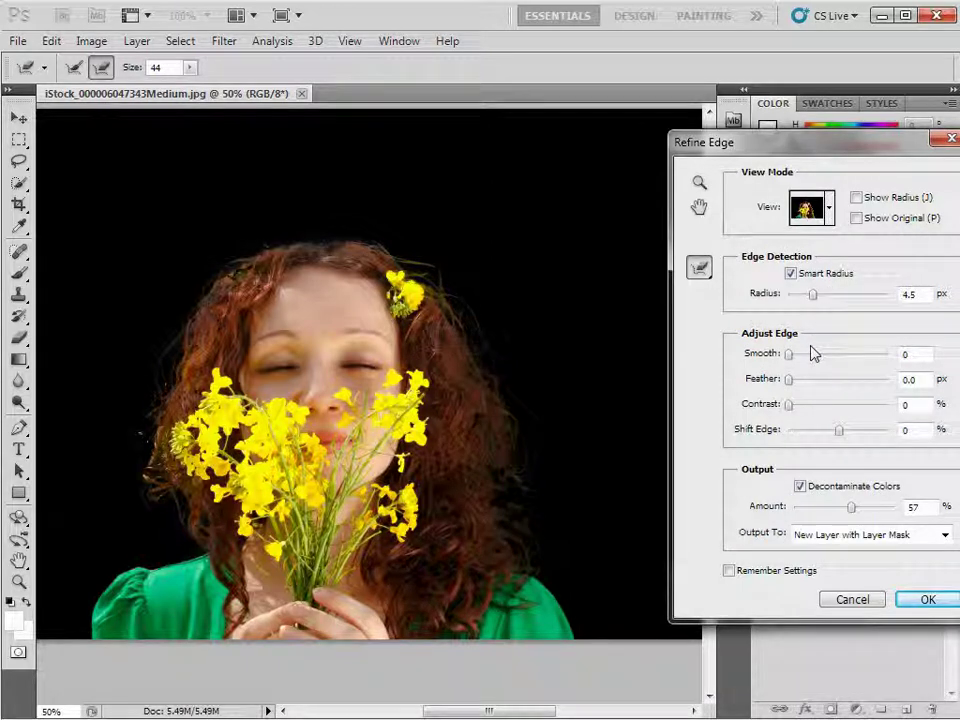
left_click(945, 537)
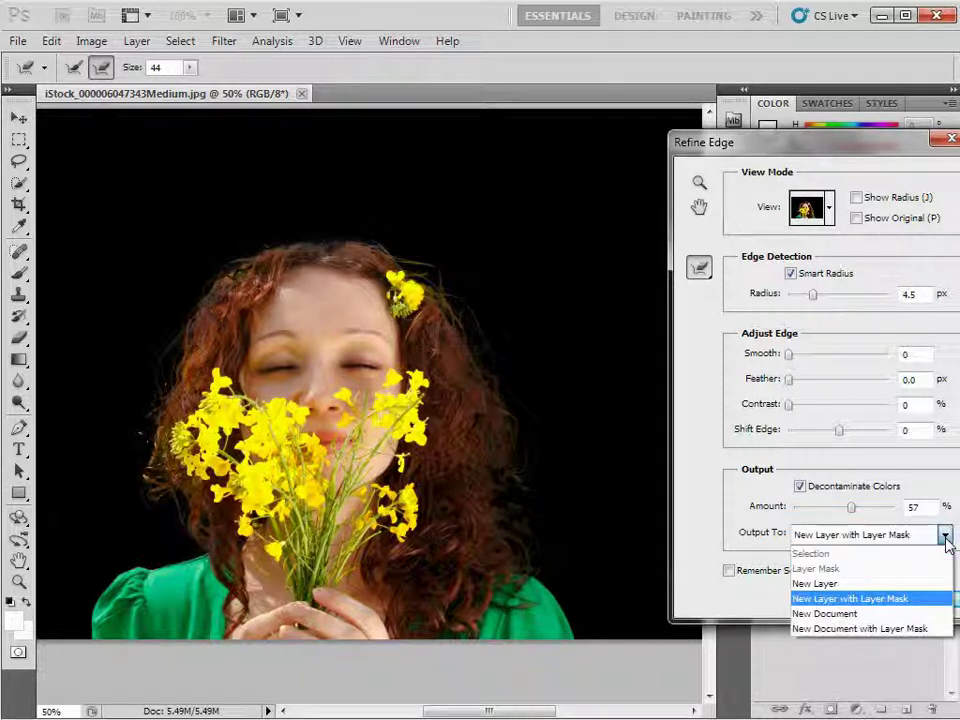
left_click(945, 537)
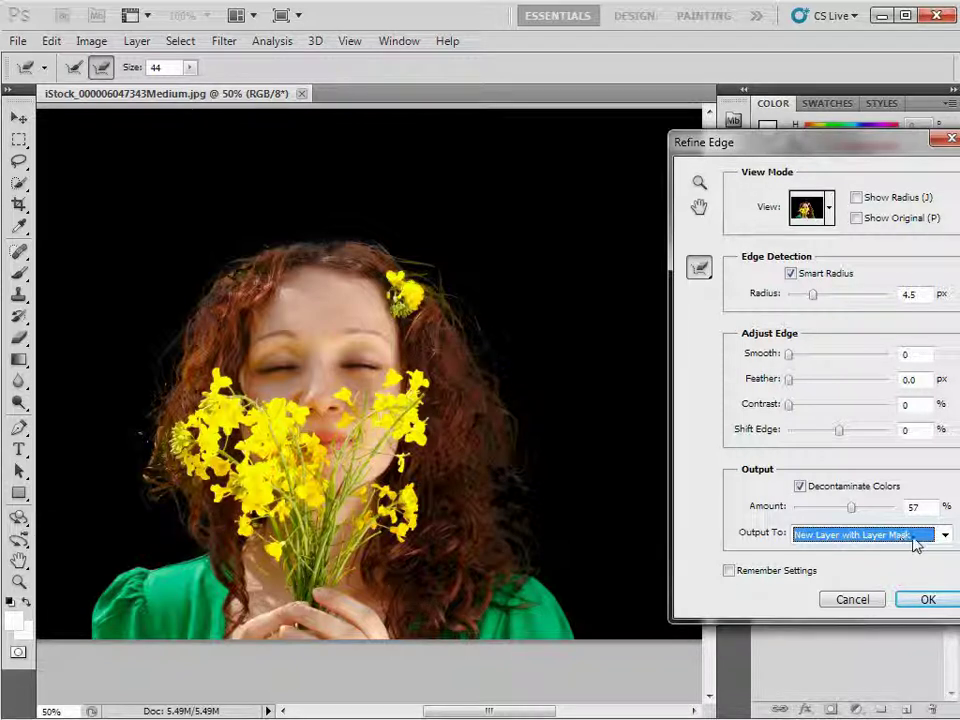
left_click(920, 602)
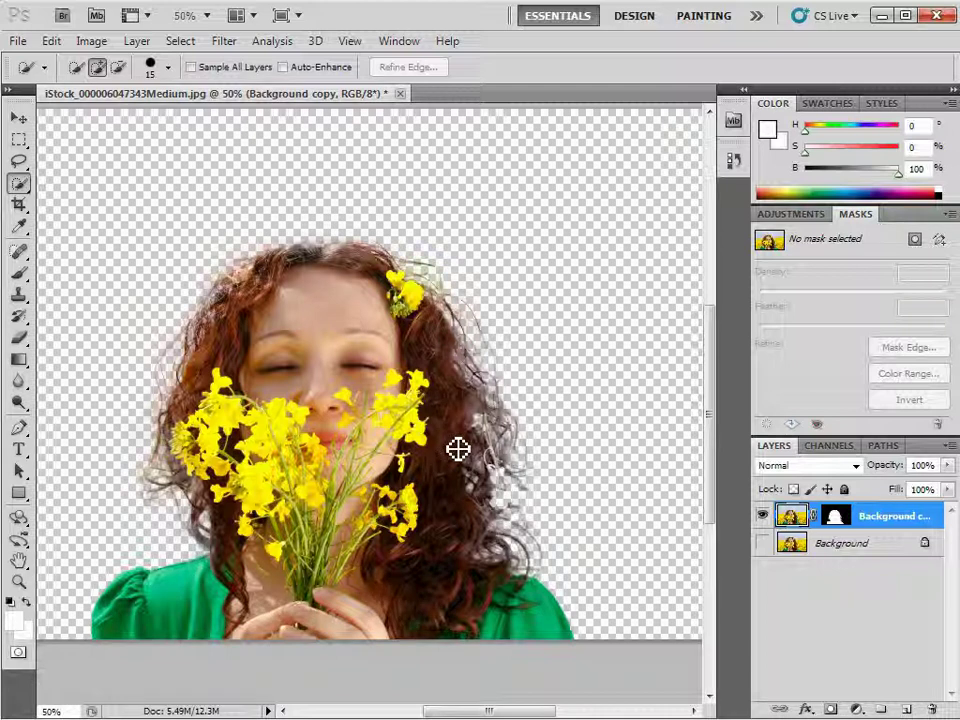
Step: Show and activate the Background layer, then load the copy's layer mask as a selection
left_click(763, 545)
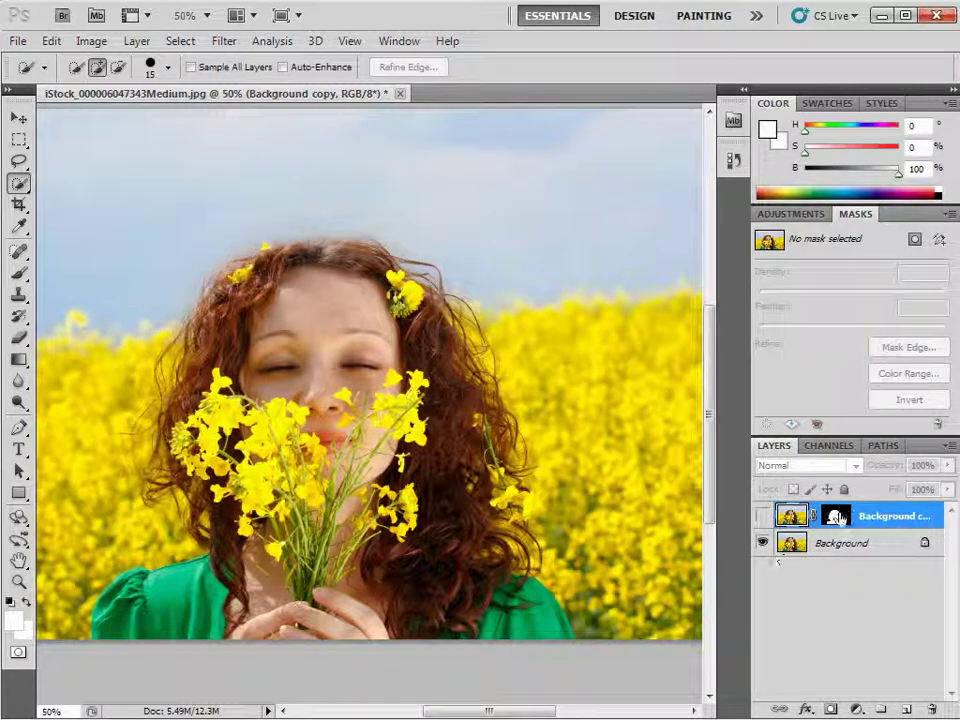
left_click(845, 547)
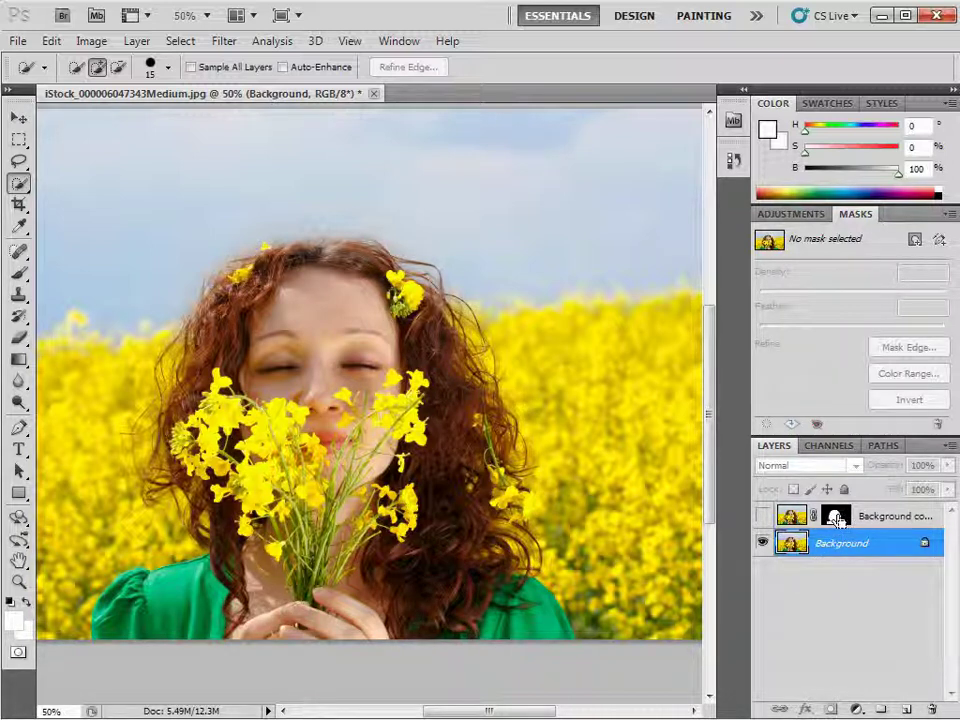
left_click(836, 518, "ctrl")
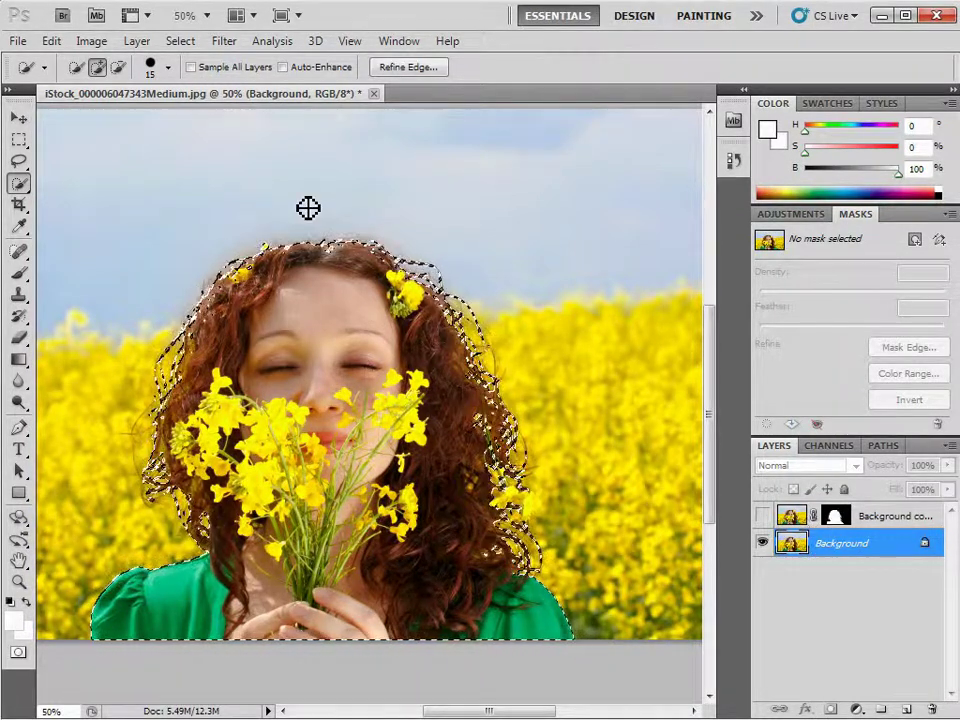
Step: Expand the woman's selection by 60 pixels
left_click(181, 41)
mouse_move(196, 247)
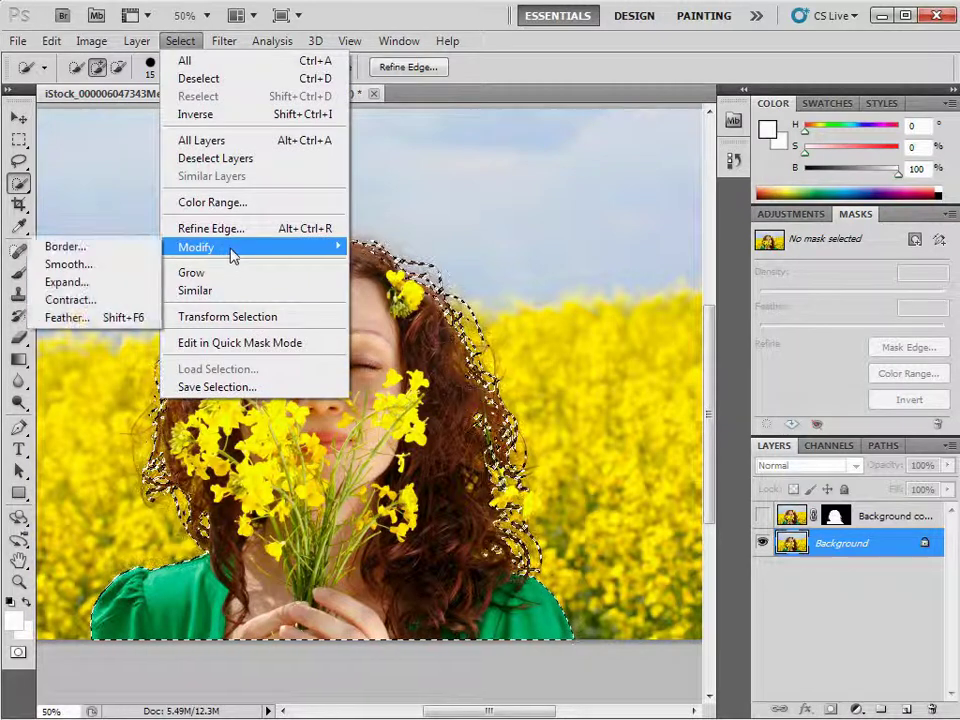
left_click(70, 282)
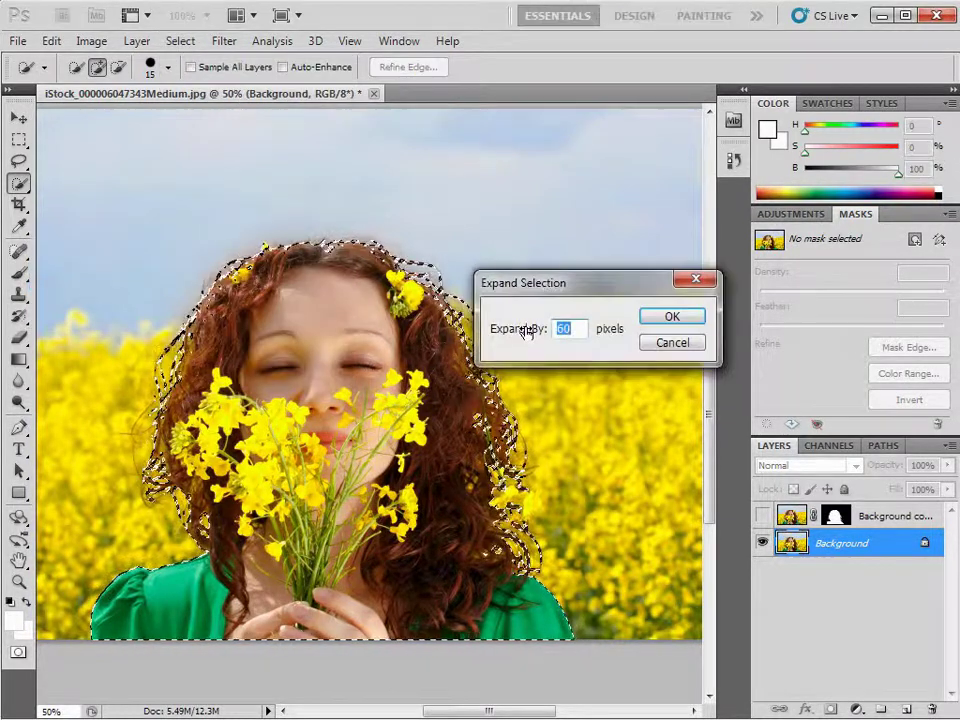
key("Return")
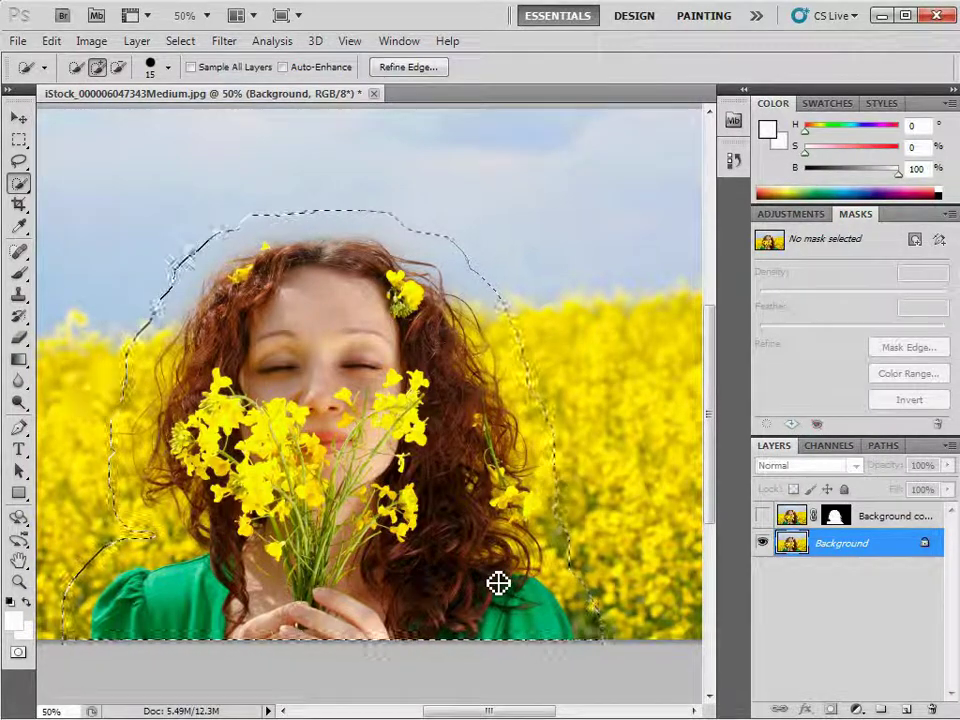
Step: Content-Aware fill the selection, compare with undo, then reshow the cut-out layer and deselect
key("shift+BackSpace")
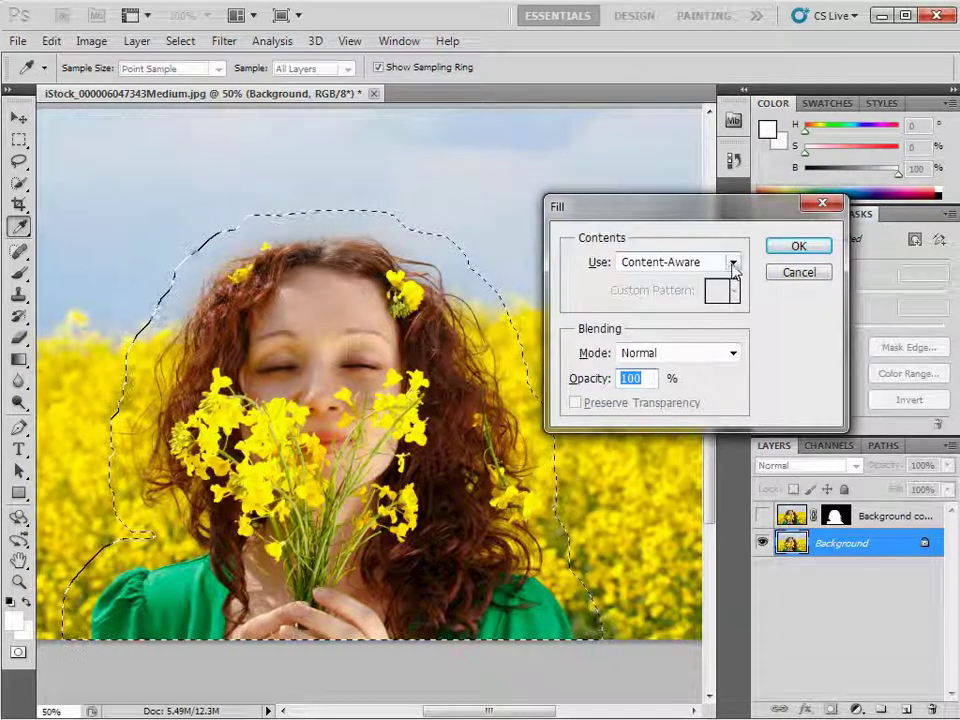
left_click_drag(718, 210, 681, 249)
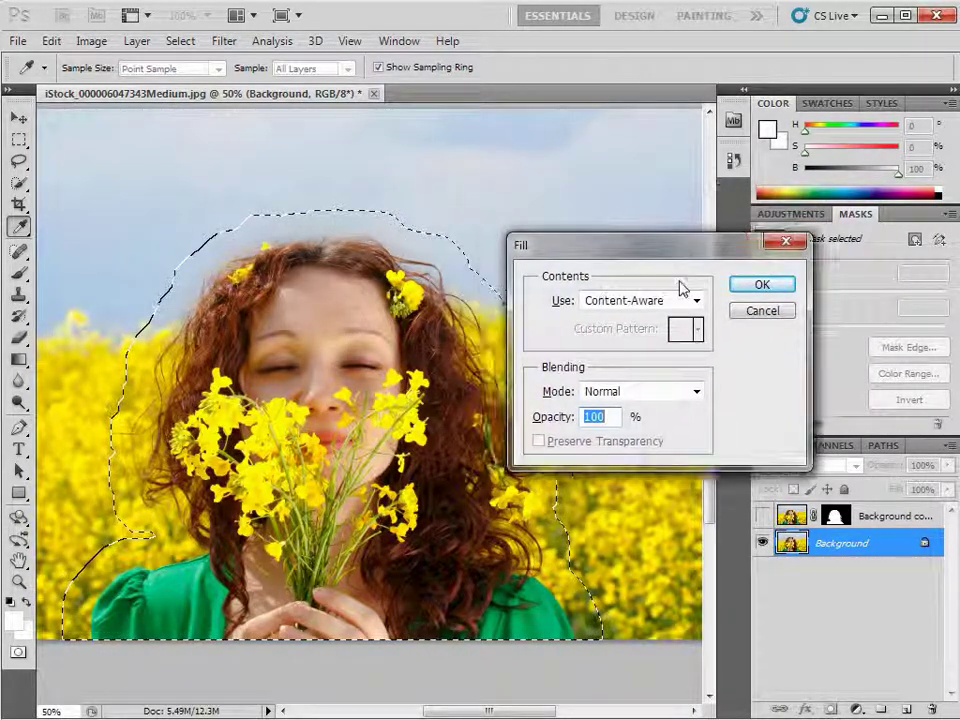
left_click(696, 300)
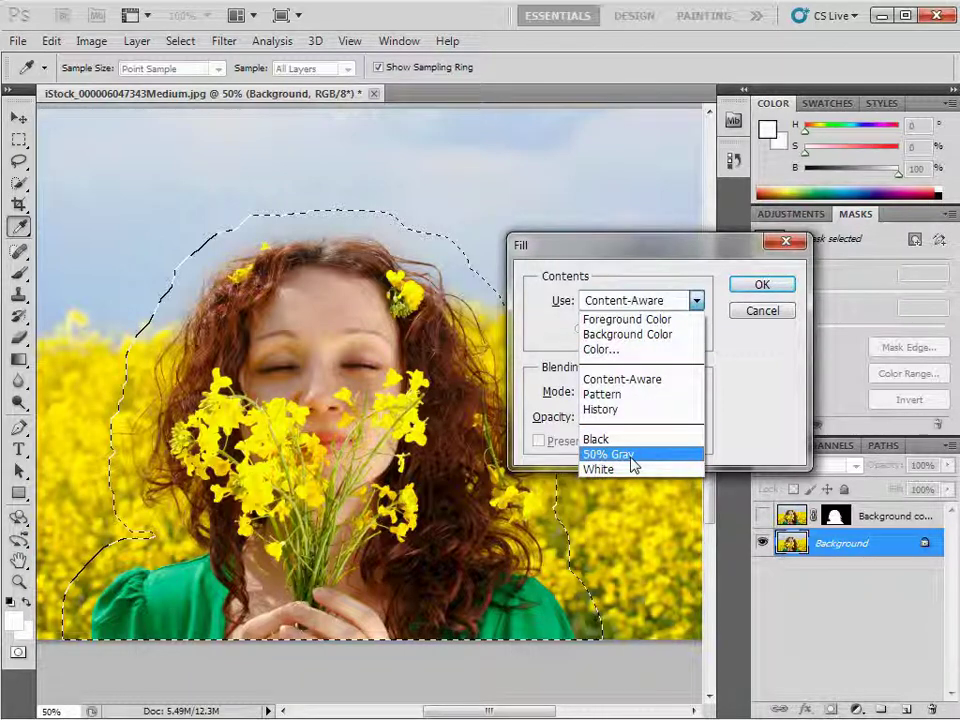
left_click(655, 381)
left_click(758, 284)
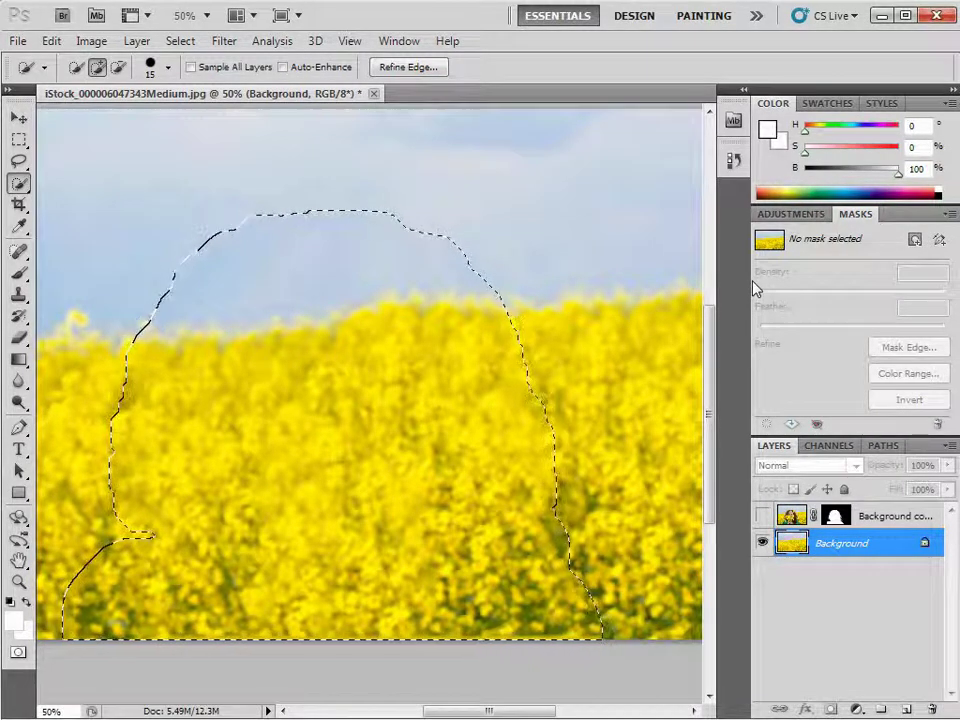
key("ctrl+z")
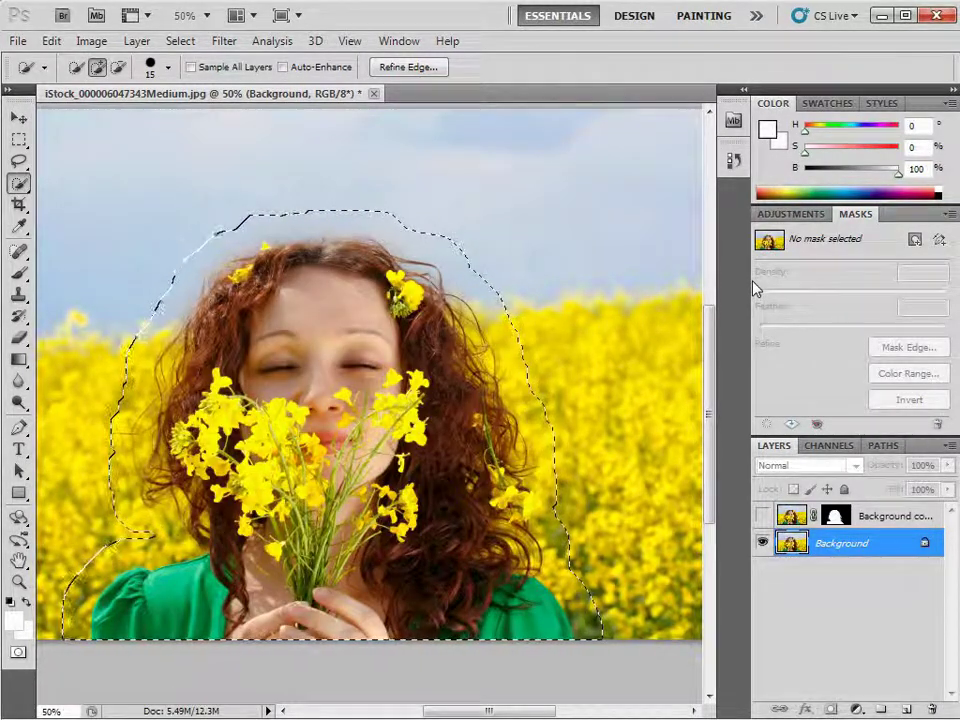
key("ctrl+z")
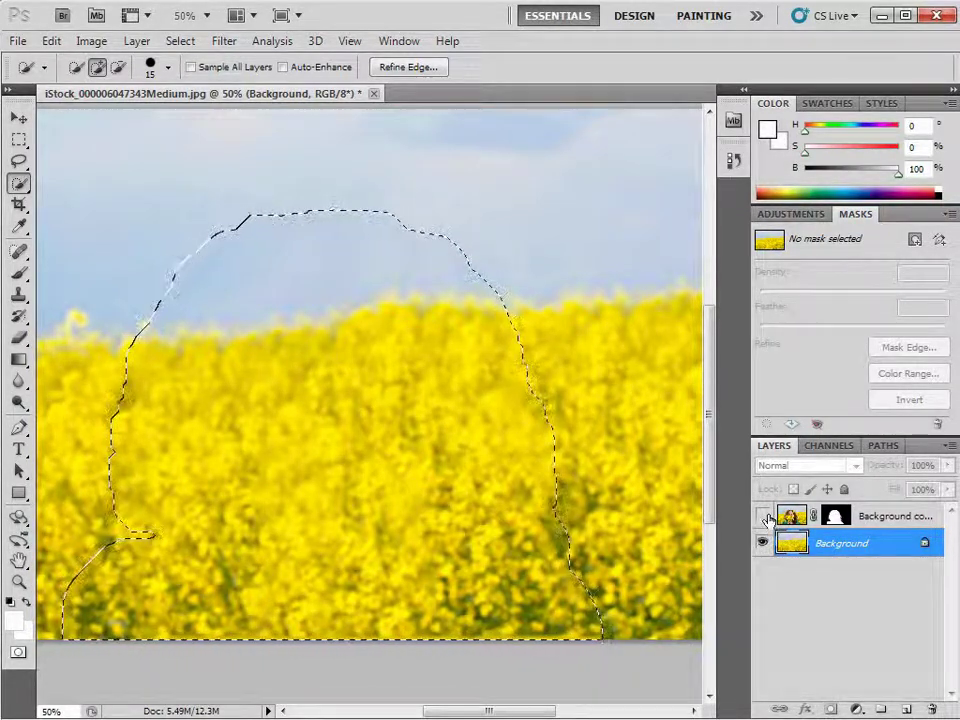
left_click(763, 516)
key("ctrl+d")
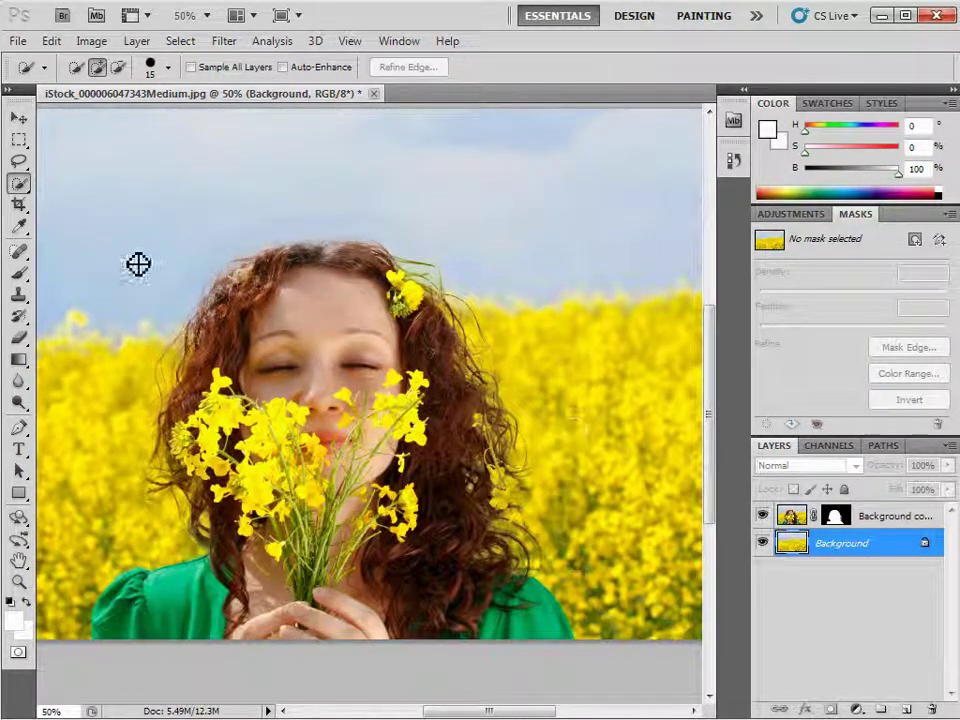
Step: Move the Background copy cut-out of the woman right of centre, zooming out to 33.3%
left_click(19, 117)
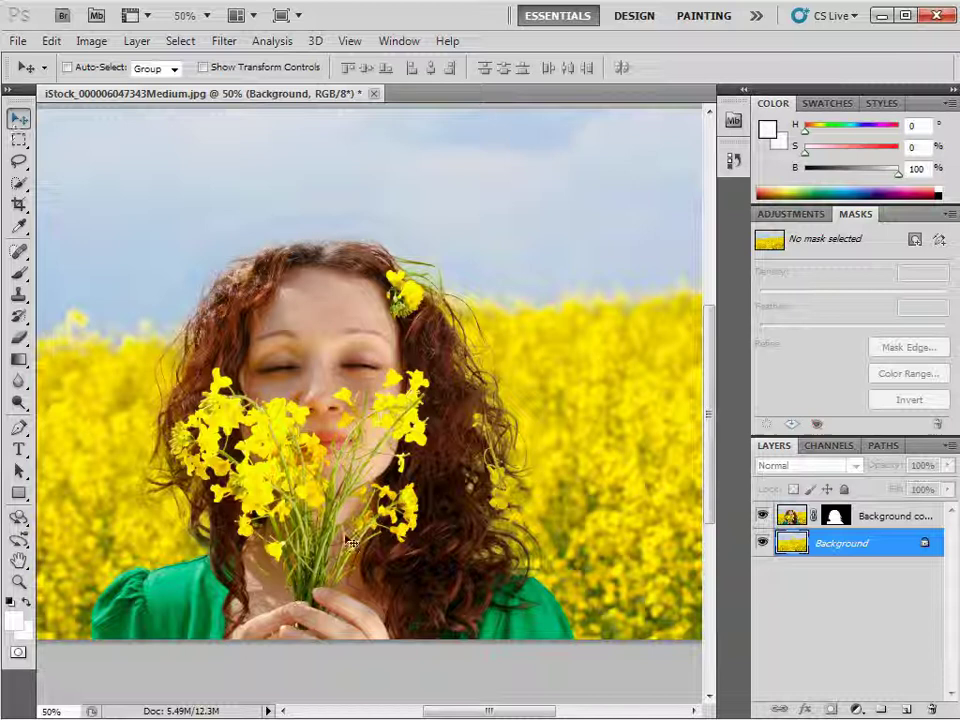
key("alt+bracketright")
mouse_move(340, 481)
left_mouse_down()
mouse_move(410, 486)
mouse_move(302, 487)
left_mouse_up()
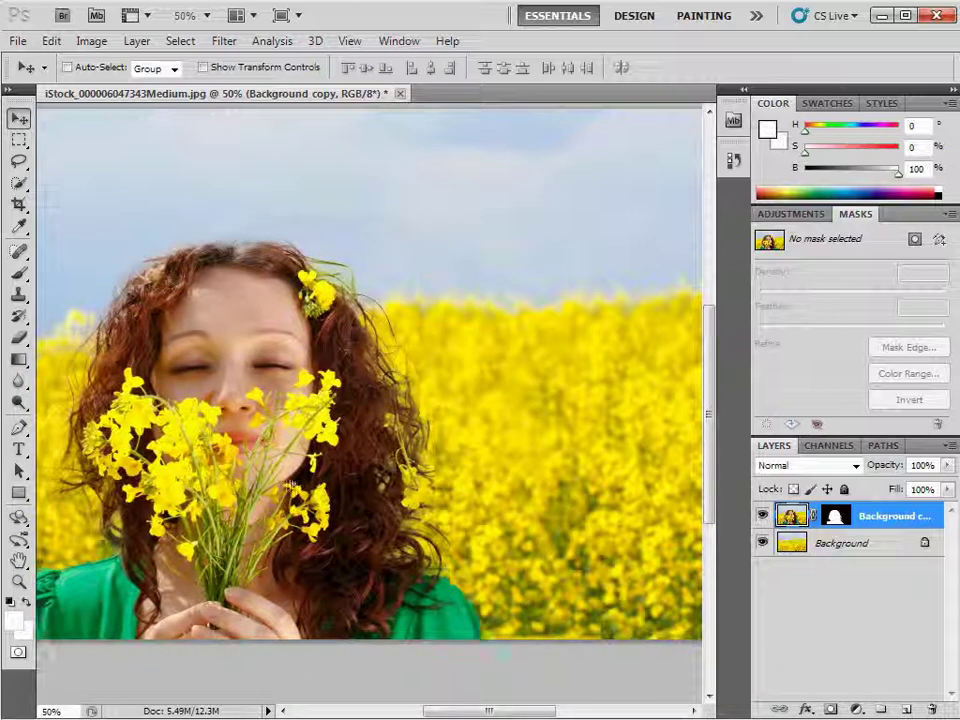
left_click_drag(302, 487, 417, 487)
left_click_drag(493, 712, 512, 712)
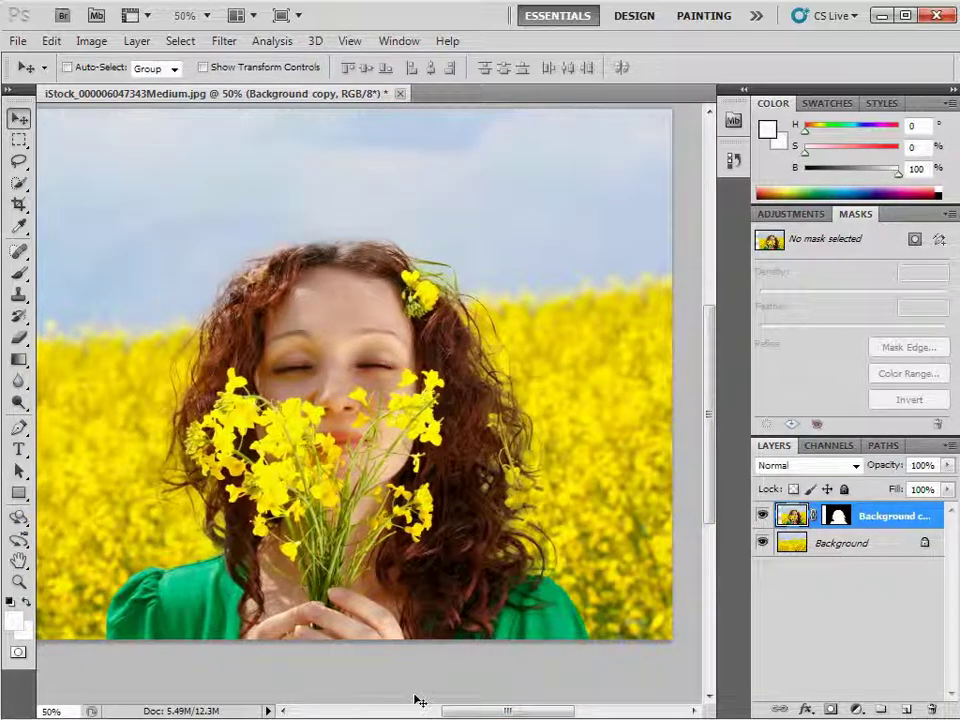
left_click_drag(471, 712, 445, 712)
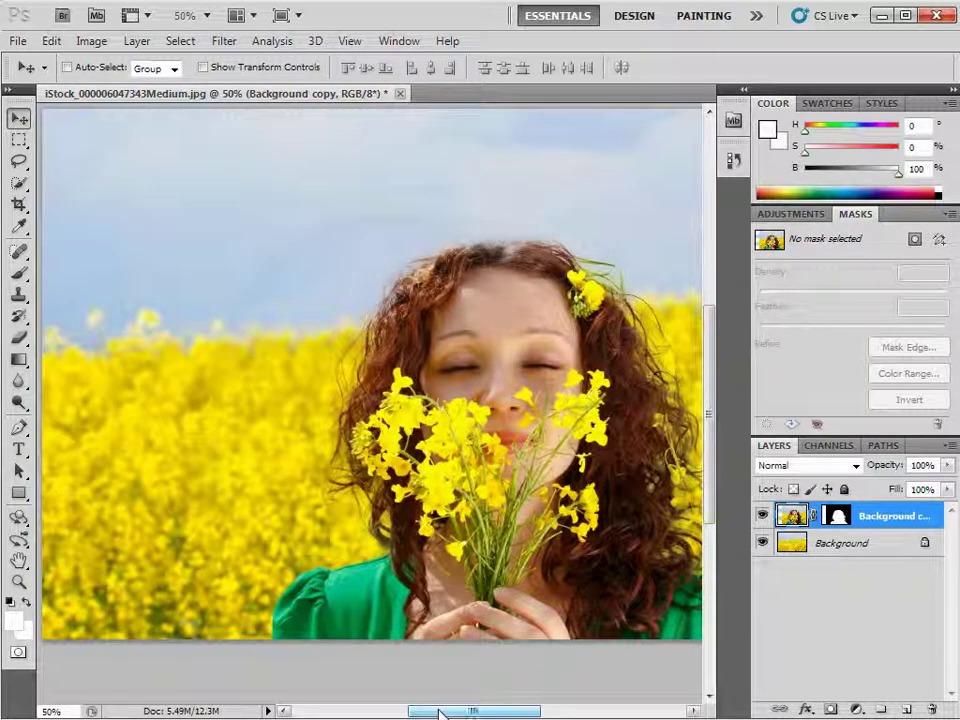
key("ctrl+minus")
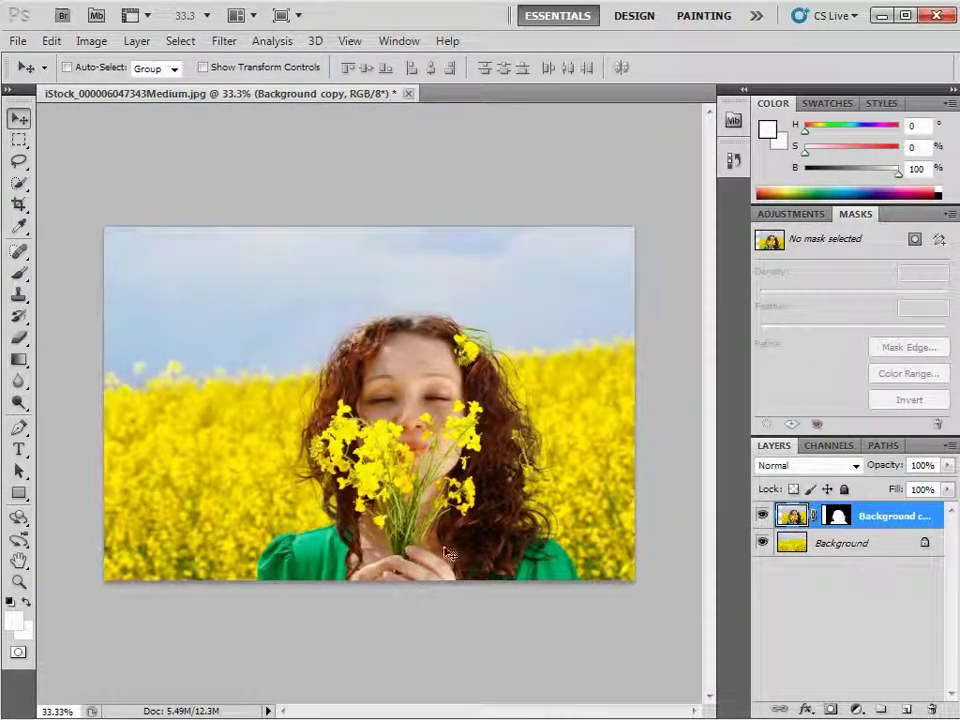
left_click_drag(449, 554, 464, 549)
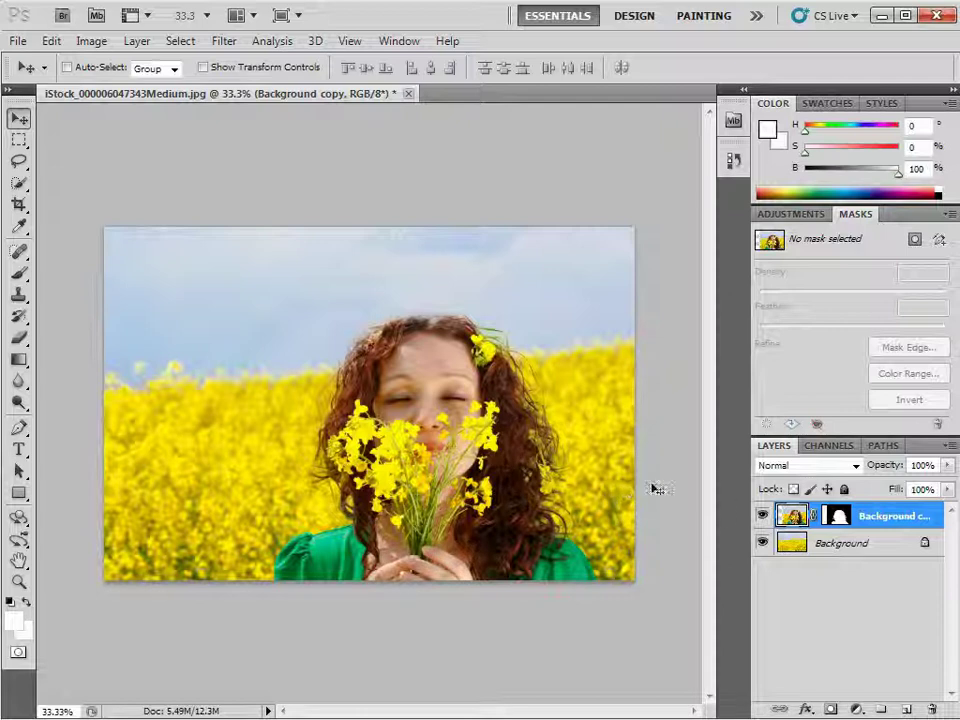
Step: Flatten the image, select all, and rotate it about 4.52° with Free Transform
right_click(866, 519)
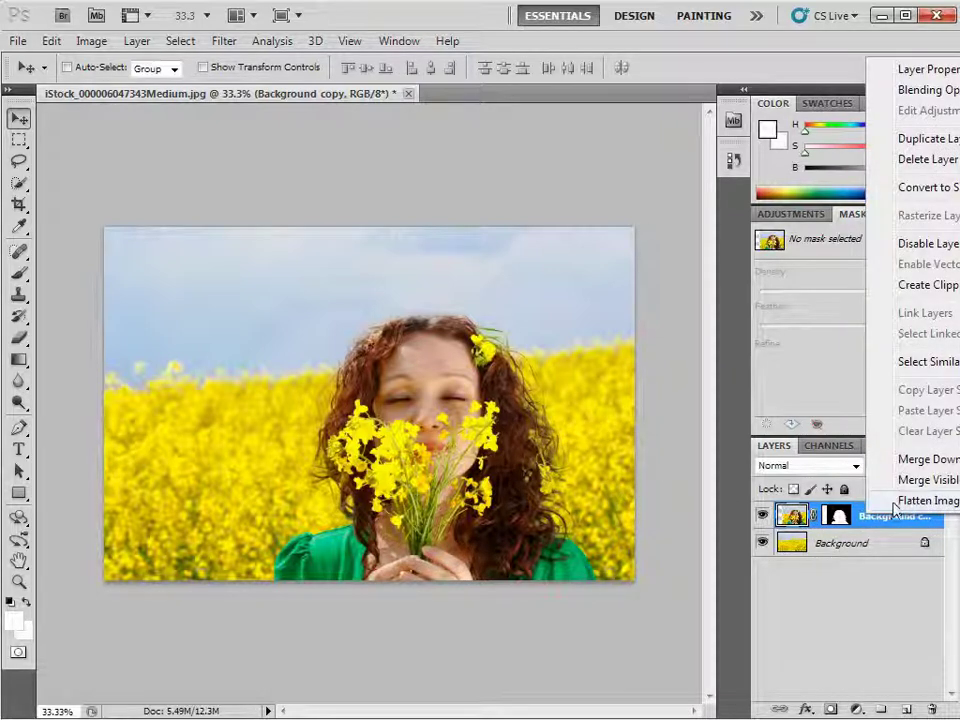
left_click(885, 497)
left_click(790, 518, "ctrl")
key("ctrl+t")
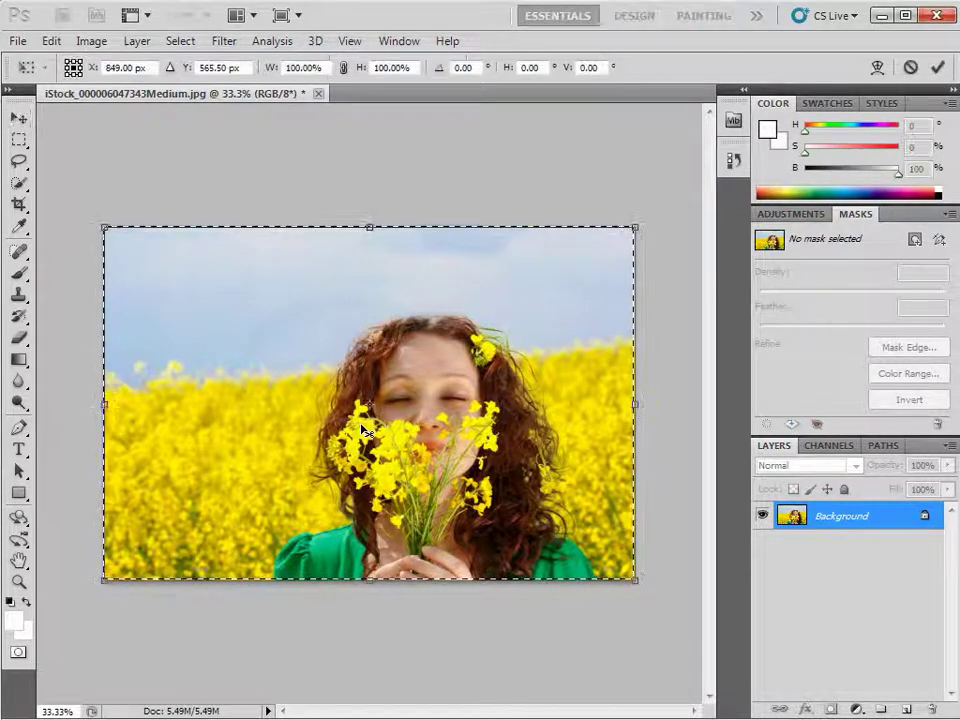
mouse_move(649, 602)
left_mouse_down()
mouse_move(634, 617)
mouse_move(632, 592)
left_mouse_up()
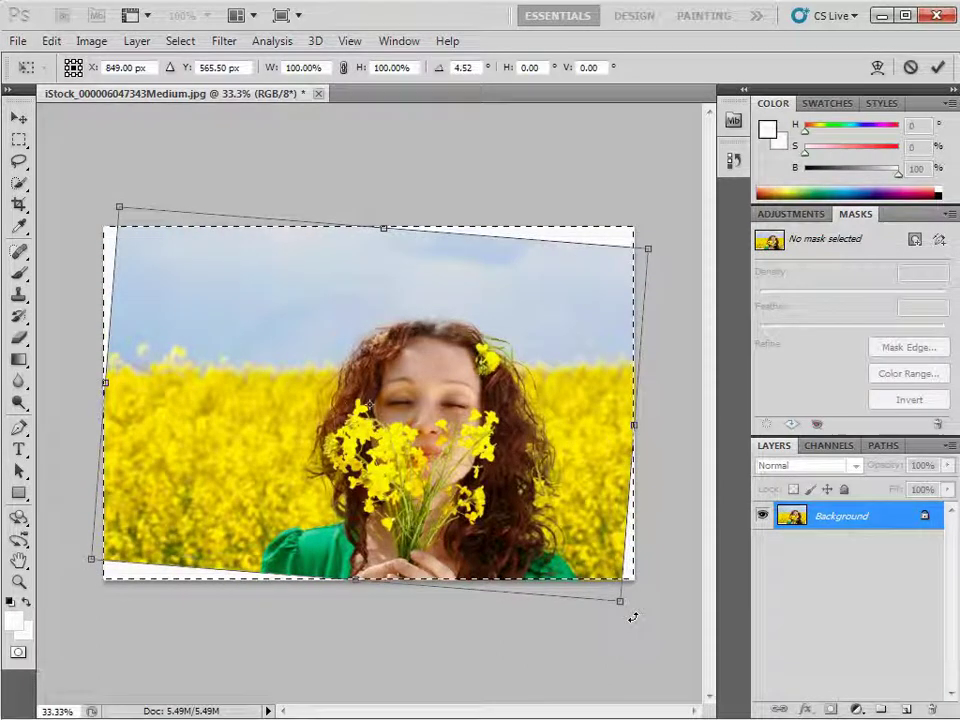
key("Return")
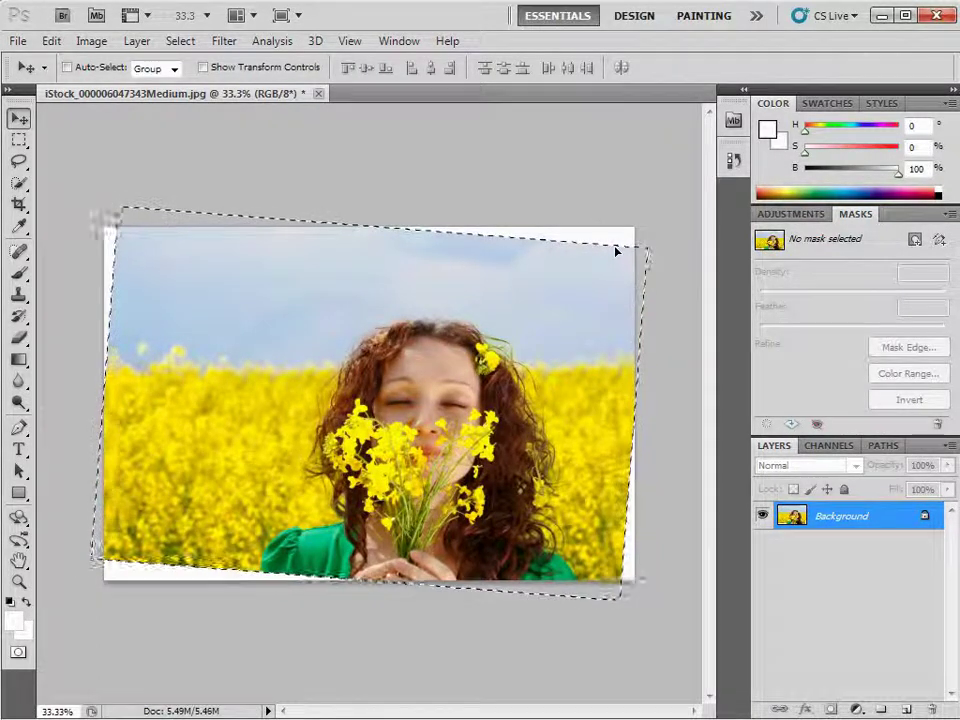
Step: Invert the selection, expand it 15 px, and Content-Aware fill the white corner gaps
left_click(180, 40)
left_click(193, 114)
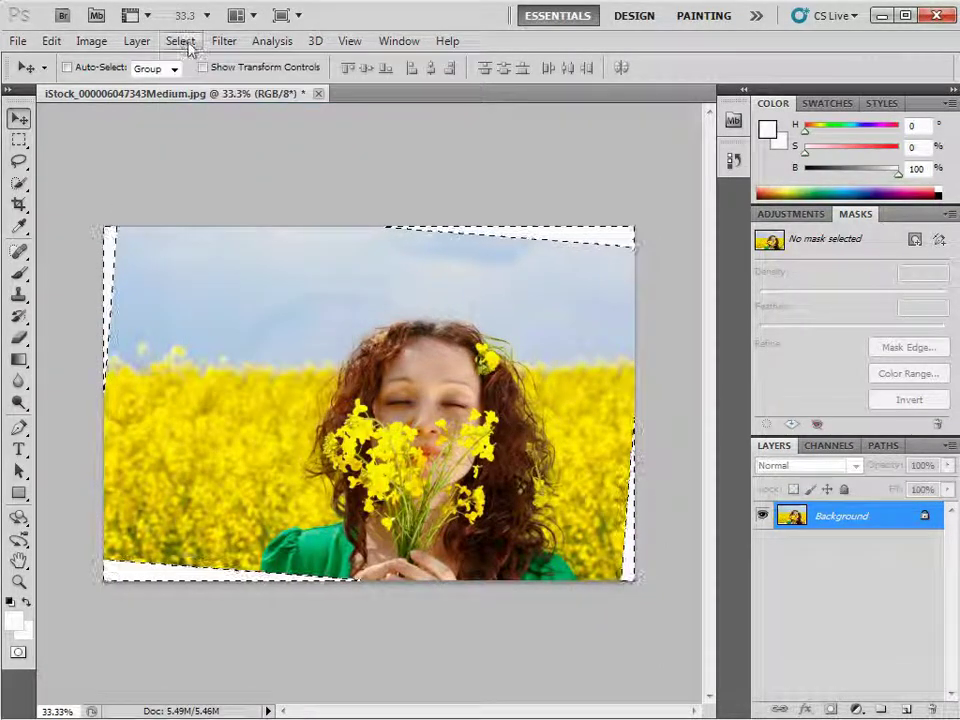
left_click(183, 43)
mouse_move(196, 247)
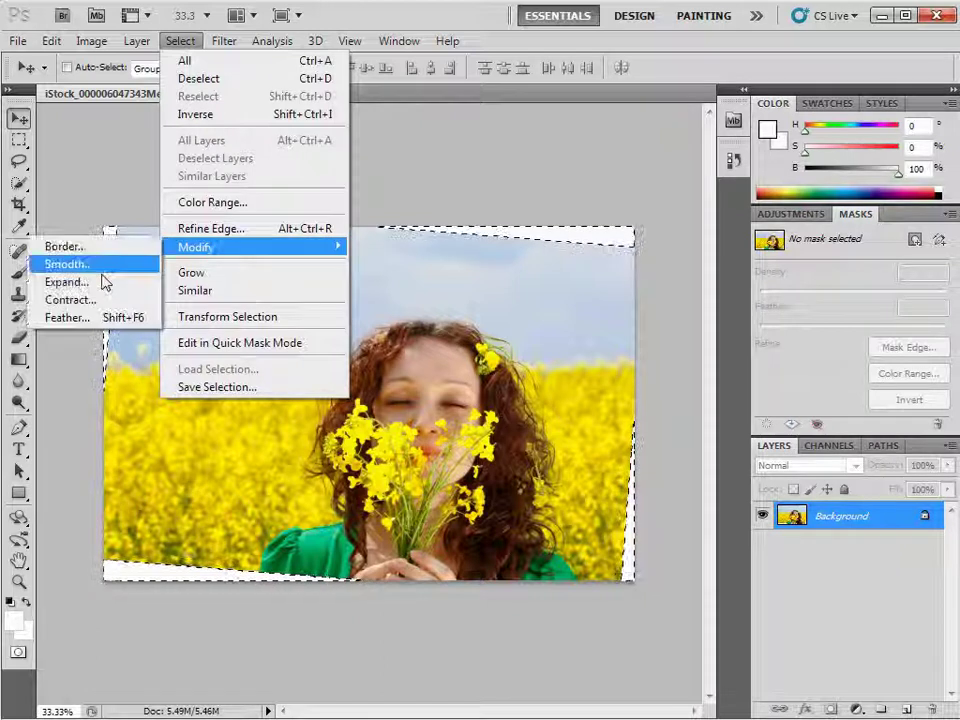
left_click(103, 281)
type("15")
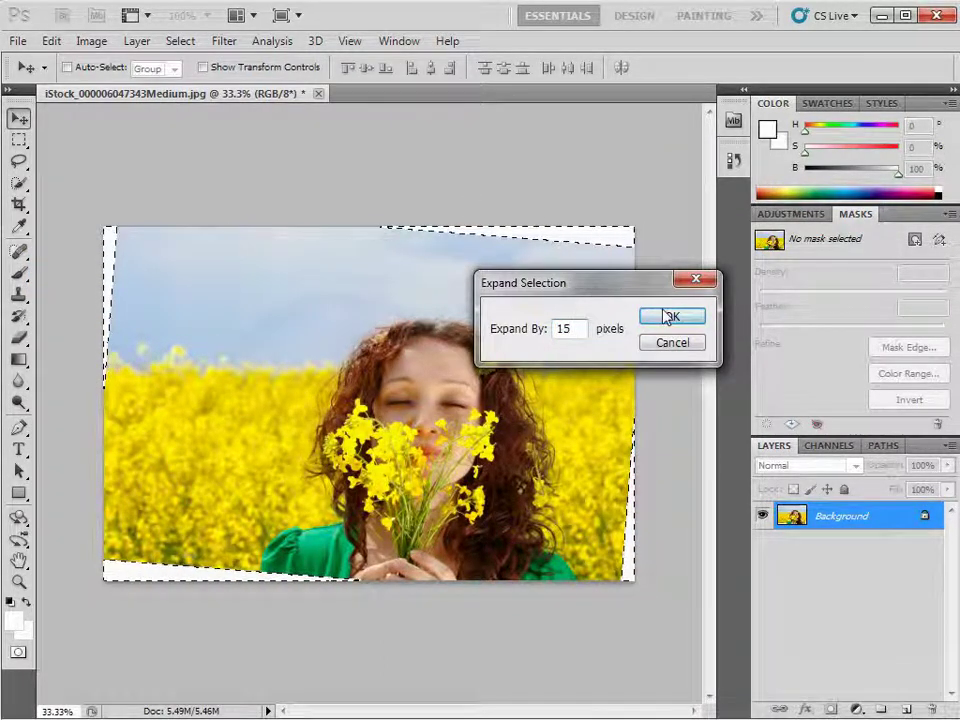
left_click(671, 316)
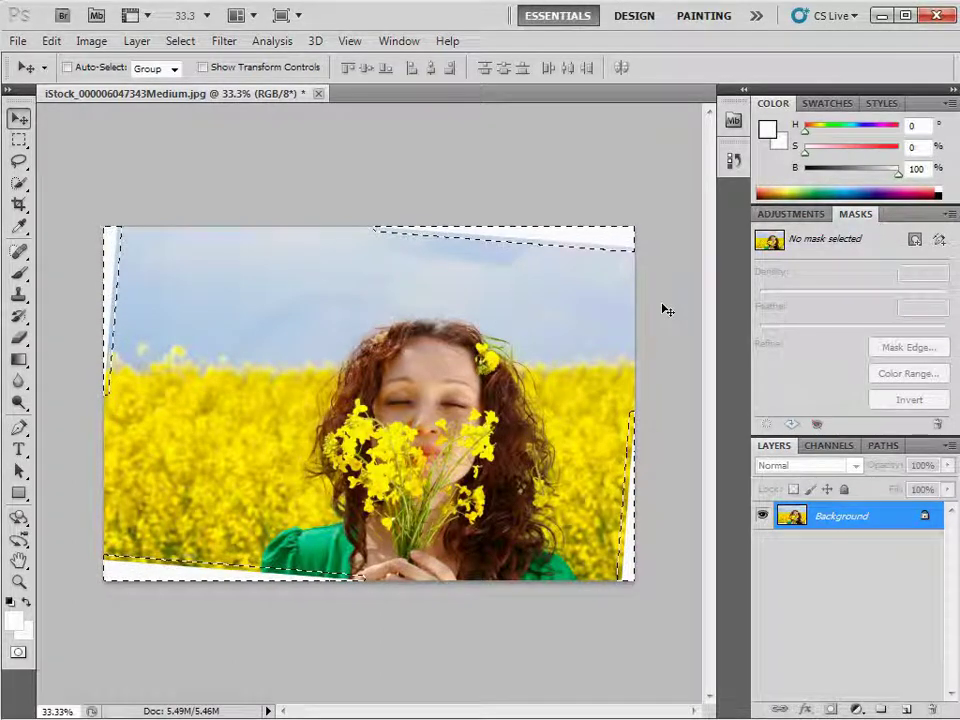
key("shift+BackSpace")
left_click(770, 286)
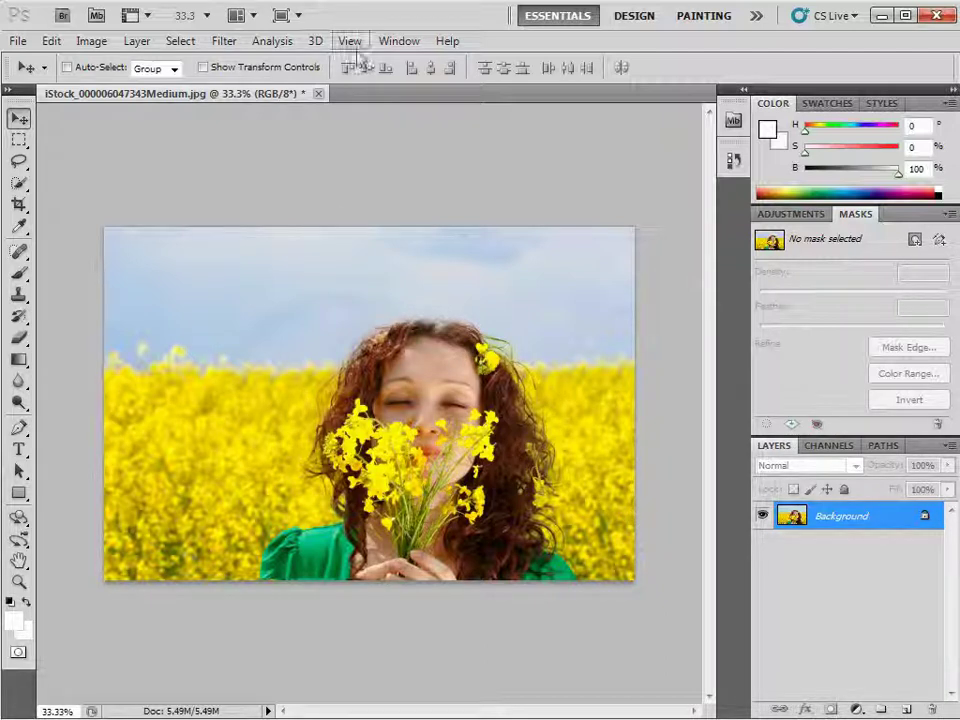
Step: Discard the flower-field portrait and open DSC_4216.jpg from Mini Bridge, then collapse Mini Bridge
left_click(318, 93)
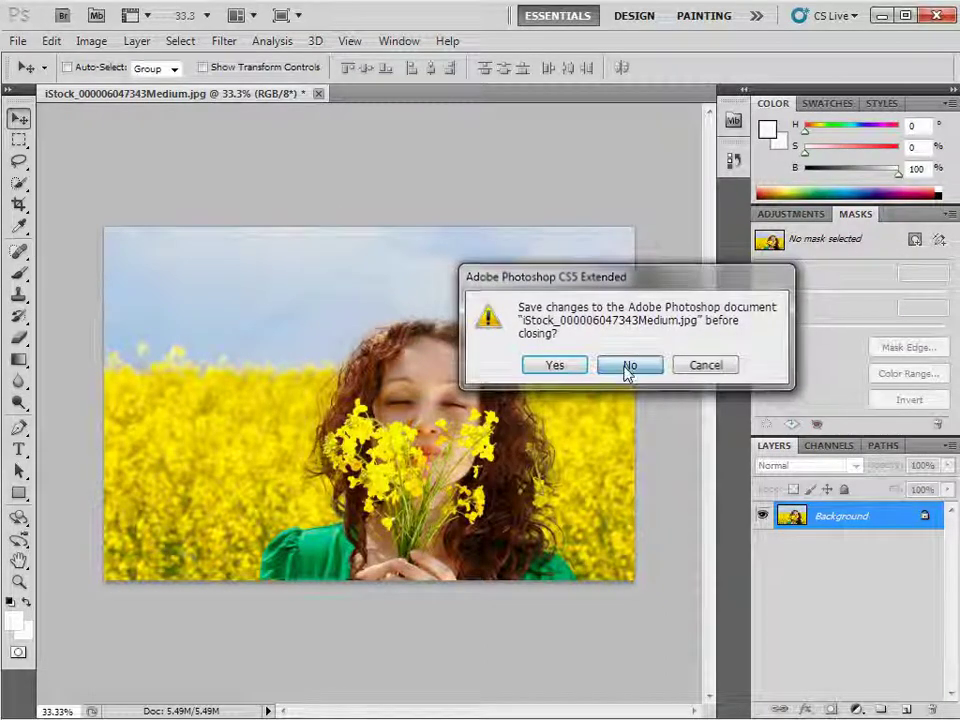
left_click(628, 366)
left_click(96, 15)
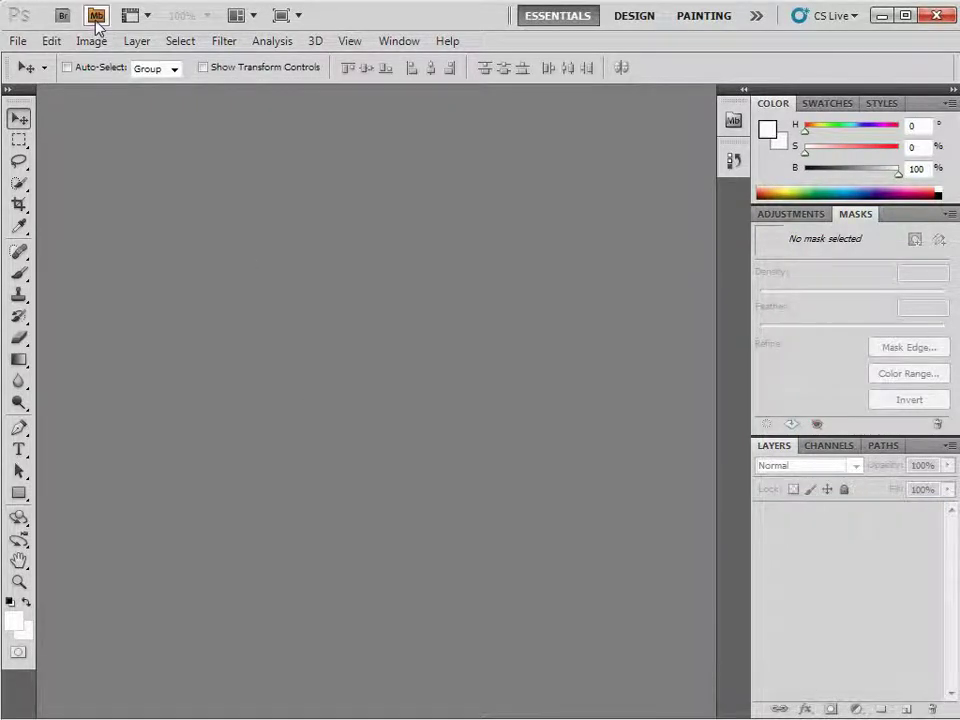
left_click_drag(712, 541, 701, 388)
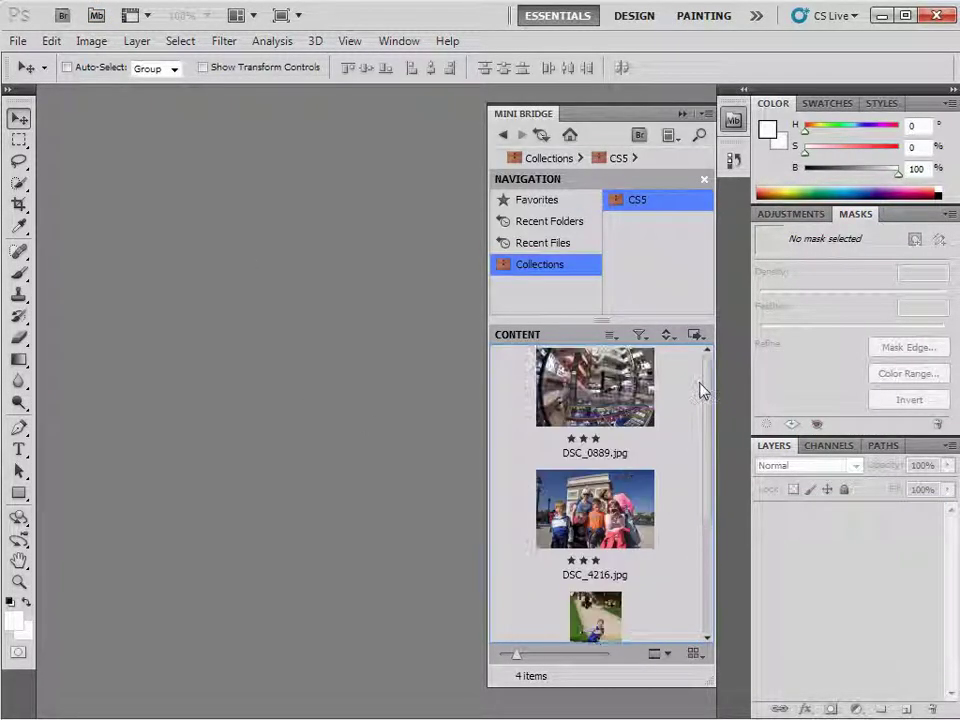
left_click(627, 522)
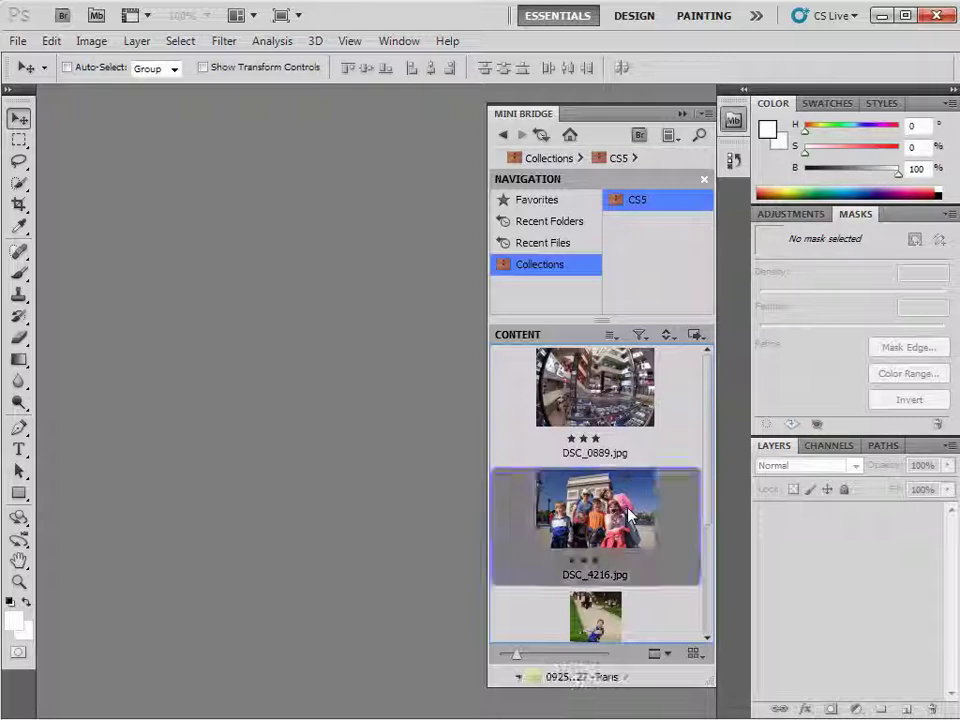
double_click(640, 515)
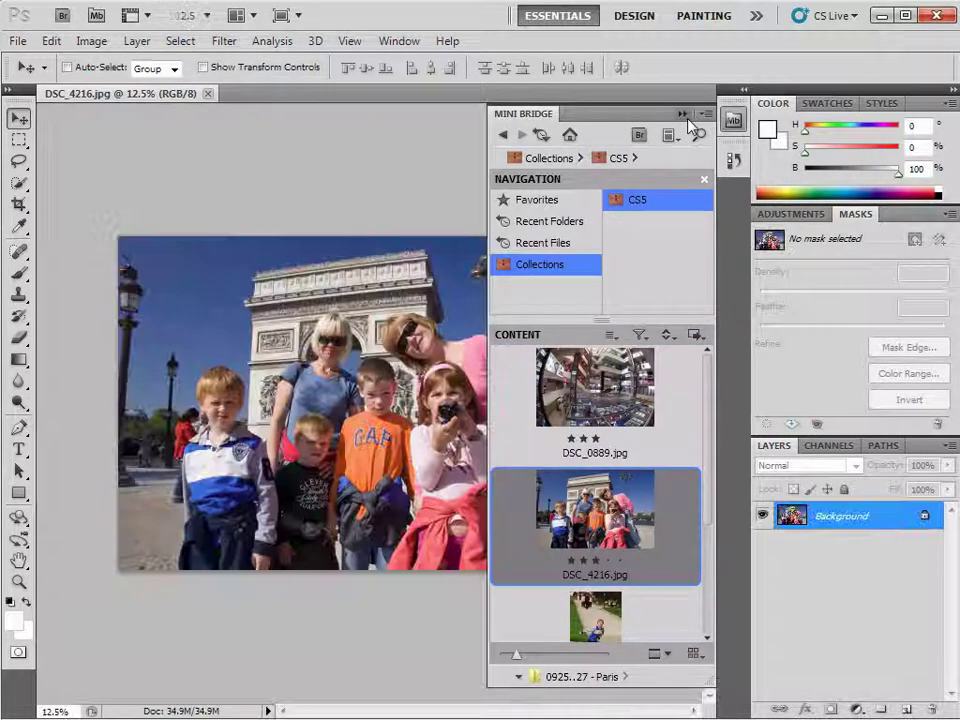
left_click(683, 114)
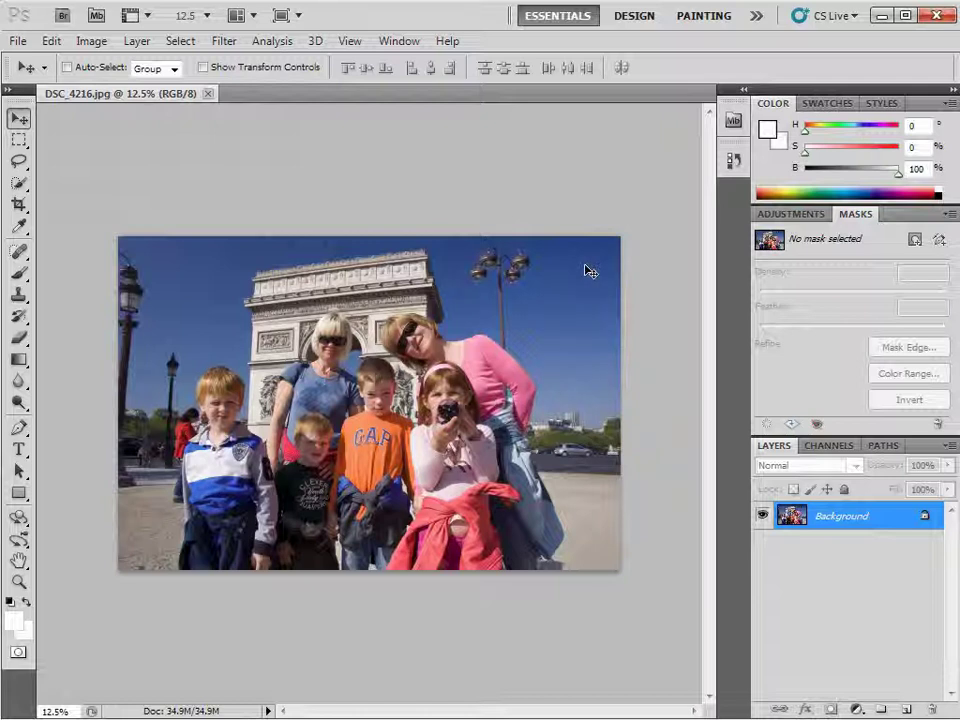
Step: Open the Lens Correction filter and zoom its preview out to the whole photo
left_click(226, 47)
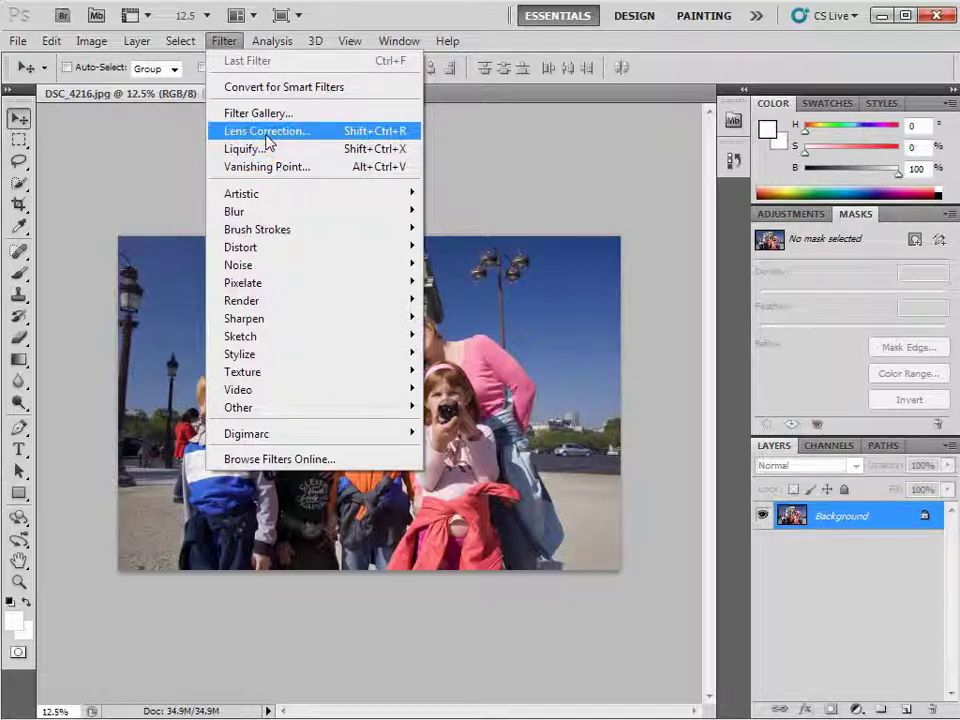
left_click(266, 137)
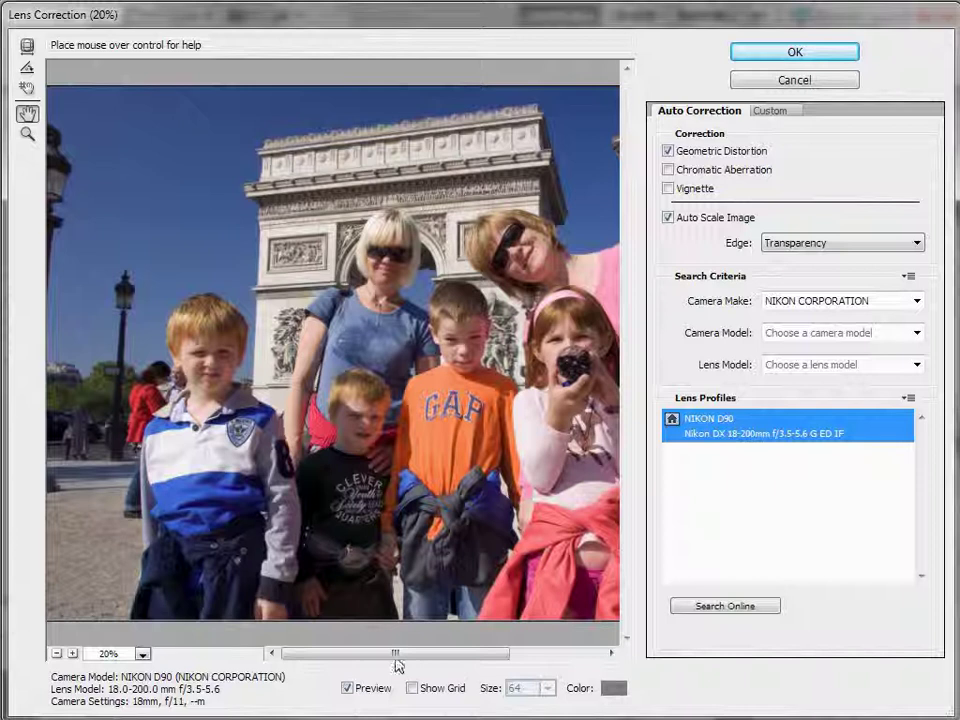
left_click(57, 653)
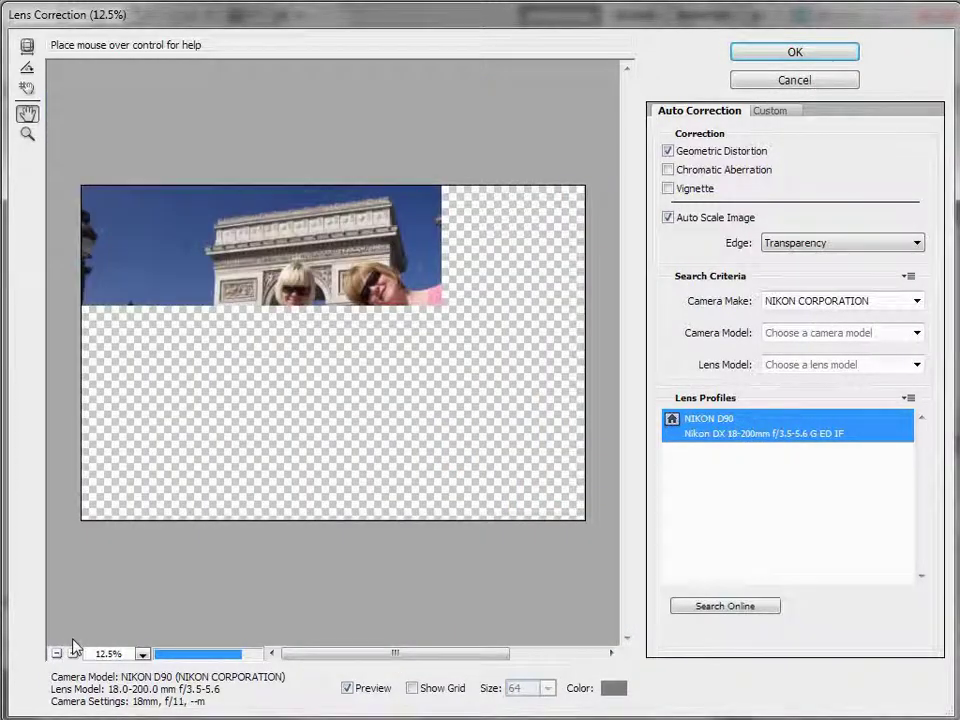
Step: Compare Geometric Distortion correction on and off, and enable automatic Vignette correction
left_click(668, 151)
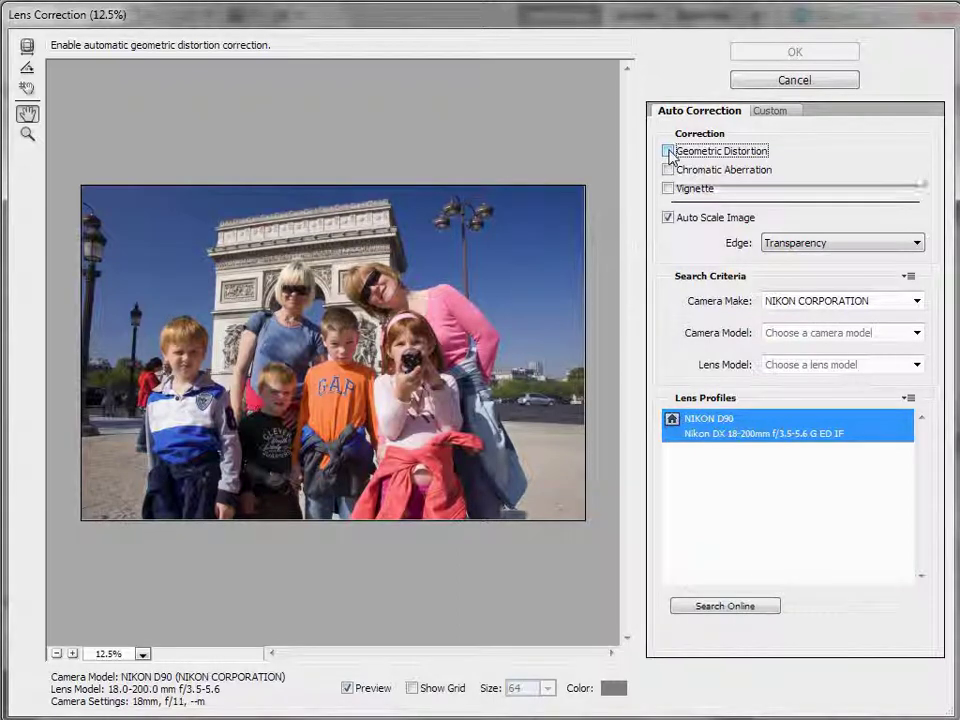
left_click(668, 151)
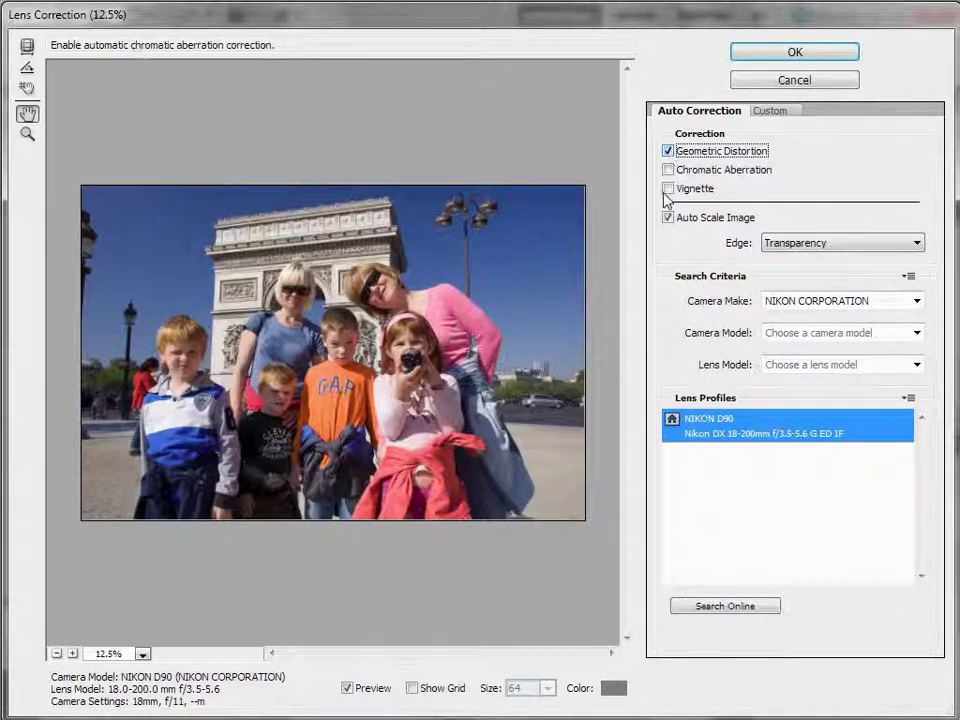
left_click(668, 189)
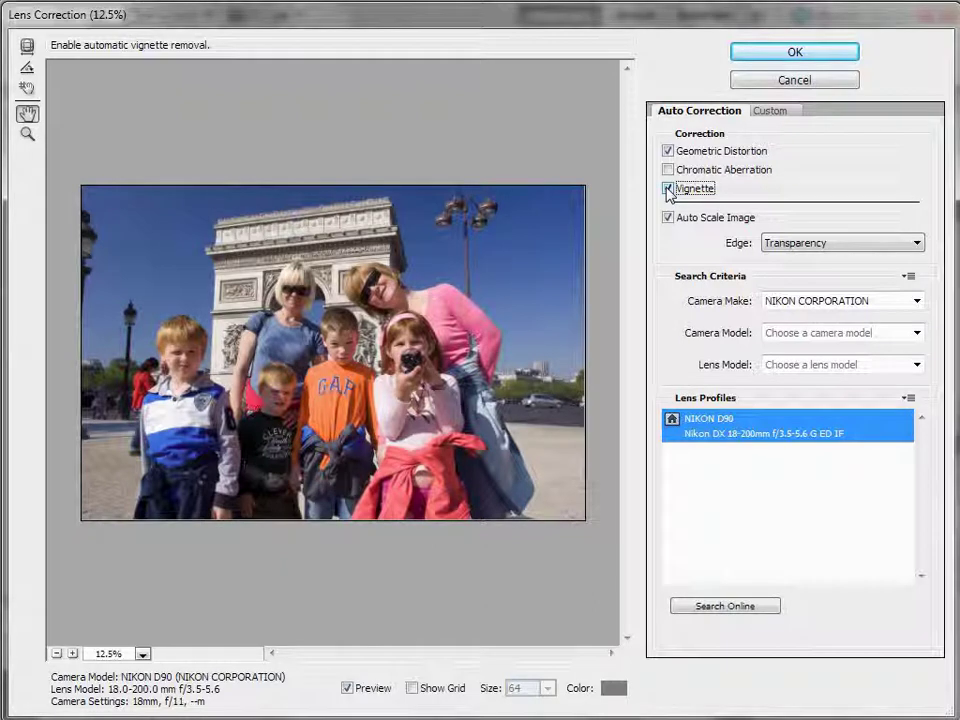
left_click(667, 189)
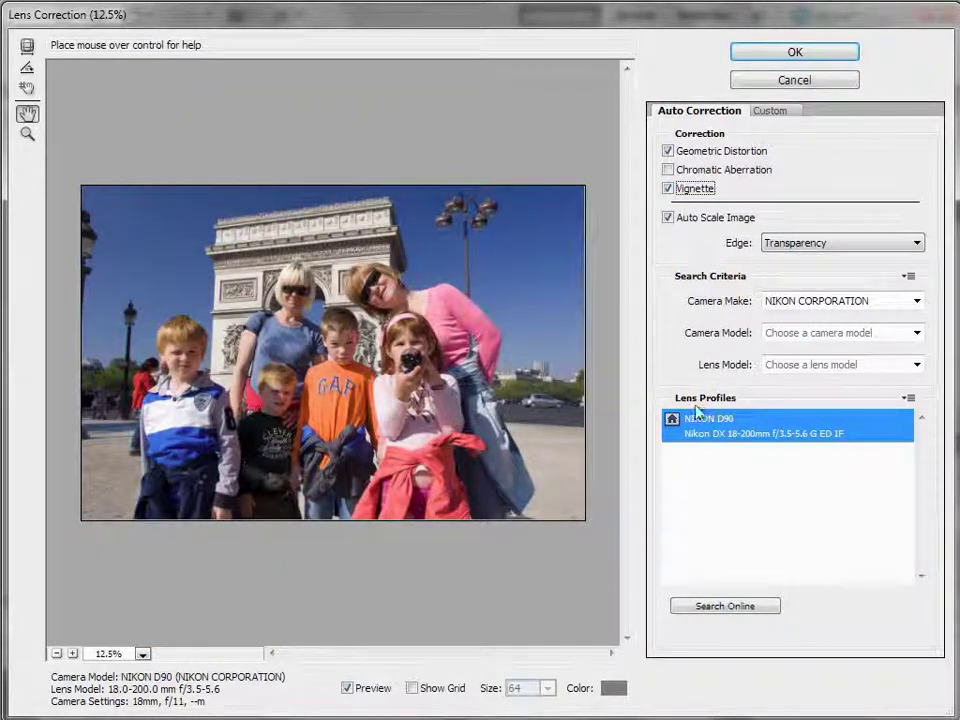
left_click(668, 151)
left_click(668, 151)
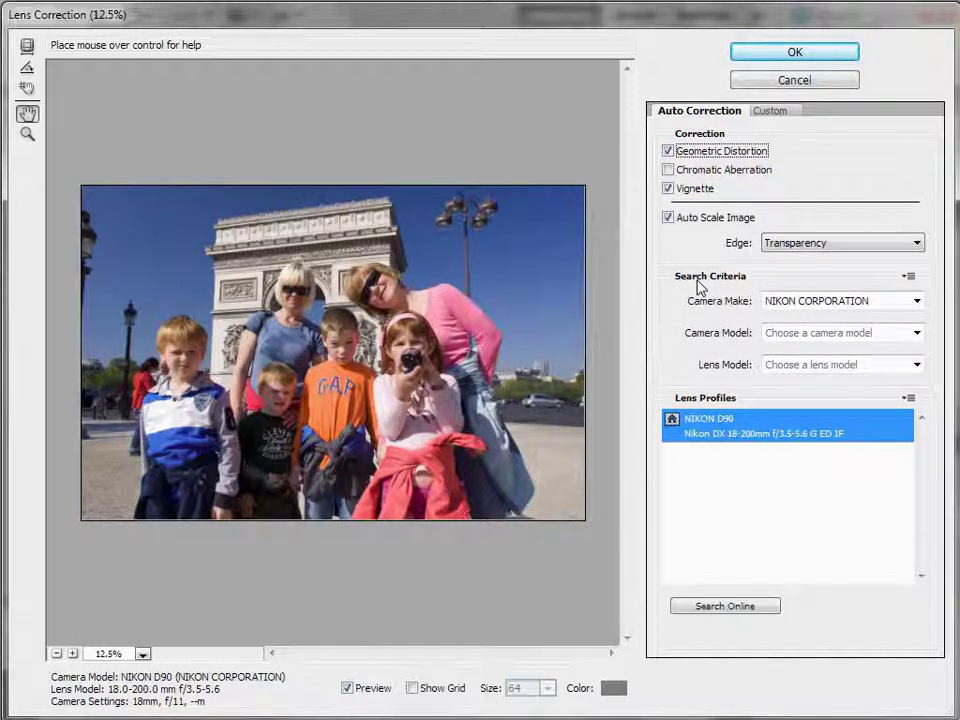
Step: Add Chromatic Aberration correction, compare distortion on and off, then apply Lens Correction
left_click(669, 171)
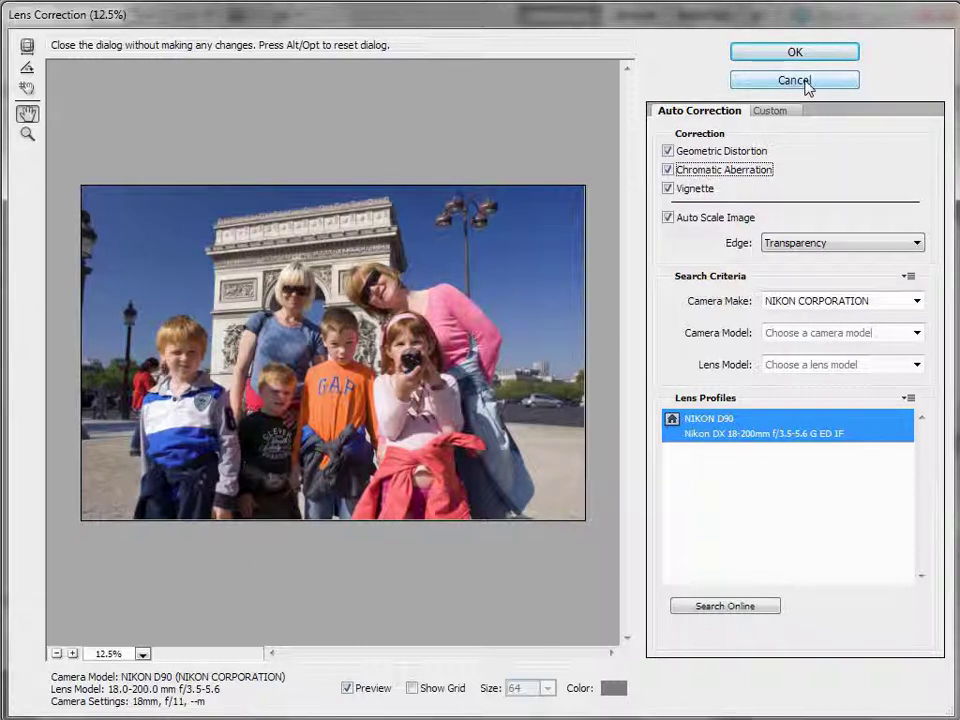
left_click(668, 151)
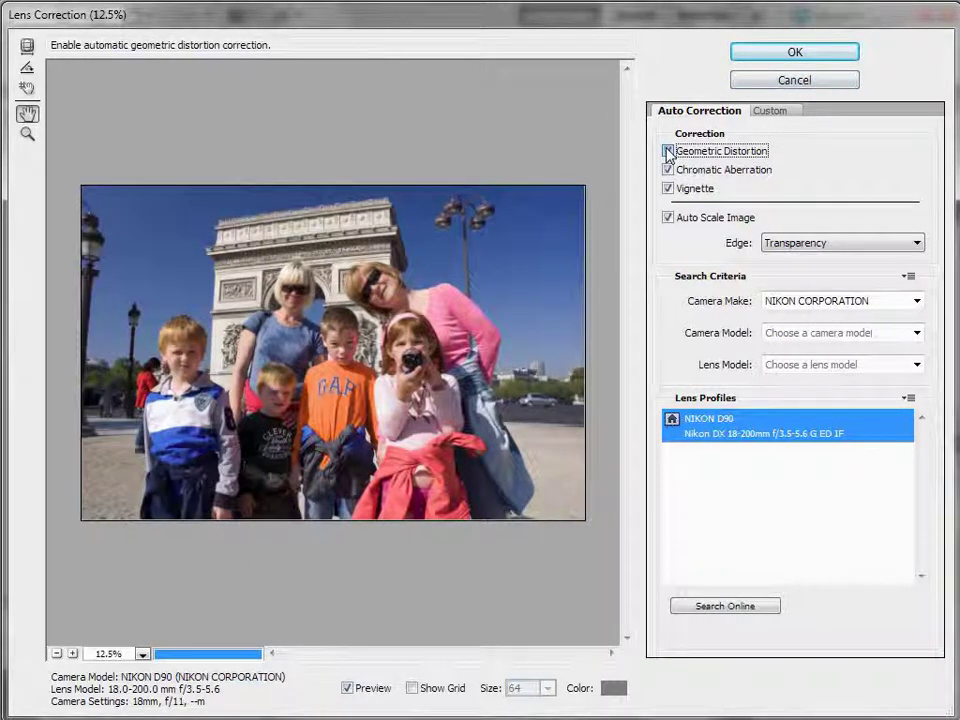
left_click(668, 151)
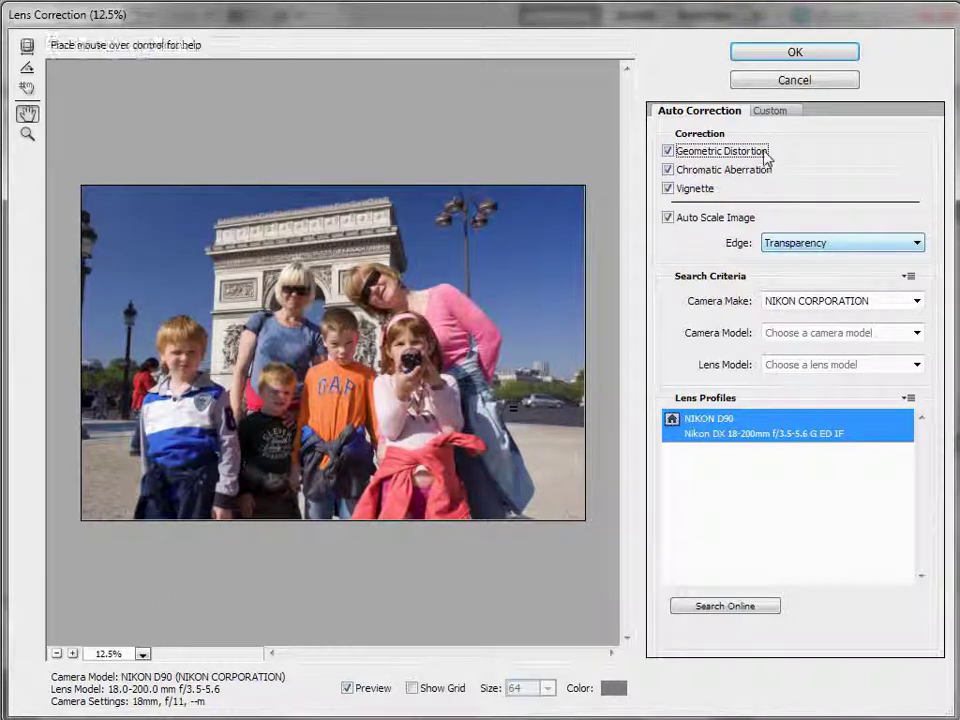
left_click(800, 55)
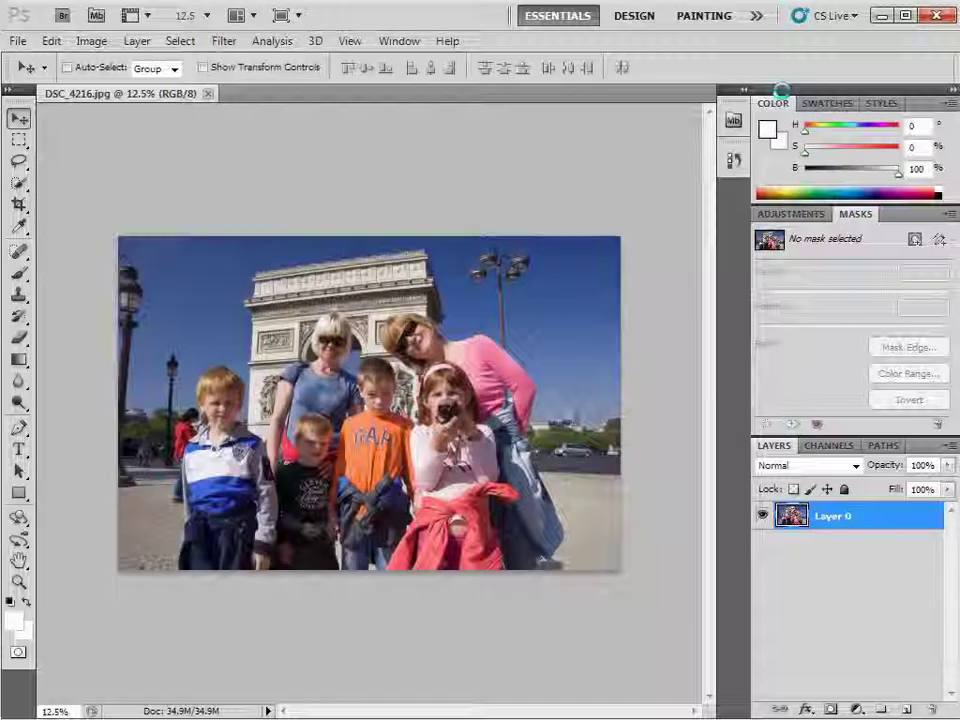
Step: Open the fisheye mall photo DSC_0889.jpg from Mini Bridge as a second document
left_click(96, 15)
left_click(560, 392)
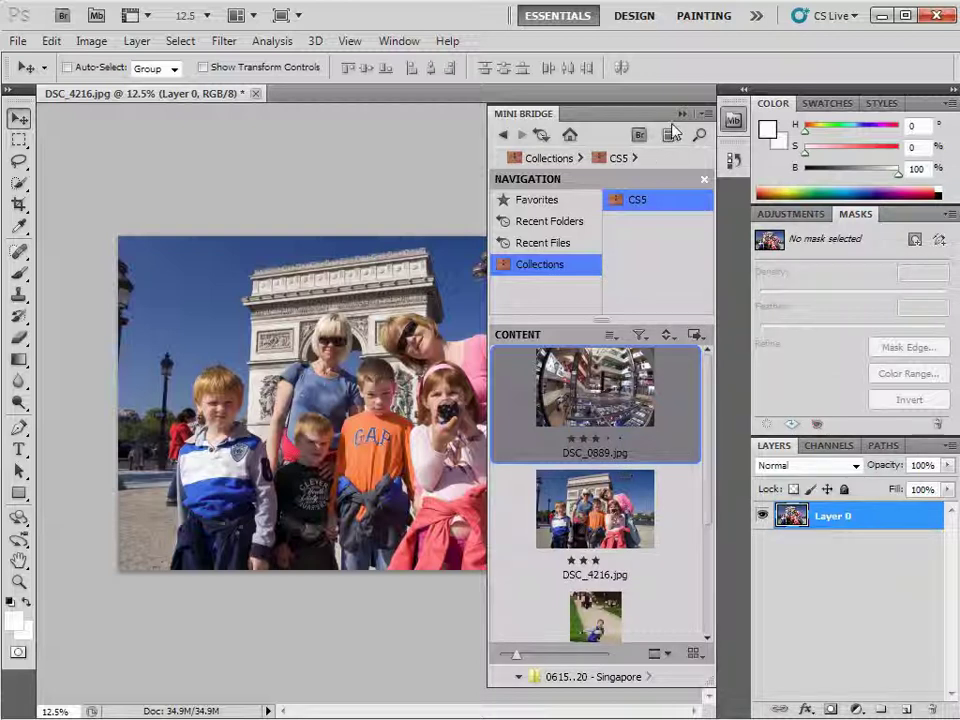
left_click(682, 113)
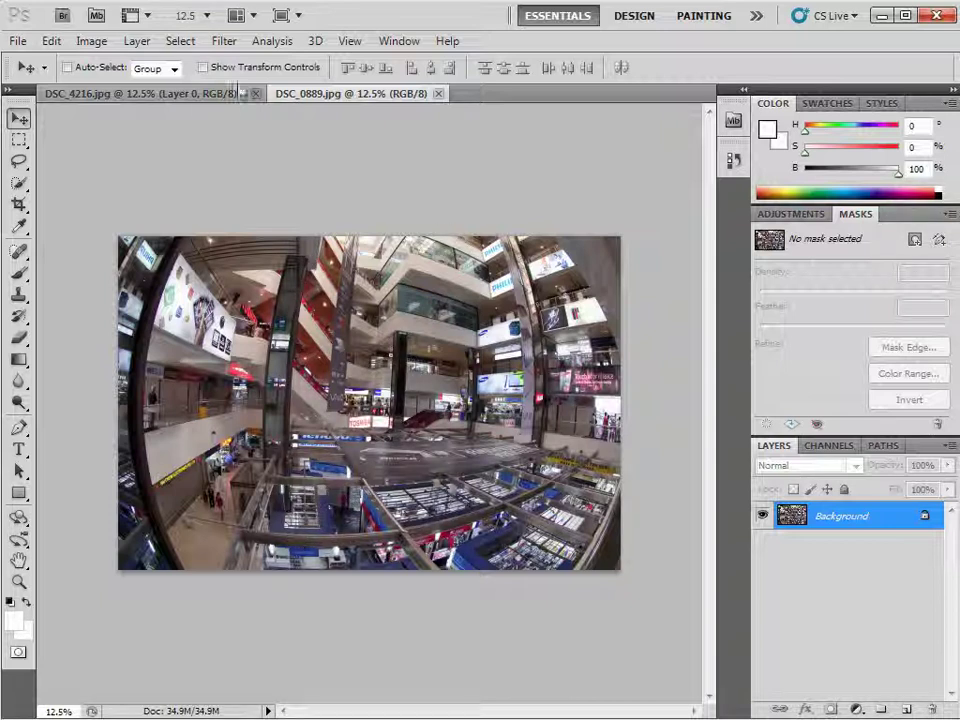
left_click(224, 41)
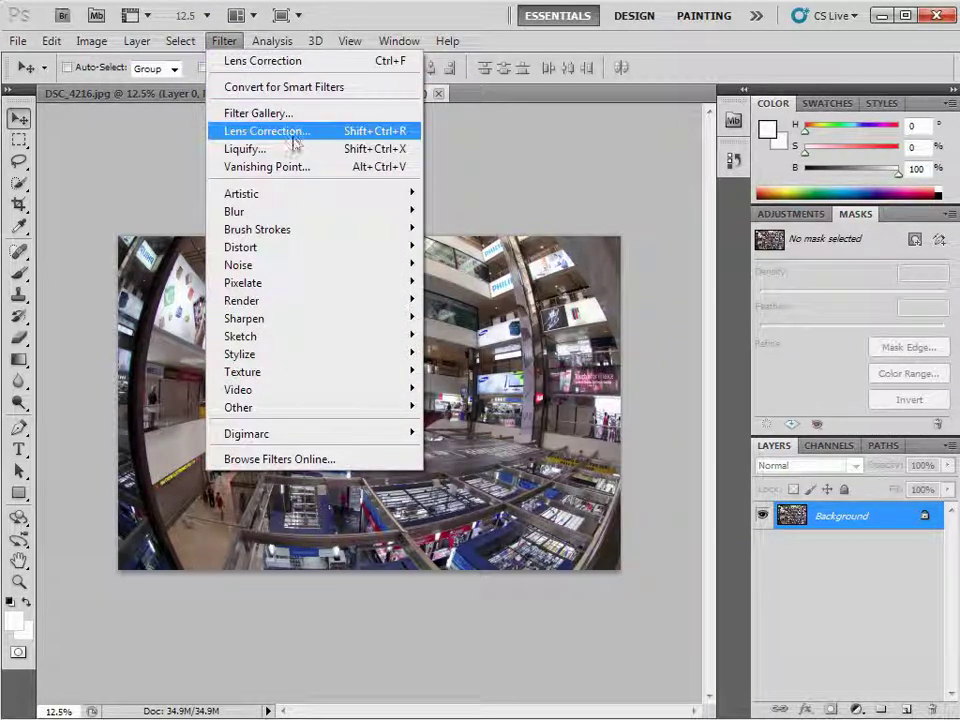
Step: Apply Lens Correction with the Nikon 10.5mm geometric distortion profile, then compare before and after
left_click(292, 132)
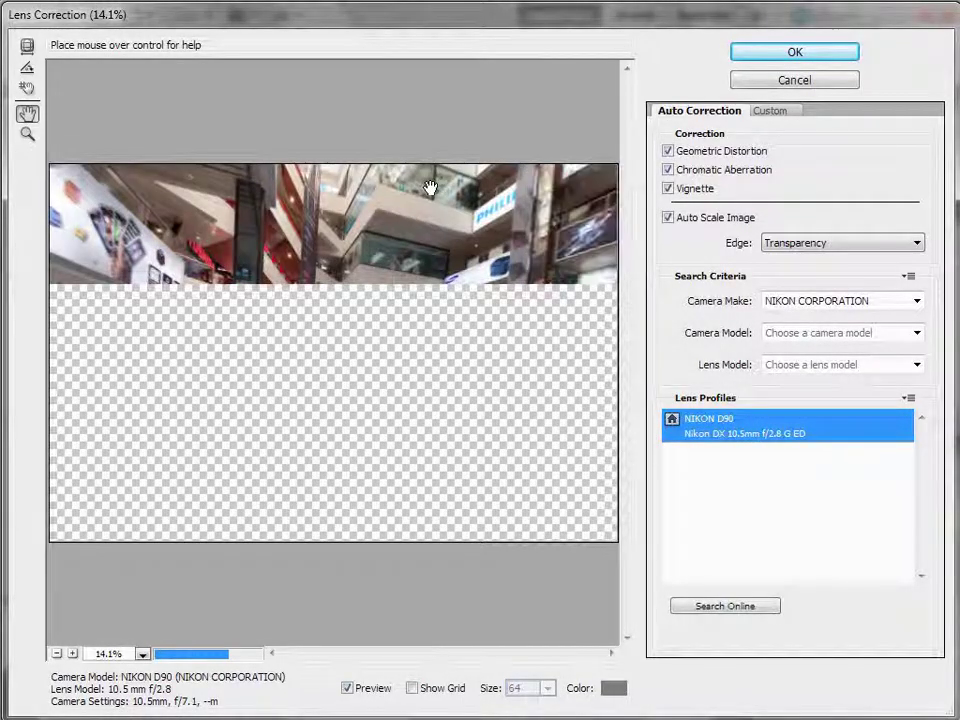
left_click(668, 151)
left_click(668, 151)
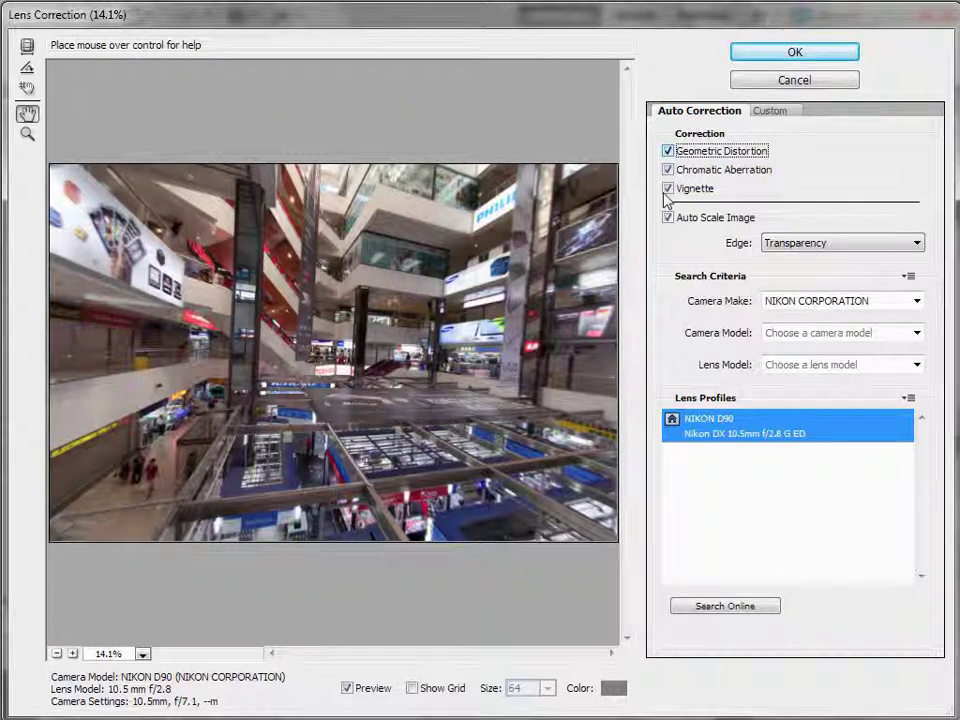
left_click(668, 151)
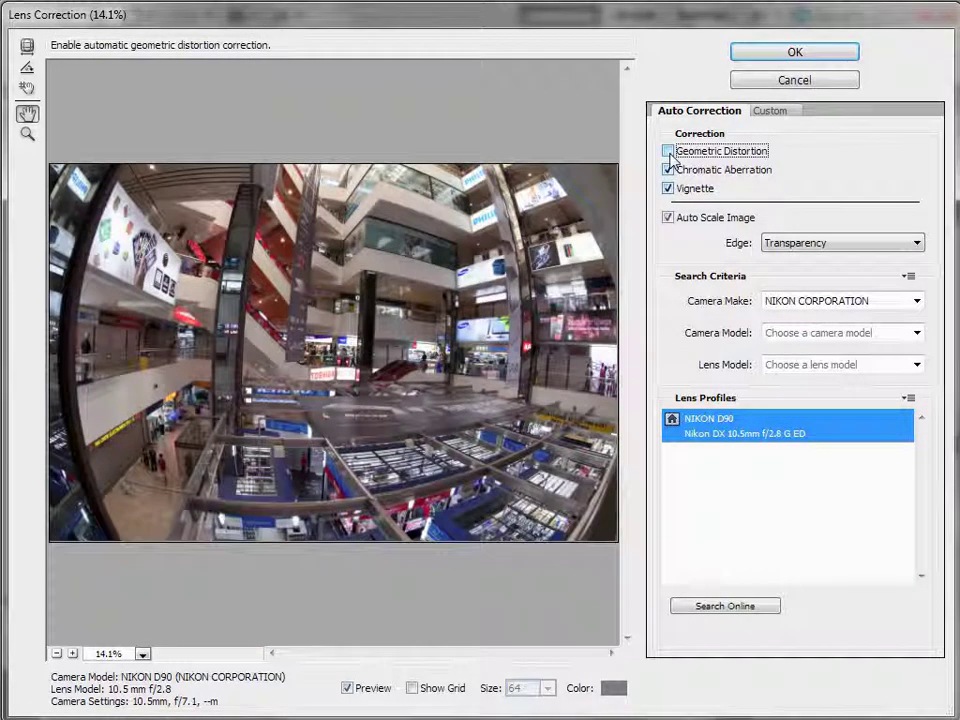
left_click(668, 151)
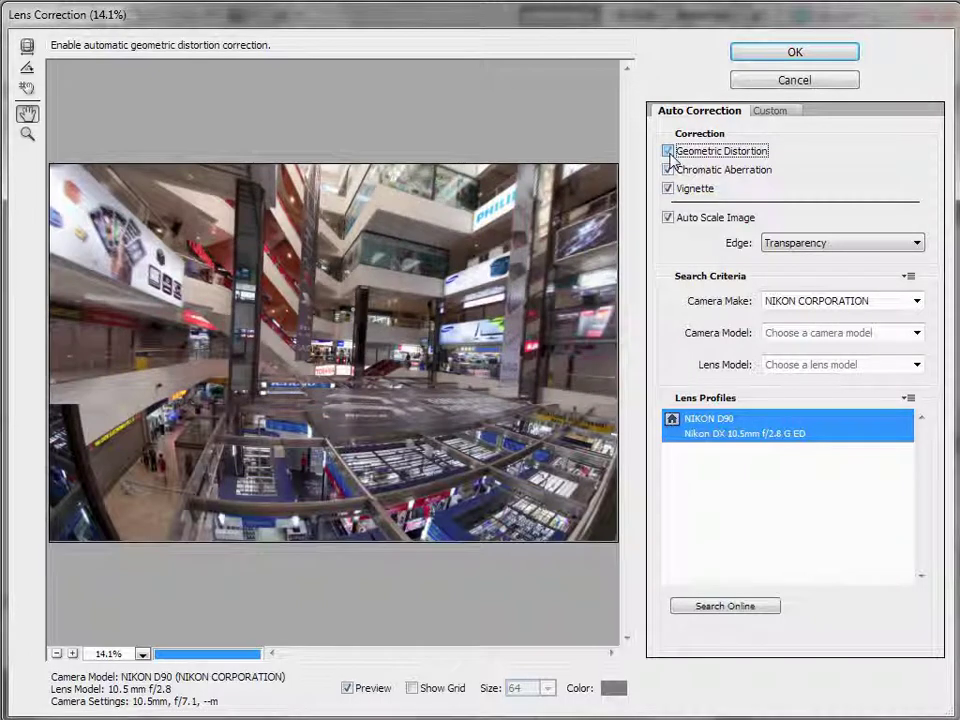
left_click(668, 188)
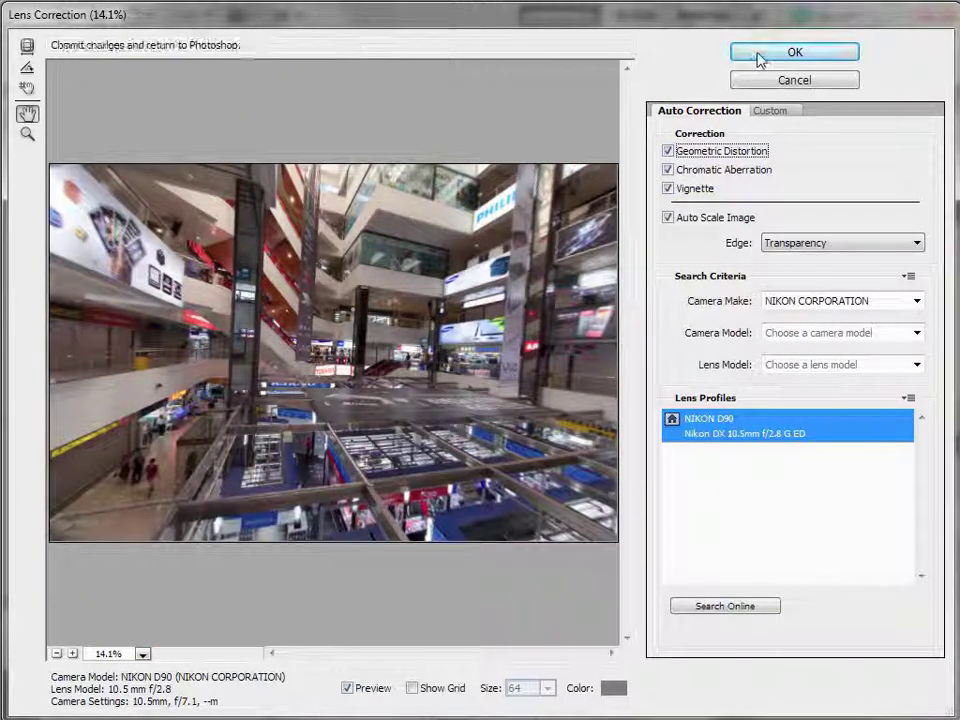
left_click(760, 57)
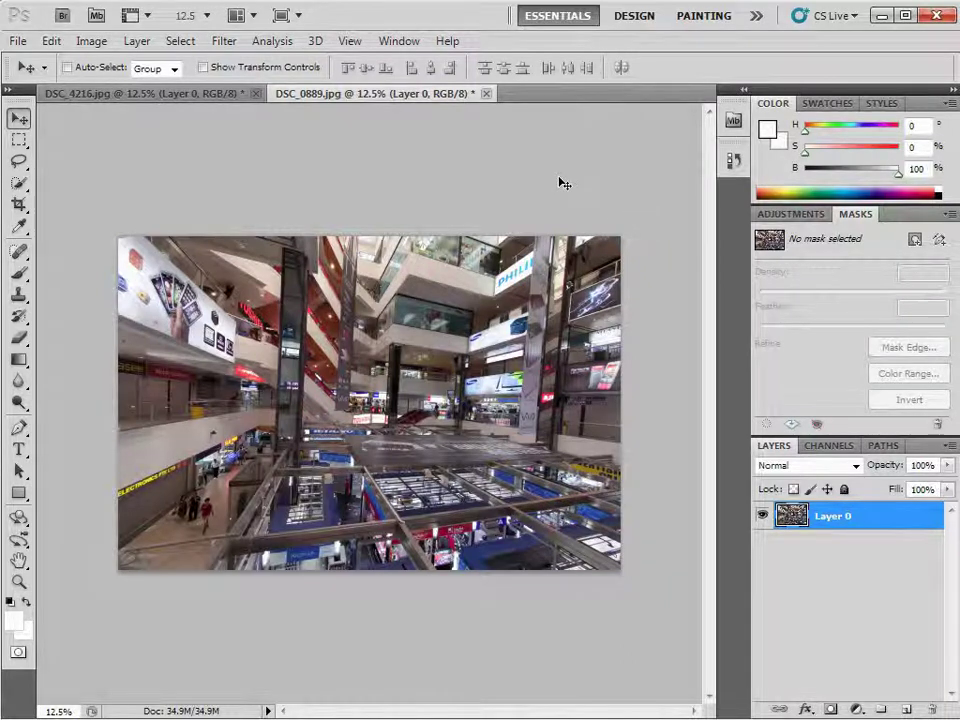
key("F12")
key("ctrl+z")
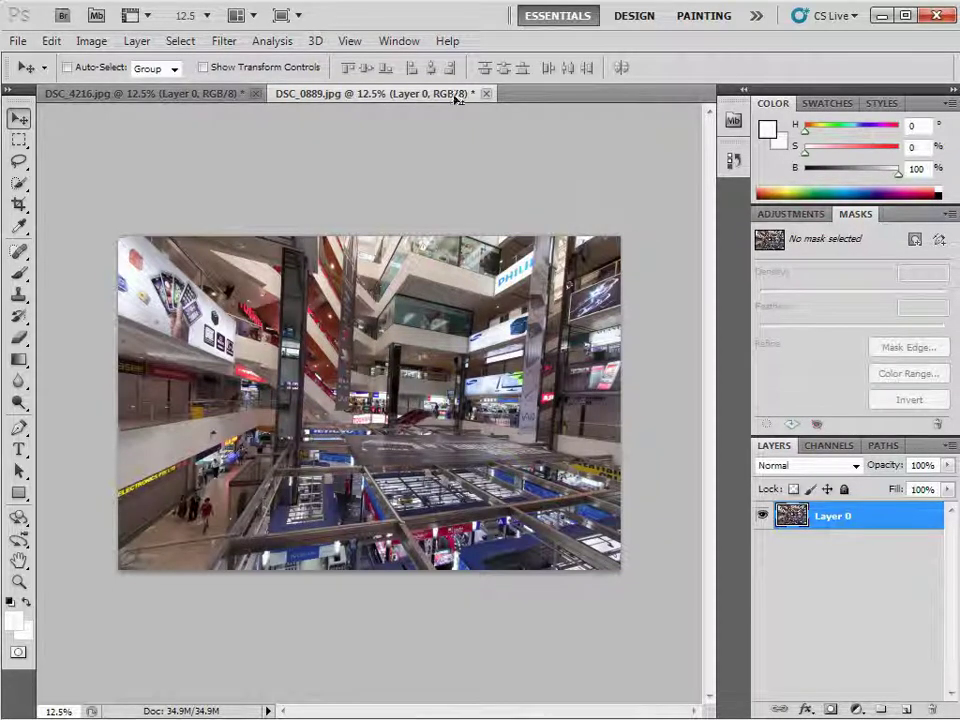
Step: Close the mall and family photos without saving either
left_click(486, 93)
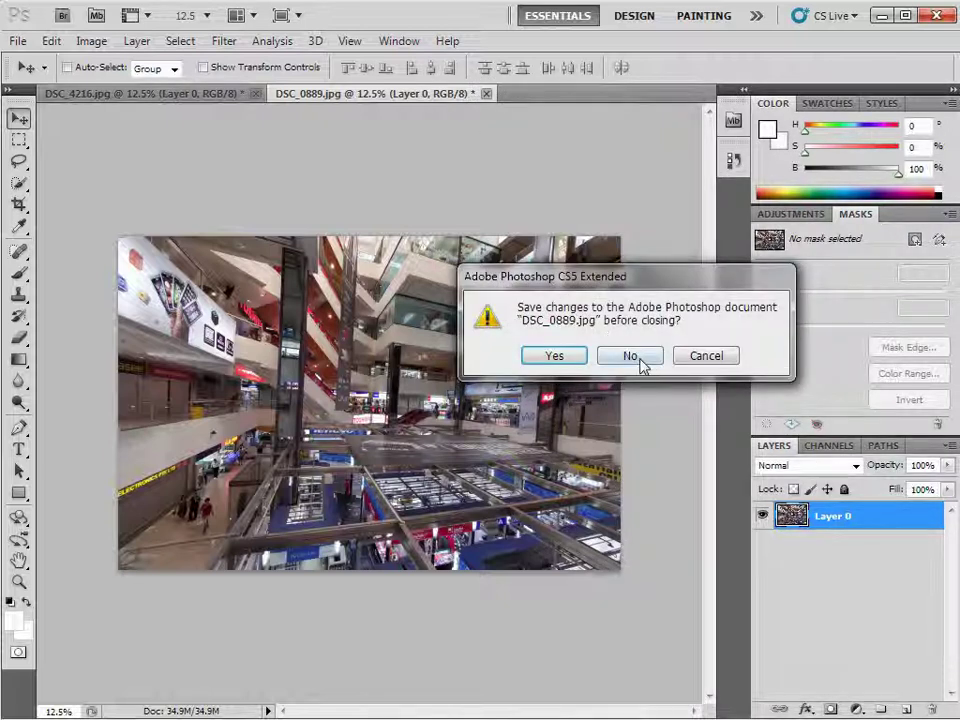
left_click(630, 356)
left_click(256, 93)
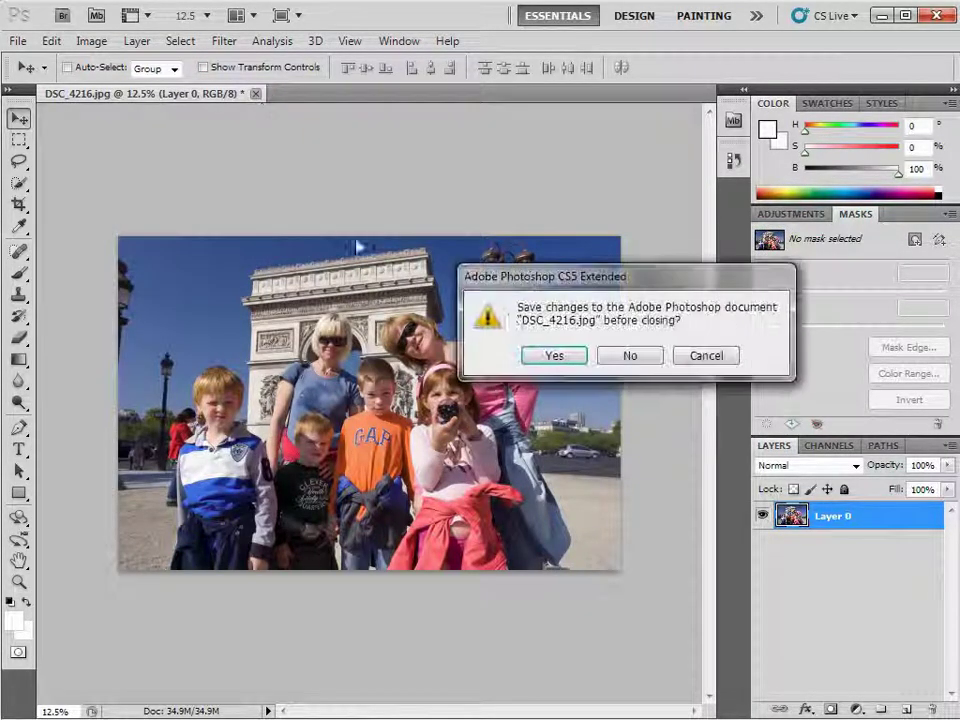
left_click(605, 360)
Step: Open DSC_4276.jpg from Mini Bridge and zoom in on the boy
left_click(95, 15)
double_click(607, 543)
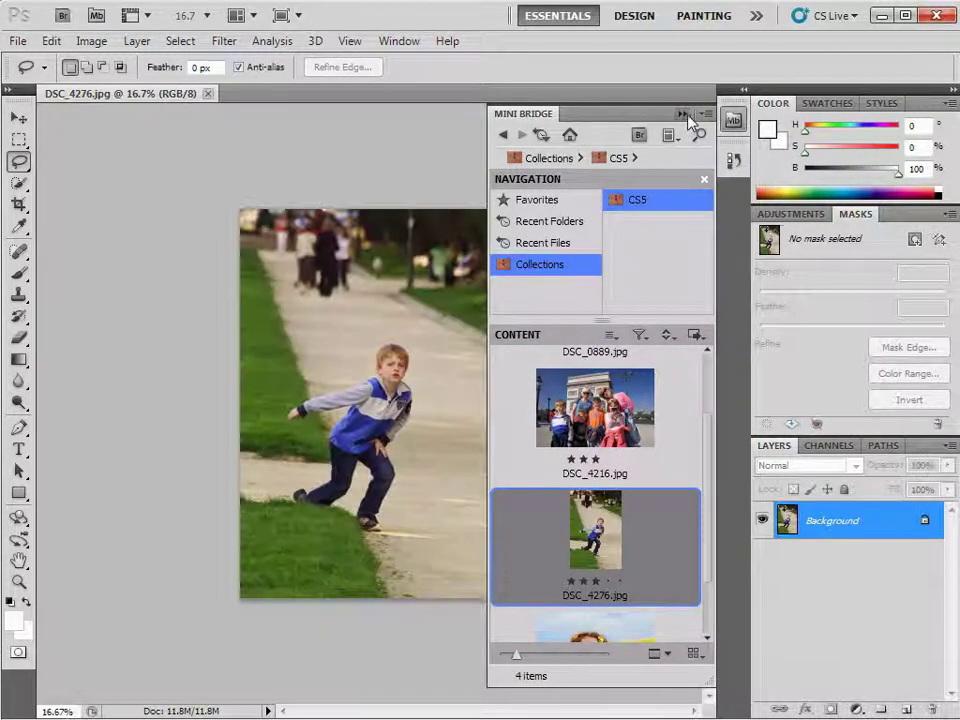
left_click(686, 115)
key("ctrl+plus")
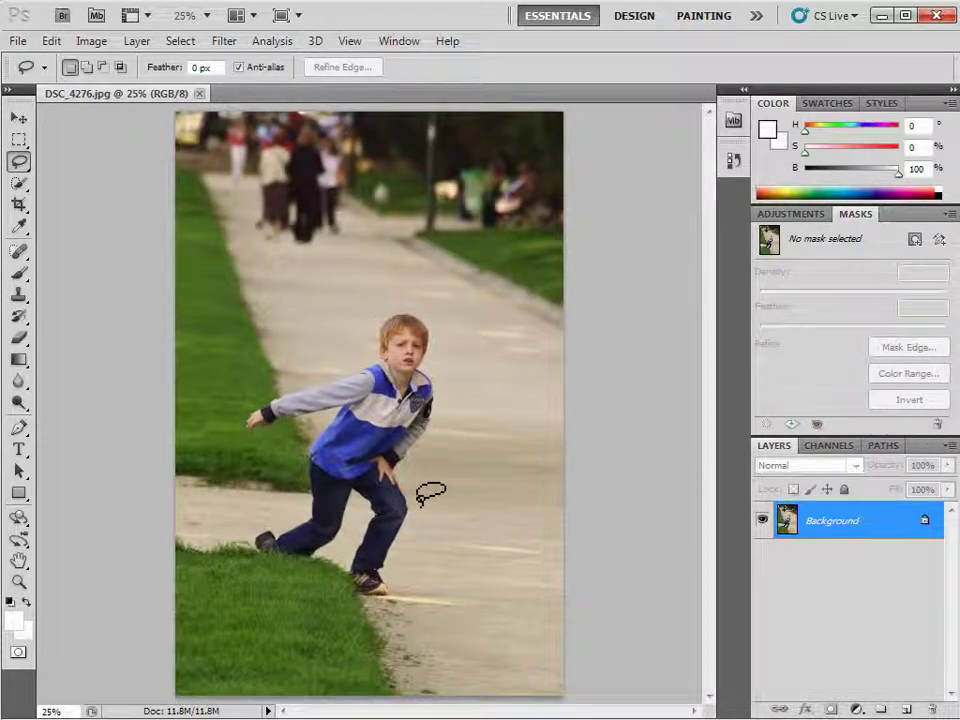
key("ctrl+plus")
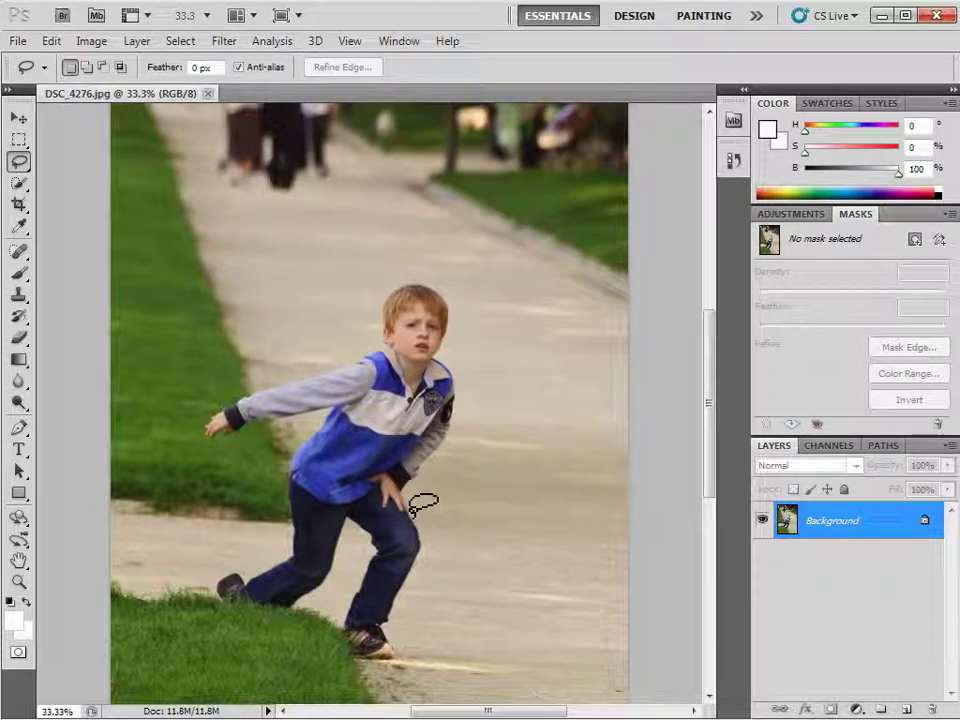
scroll(584, 450, "down", 2)
scroll(583, 440, "down", 2)
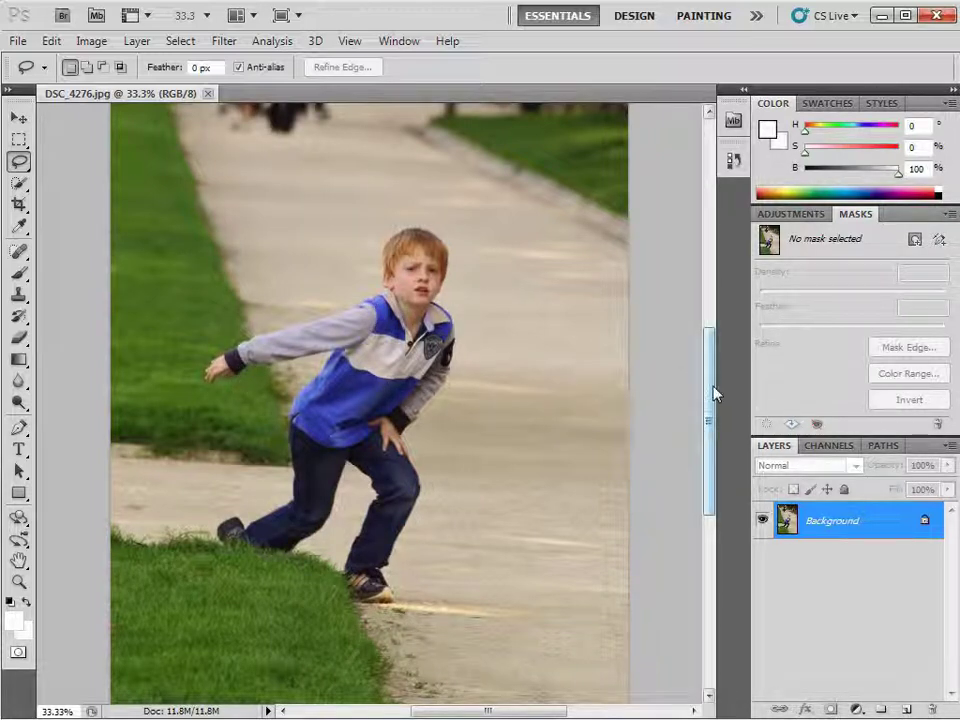
left_click_drag(714, 390, 716, 400)
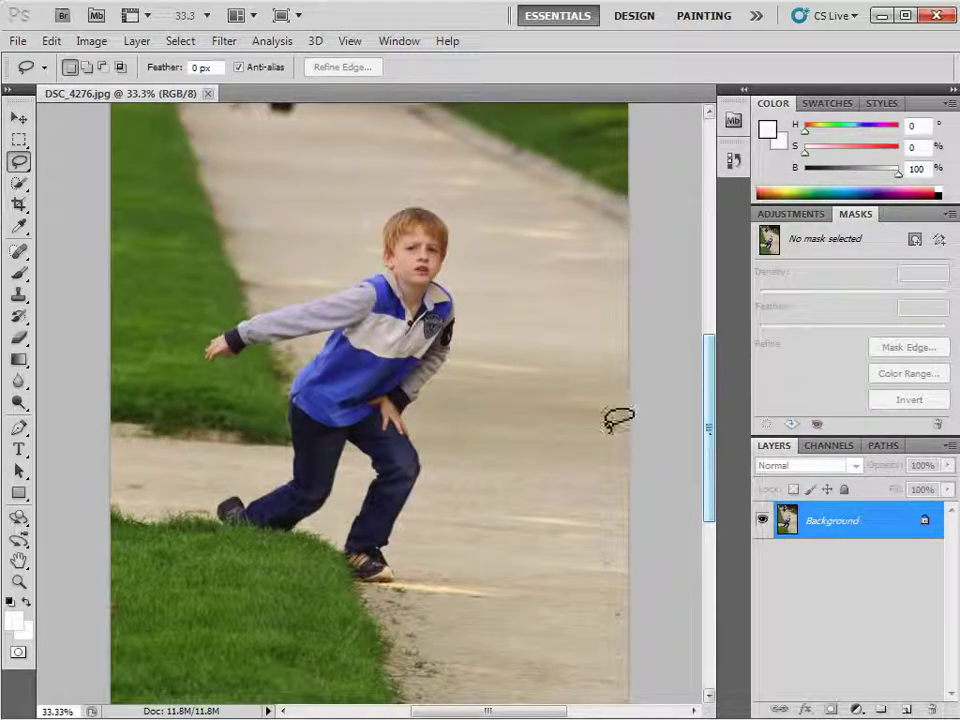
Step: Brush the Quick Selection tool over the boy's legs, torso, head and outstretched arm
left_click(20, 183)
left_click(19, 161)
left_click(22, 185)
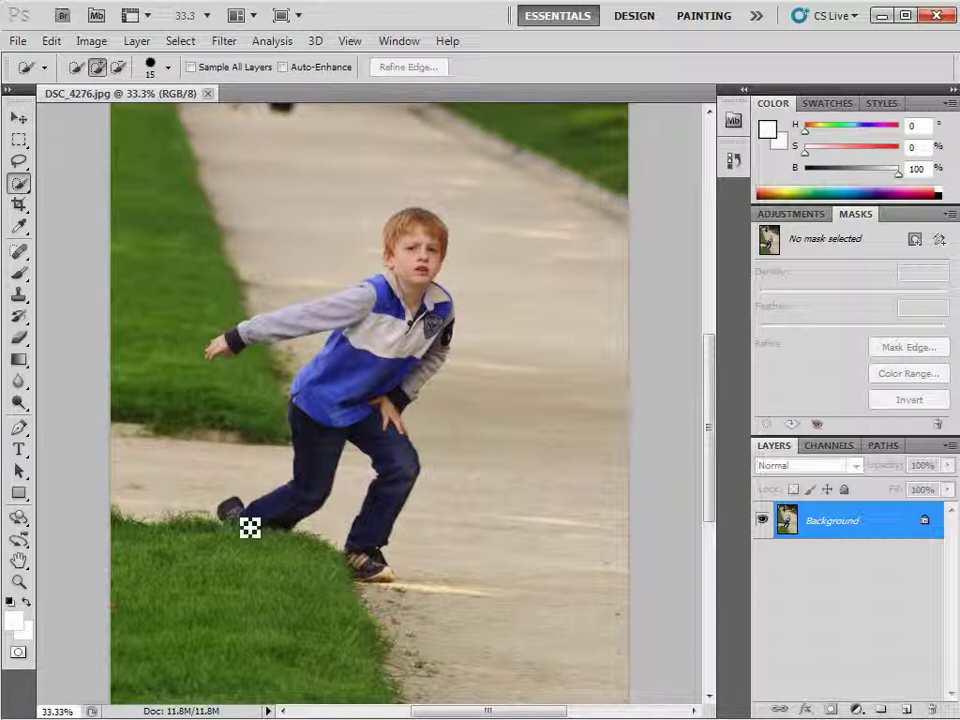
mouse_move(306, 490)
left_mouse_down()
mouse_move(313, 399)
mouse_move(360, 345)
mouse_move(332, 336)
mouse_move(266, 343)
mouse_move(225, 362)
left_mouse_up()
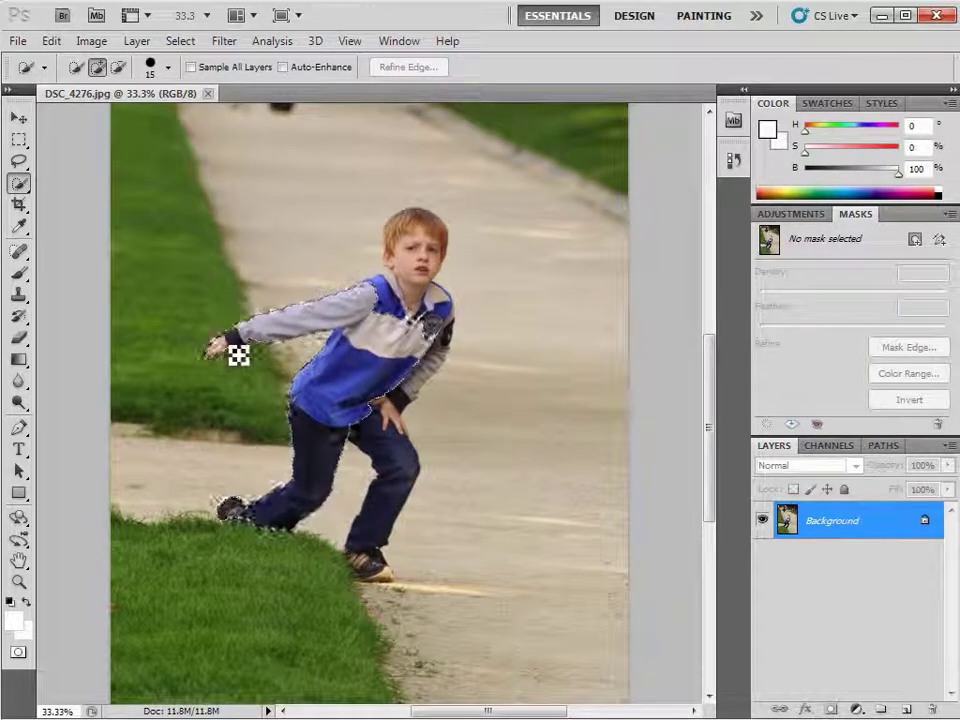
mouse_move(390, 305)
left_mouse_down()
mouse_move(403, 294)
mouse_move(403, 261)
mouse_move(439, 225)
mouse_move(454, 261)
left_mouse_up()
mouse_move(449, 312)
left_mouse_down()
mouse_move(461, 319)
mouse_move(456, 362)
mouse_move(433, 408)
mouse_move(402, 422)
mouse_move(422, 491)
mouse_move(389, 587)
mouse_move(361, 572)
left_mouse_up()
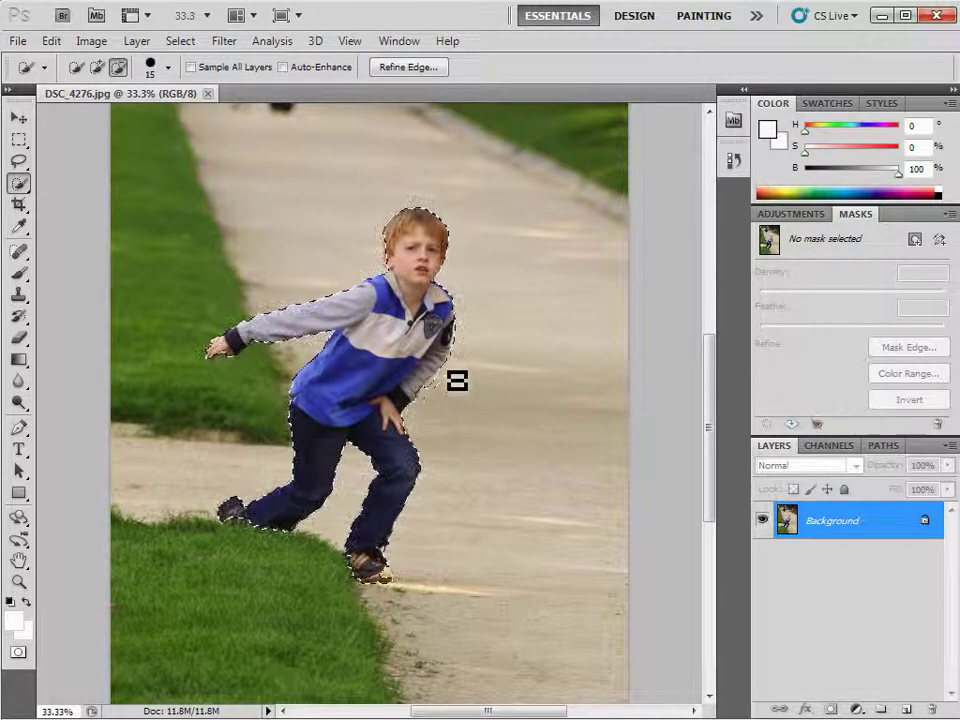
Step: Refine the selection edges at the hair and shoes, outputting to New Layer with Layer Mask
left_click(398, 70)
left_click_drag(390, 240, 451, 263)
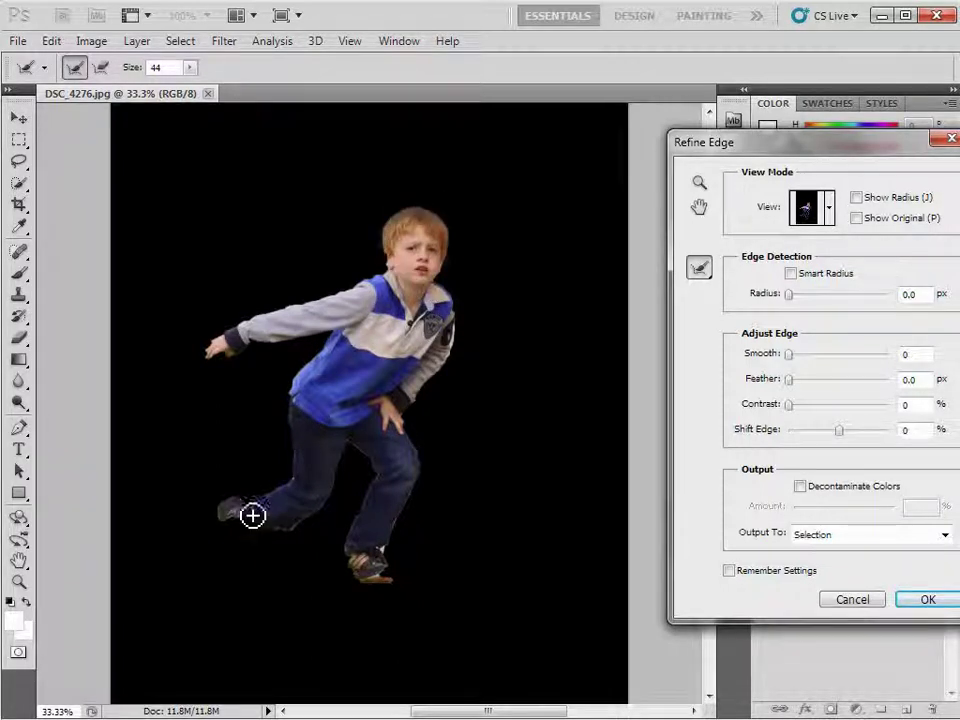
mouse_move(236, 531)
left_mouse_down()
mouse_move(265, 526)
mouse_move(244, 521)
left_mouse_up()
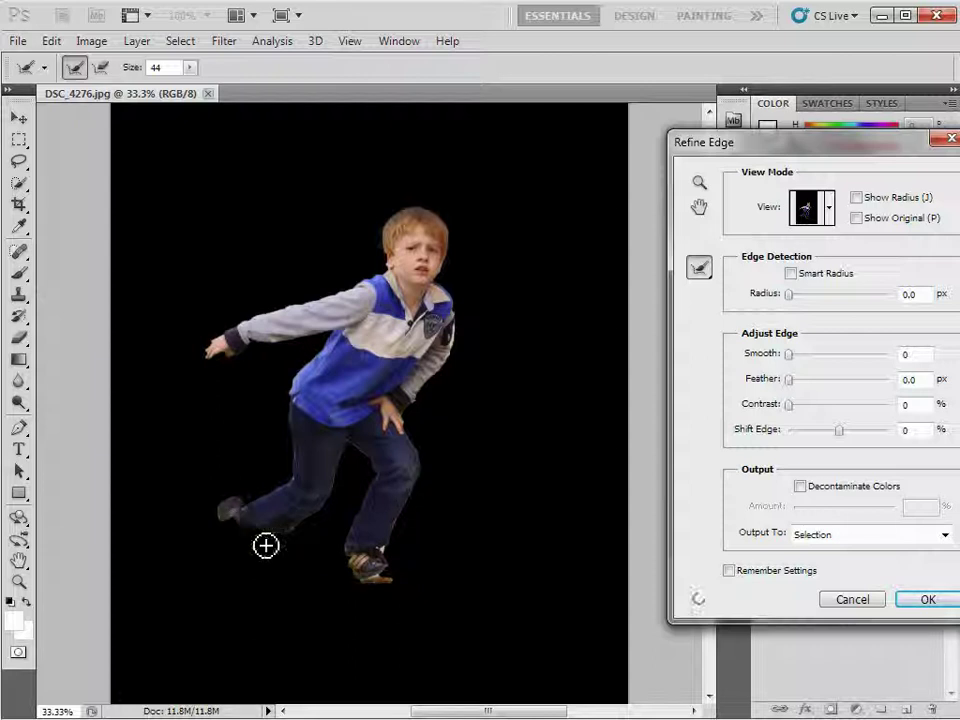
left_click_drag(378, 598, 358, 564)
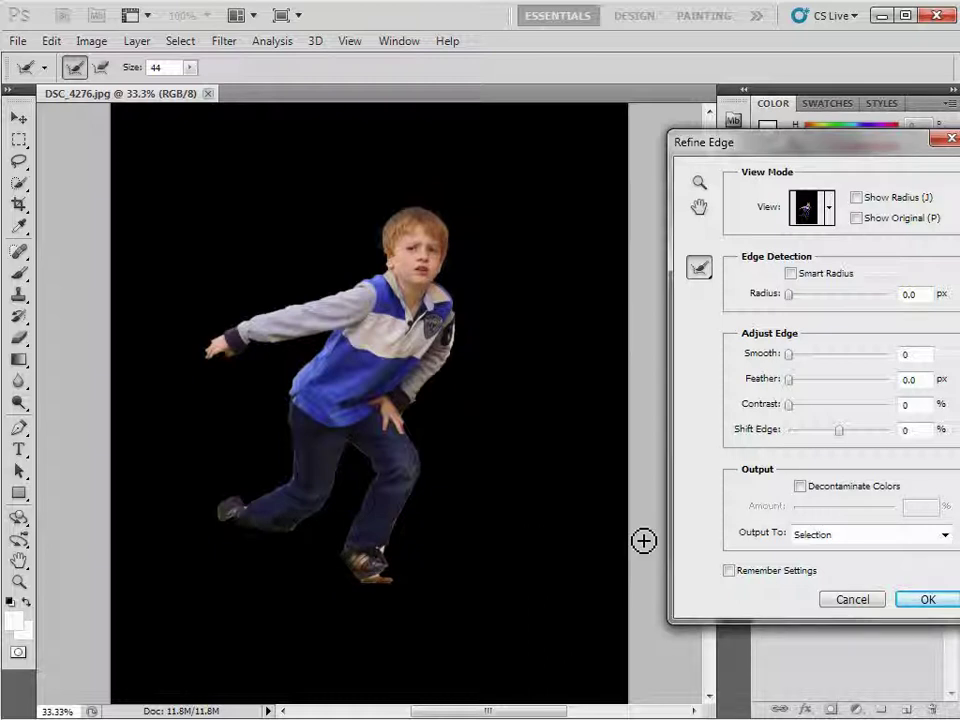
left_click(889, 536)
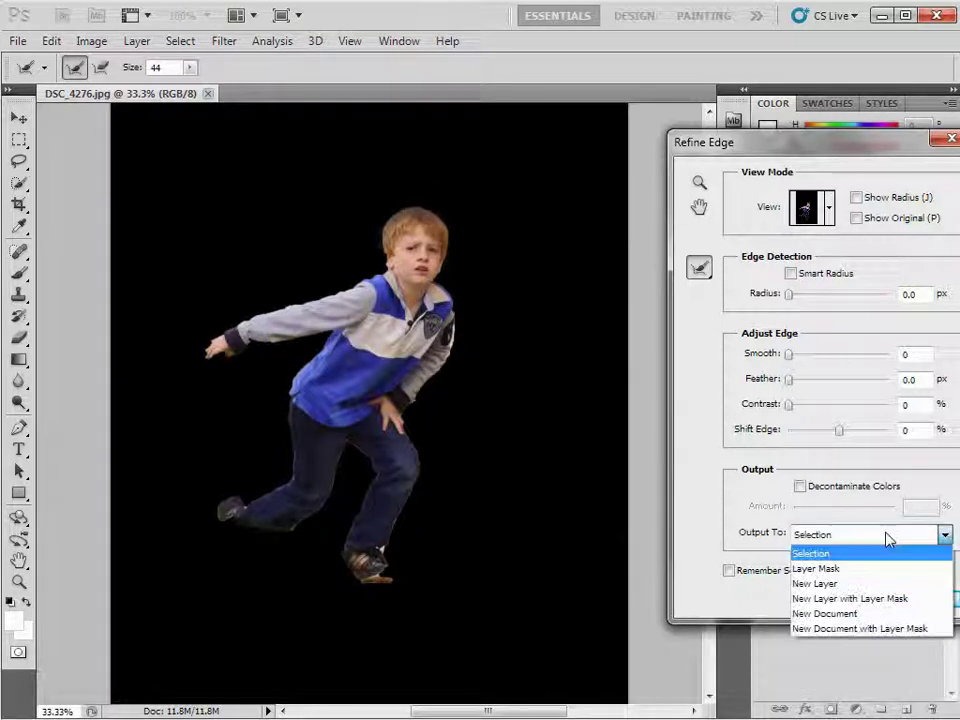
left_click(903, 598)
left_click(924, 600)
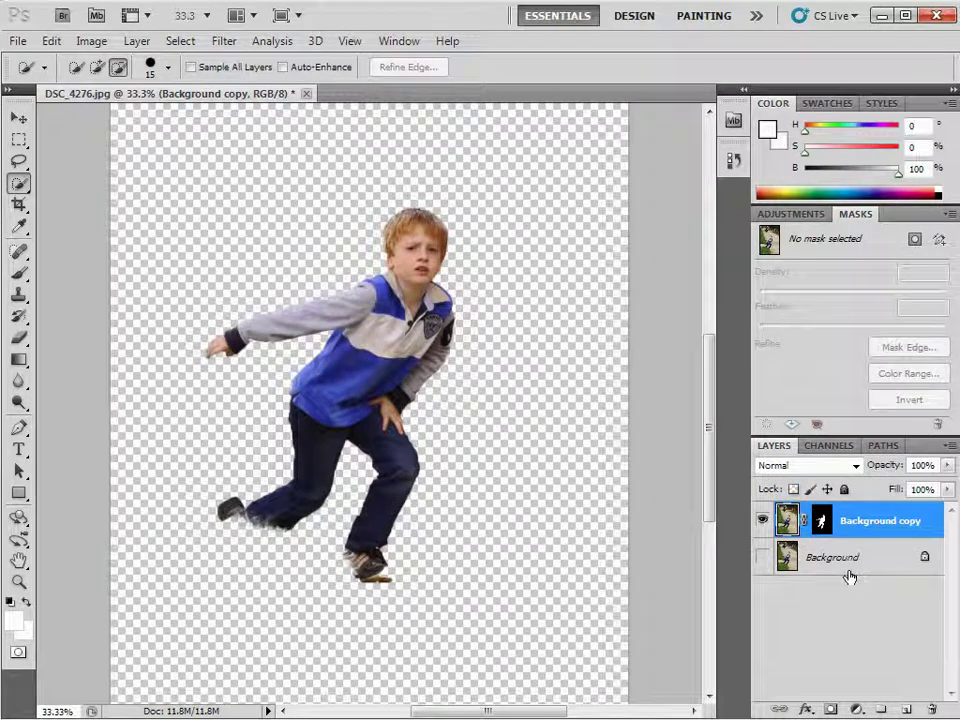
Step: Duplicate the cut-out layer as Background copy 2 and start Puppet Warp on it
right_click(798, 522)
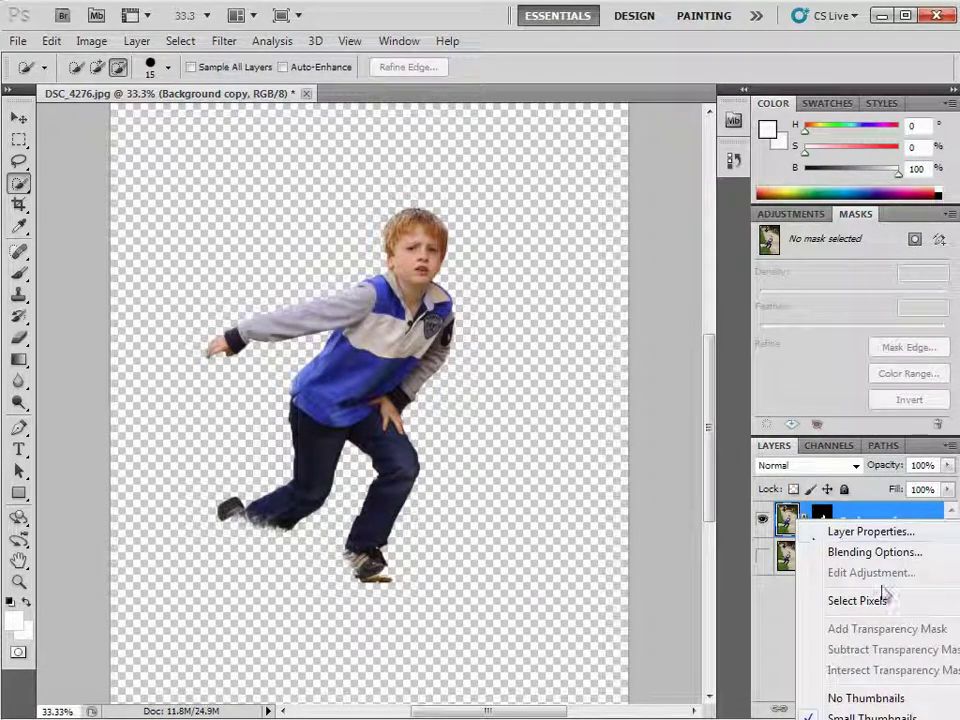
key("Escape")
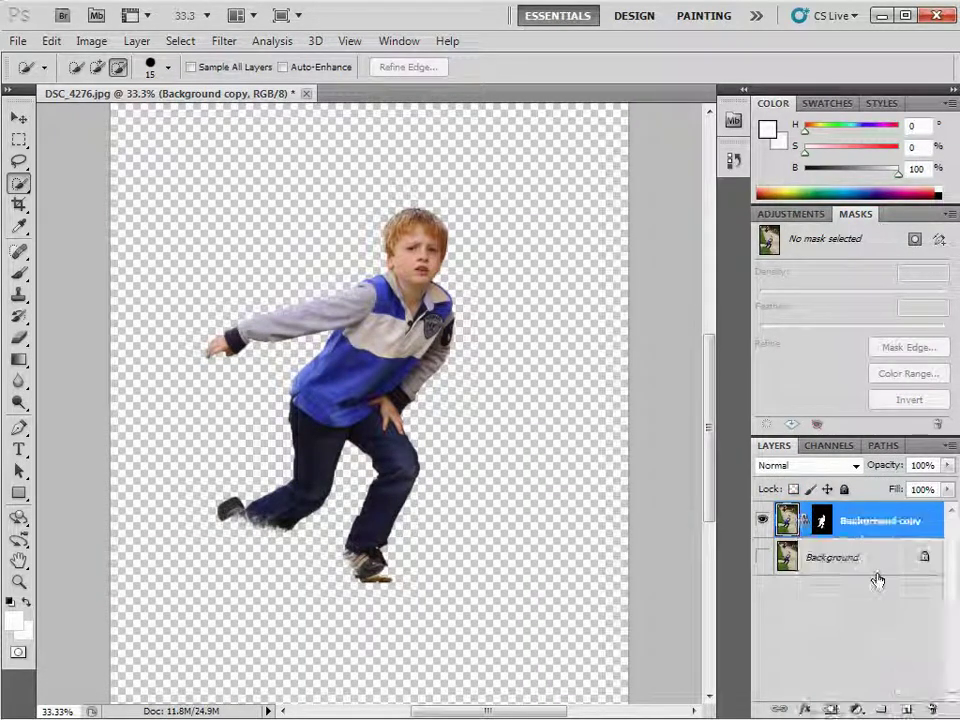
key("ctrl+j")
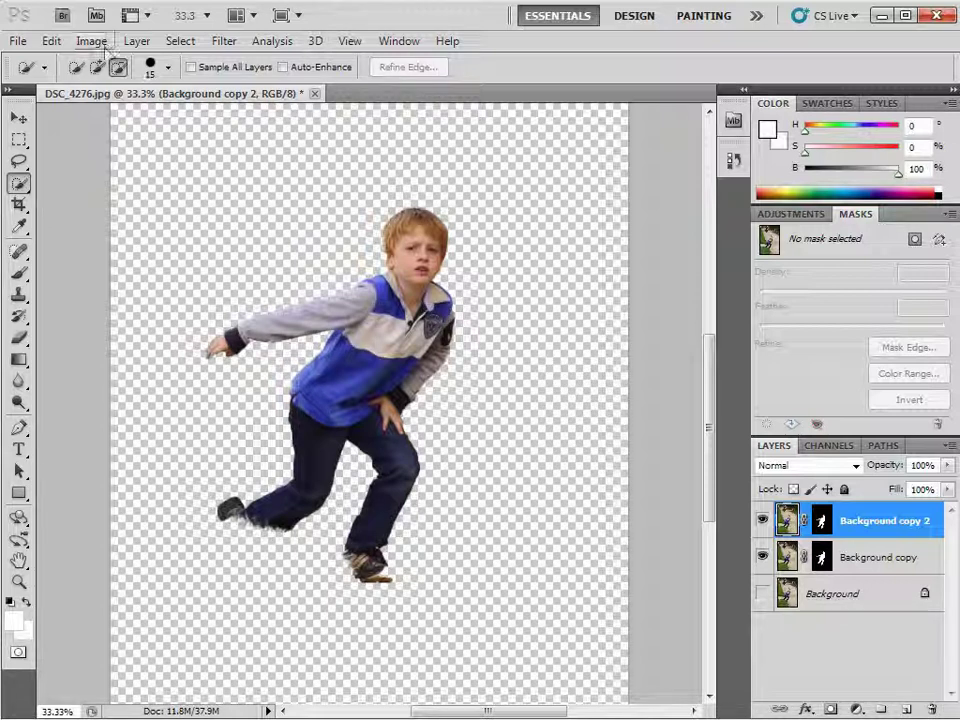
left_click(54, 43)
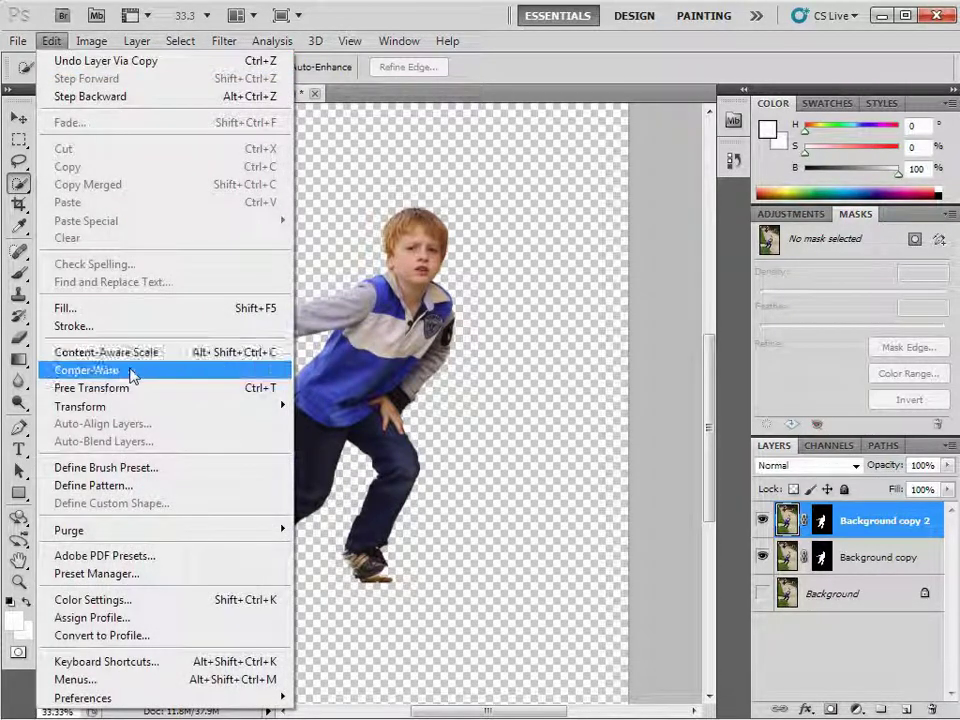
left_click(131, 372)
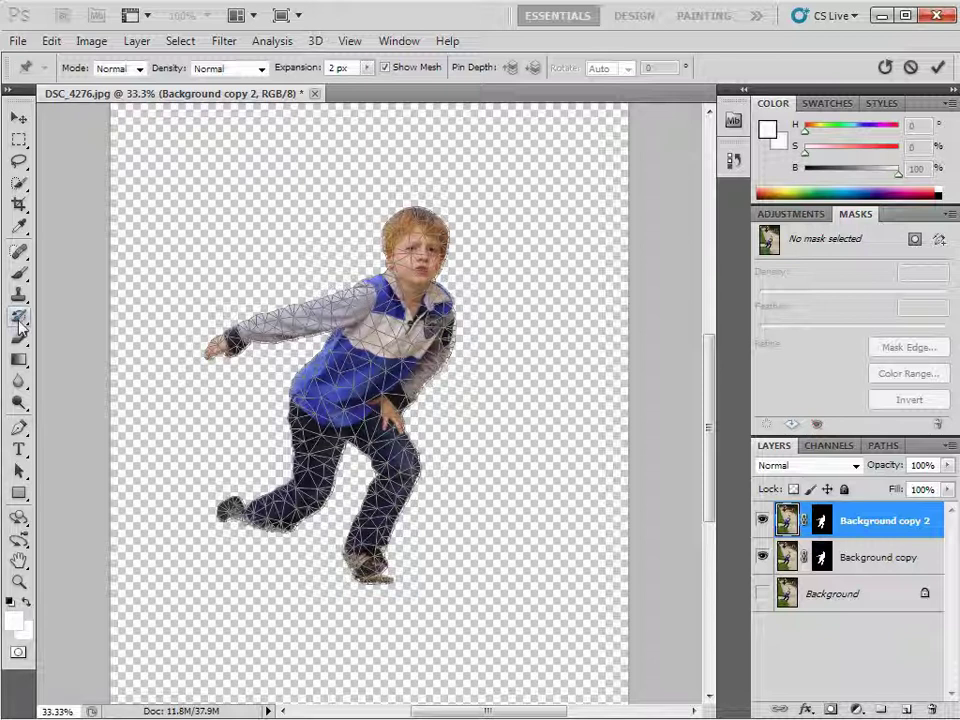
Step: Zoom to 50% and pin the boy's head, shoulder, elbow, wrist, waist, knee and shoes
key("ctrl+plus")
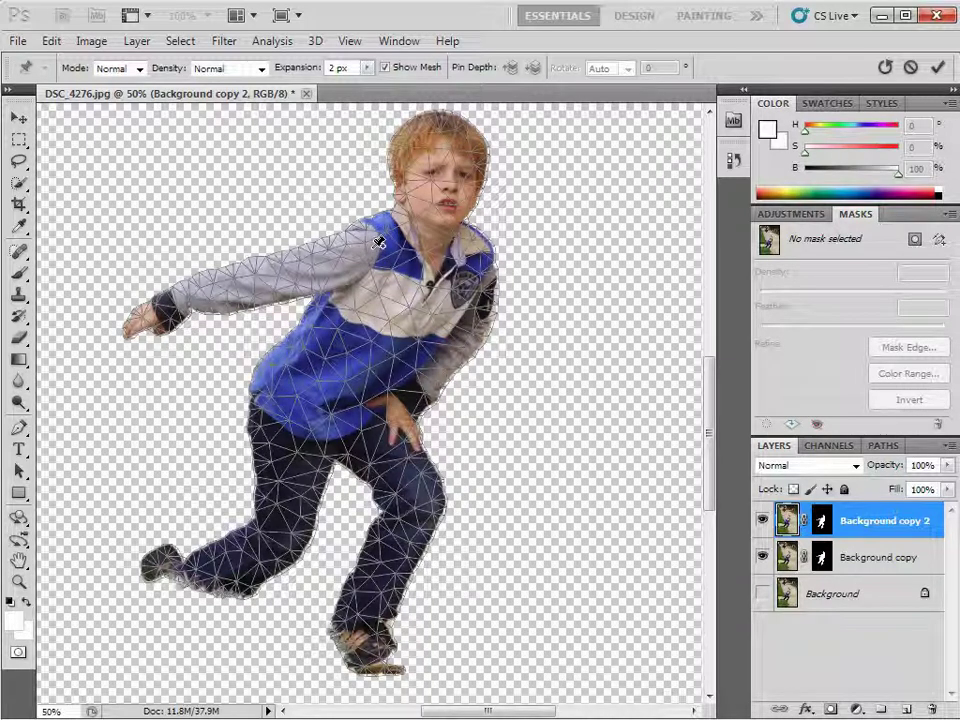
left_click(372, 244)
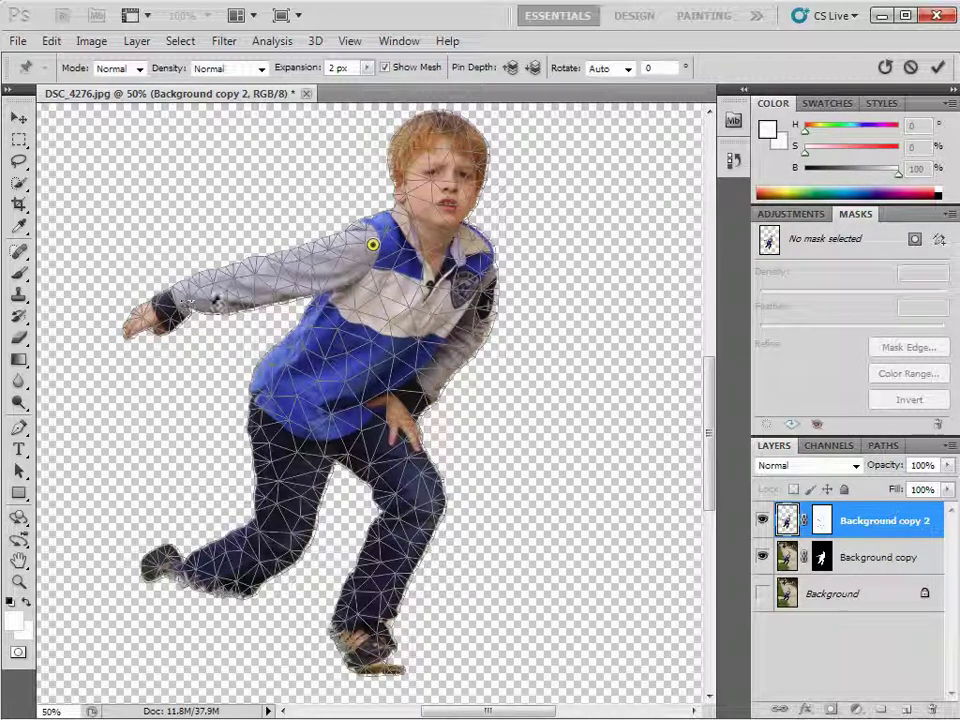
left_click(183, 292)
left_click(271, 394)
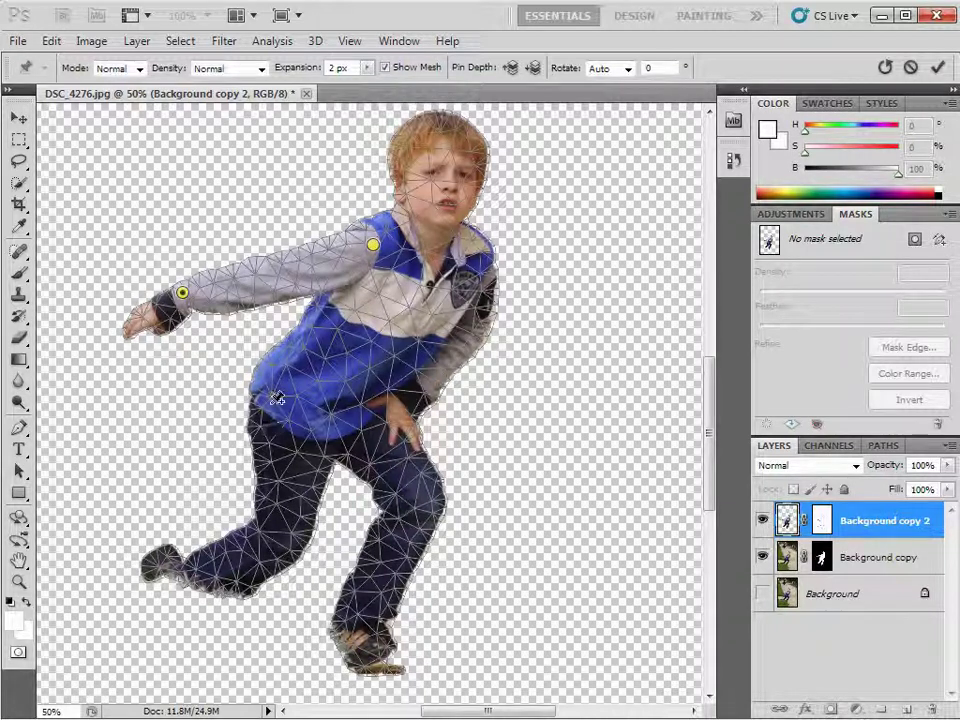
left_click(173, 565)
left_click(241, 577)
left_click(363, 628)
left_click(423, 494)
left_click(385, 416)
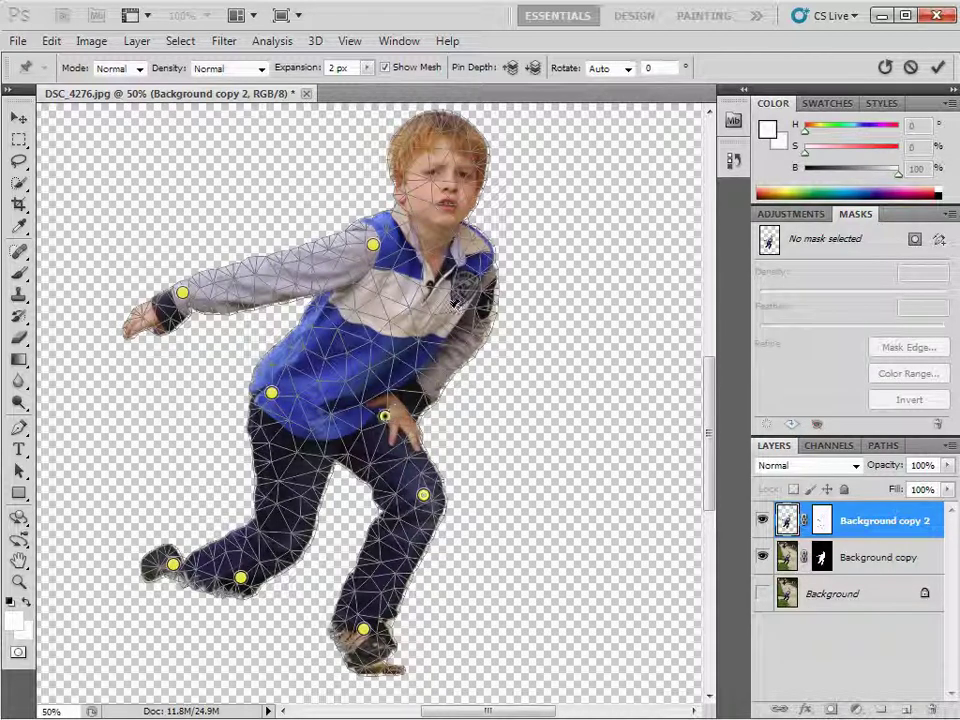
left_click(482, 321)
left_click(481, 249)
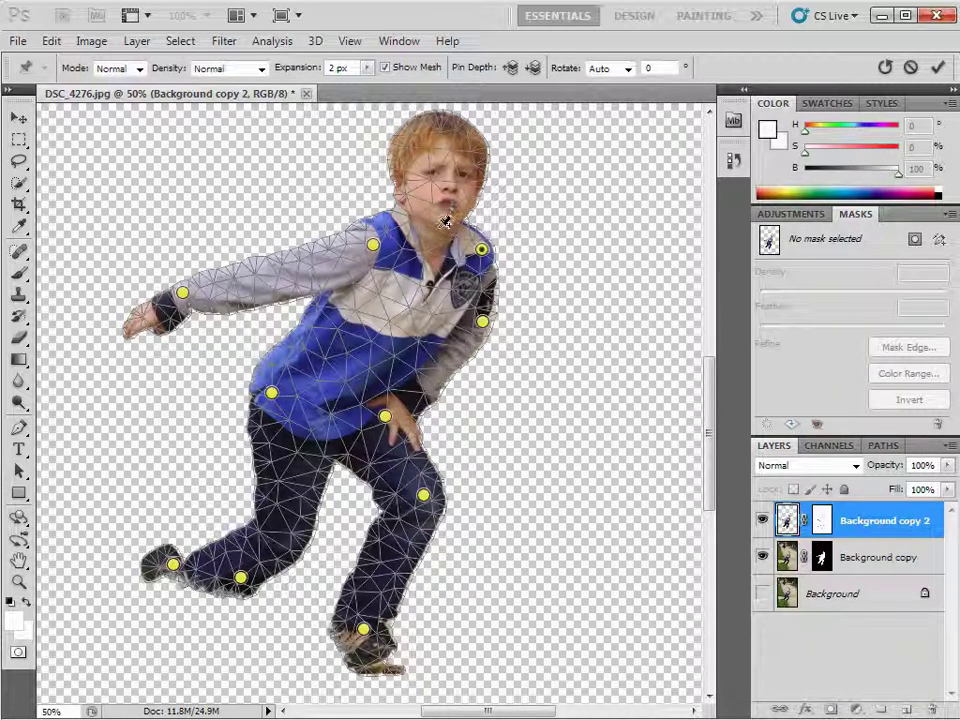
left_click(450, 136)
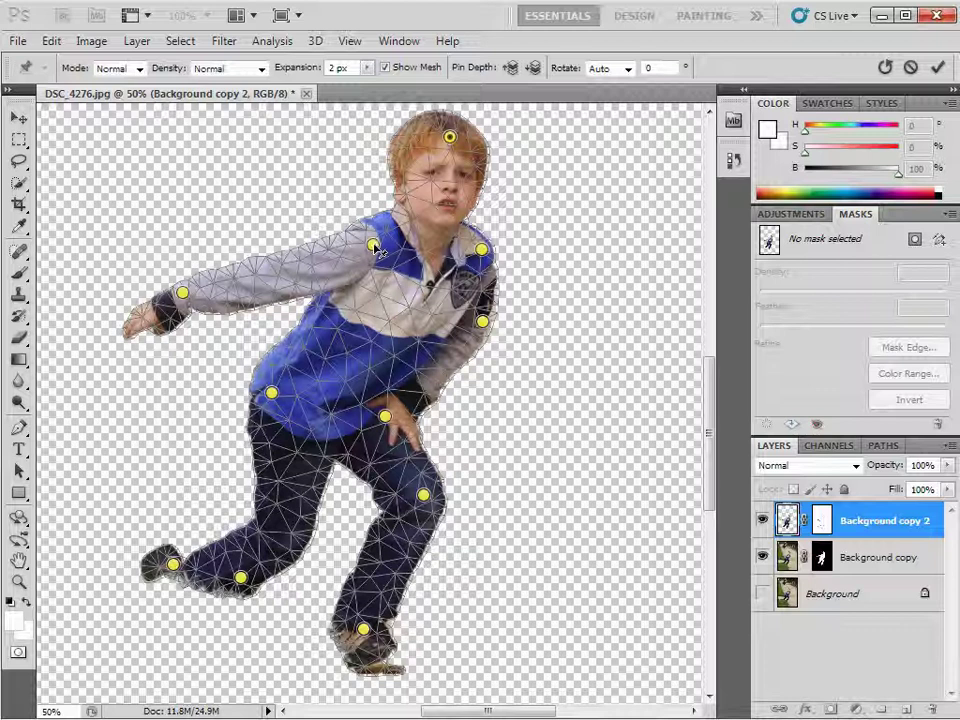
Step: Drag the shoulder and wrist pins to bend the forearm inward, then commit the warp
left_click_drag(372, 246, 358, 220)
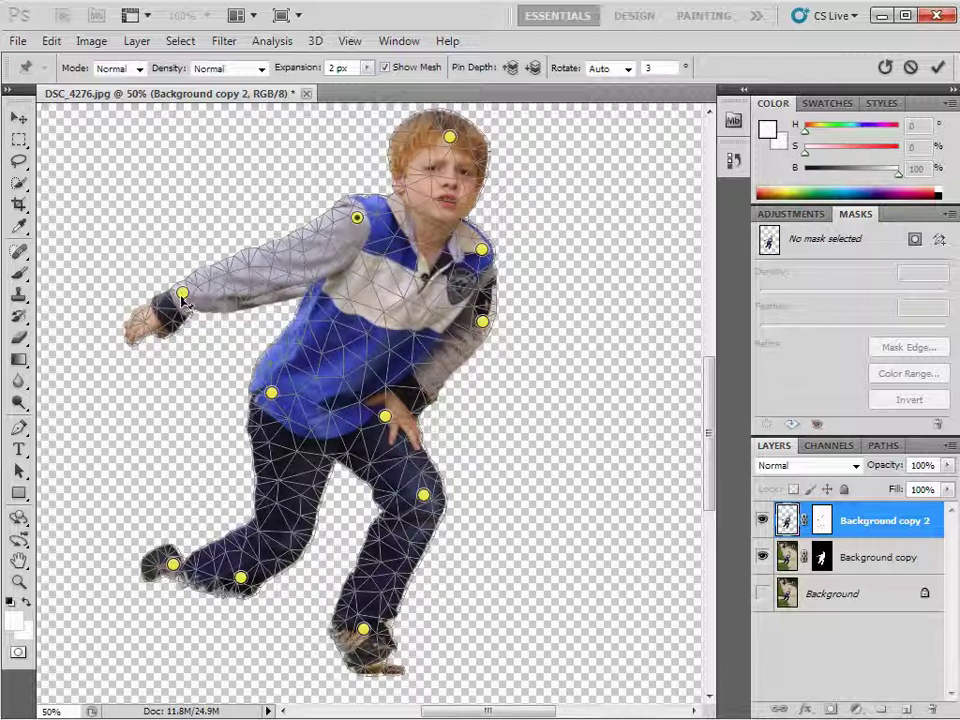
mouse_move(184, 293)
left_mouse_down()
mouse_move(216, 317)
mouse_move(226, 312)
mouse_move(218, 299)
mouse_move(228, 308)
mouse_move(223, 316)
mouse_move(214, 307)
left_mouse_up()
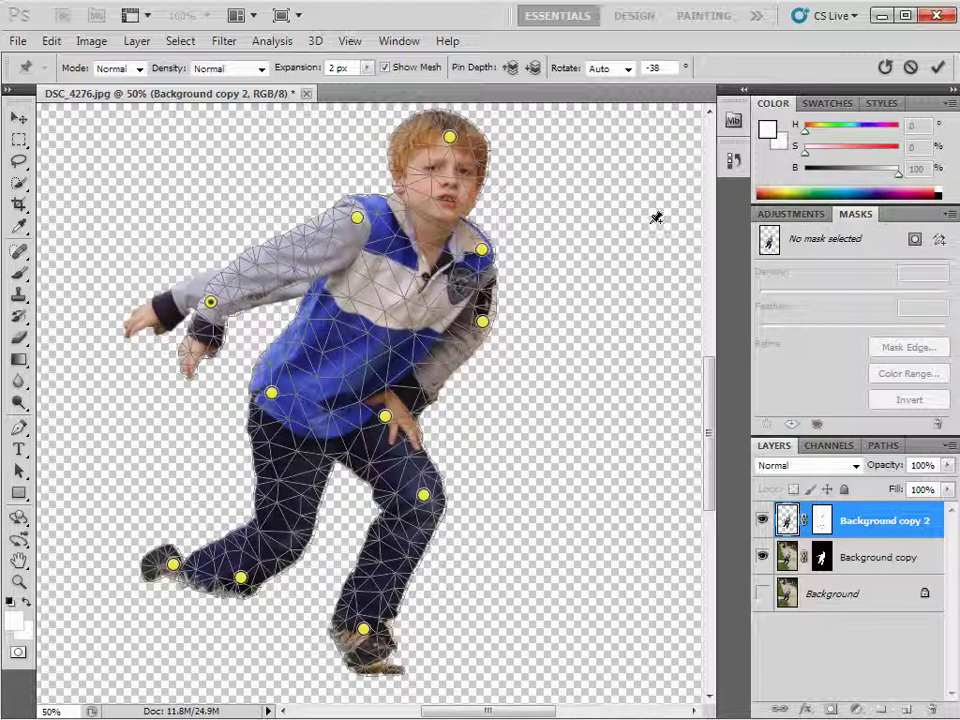
left_click(937, 67)
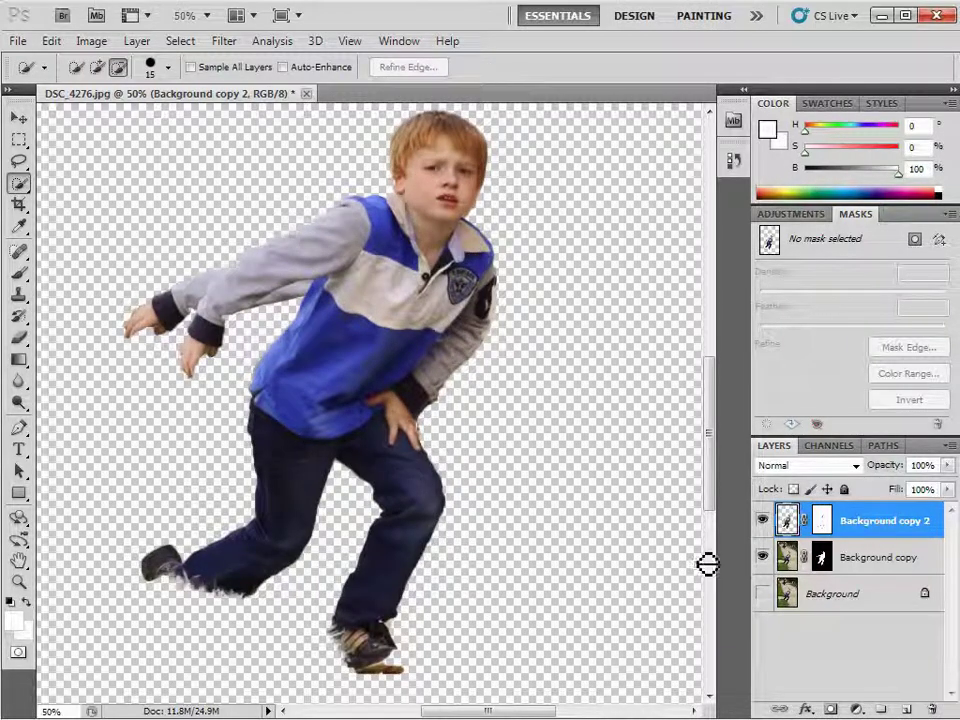
Step: Compare the arm poses by toggling layers, then show only the original Background photo
left_click(763, 557)
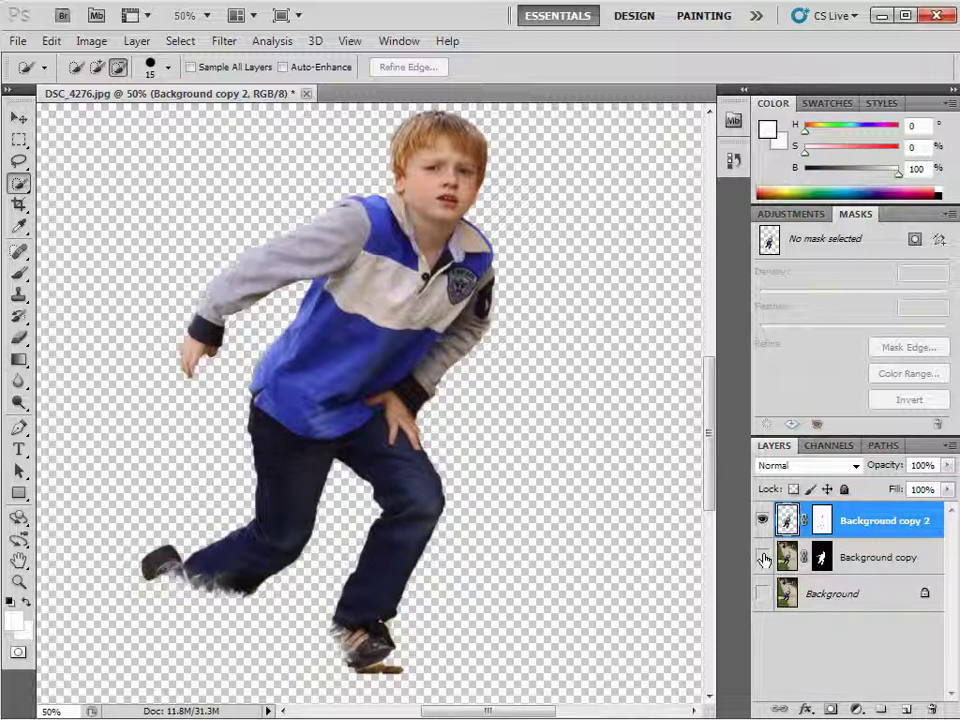
left_click(763, 557)
left_click(763, 520)
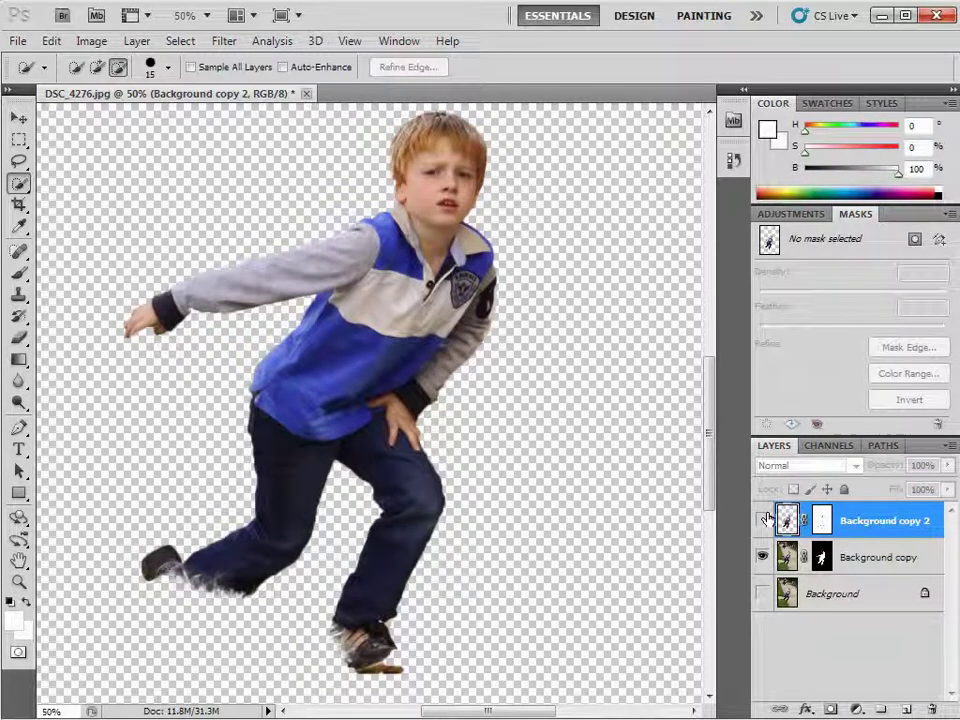
left_click(763, 520)
left_click(763, 557)
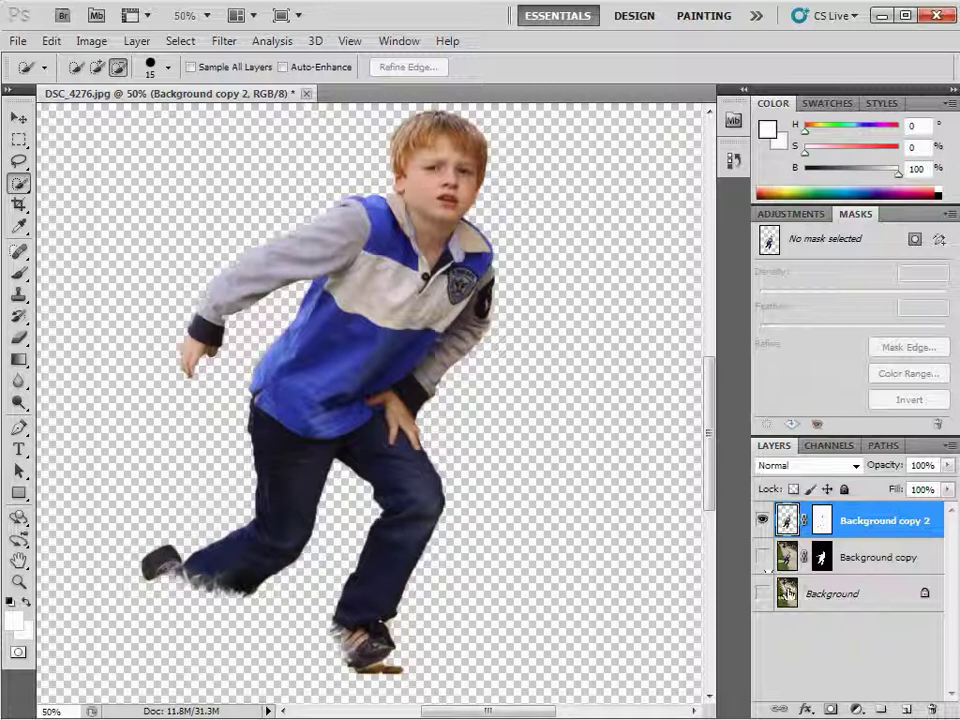
left_click(763, 594)
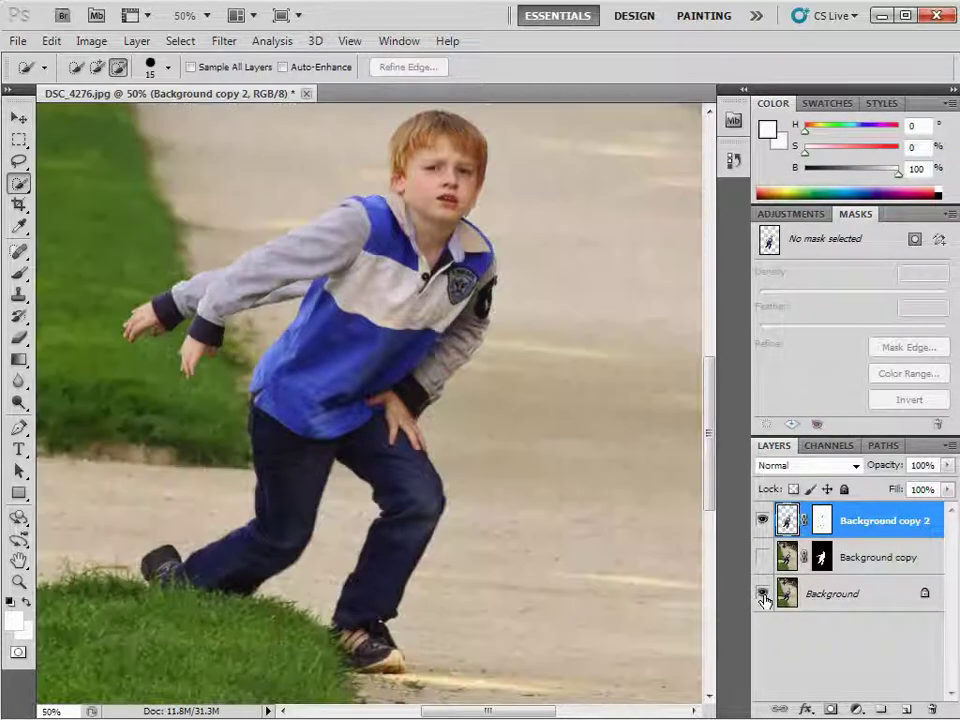
left_click(763, 520)
Step: Load the boy's outline from the layer mask and expand the selection by 20 px
left_click(822, 560, "ctrl")
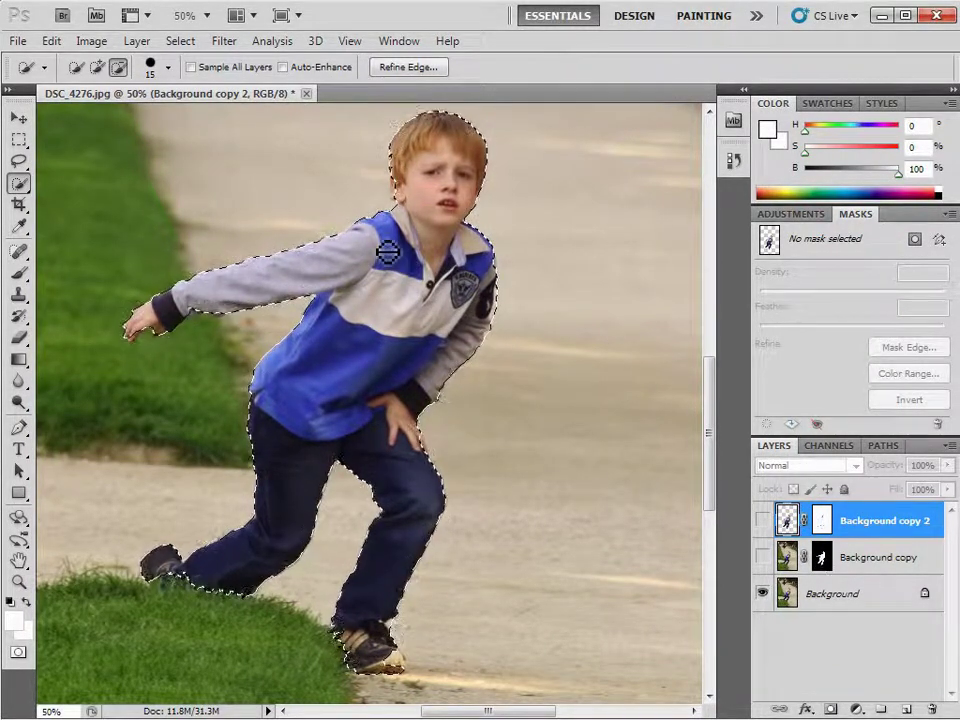
left_click(178, 42)
mouse_move(255, 246)
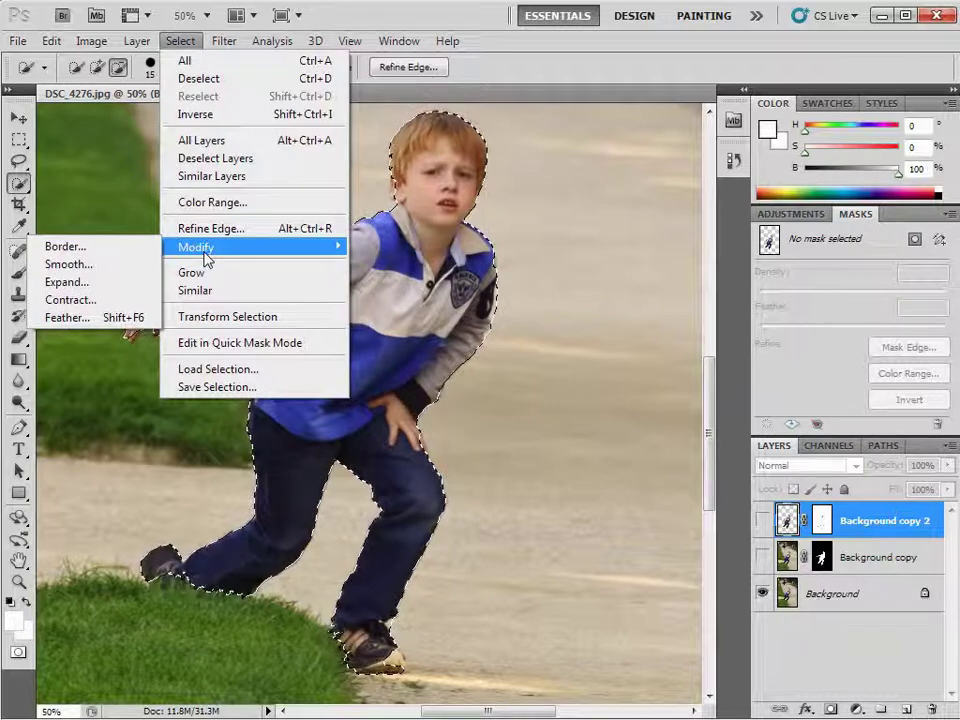
left_click(111, 283)
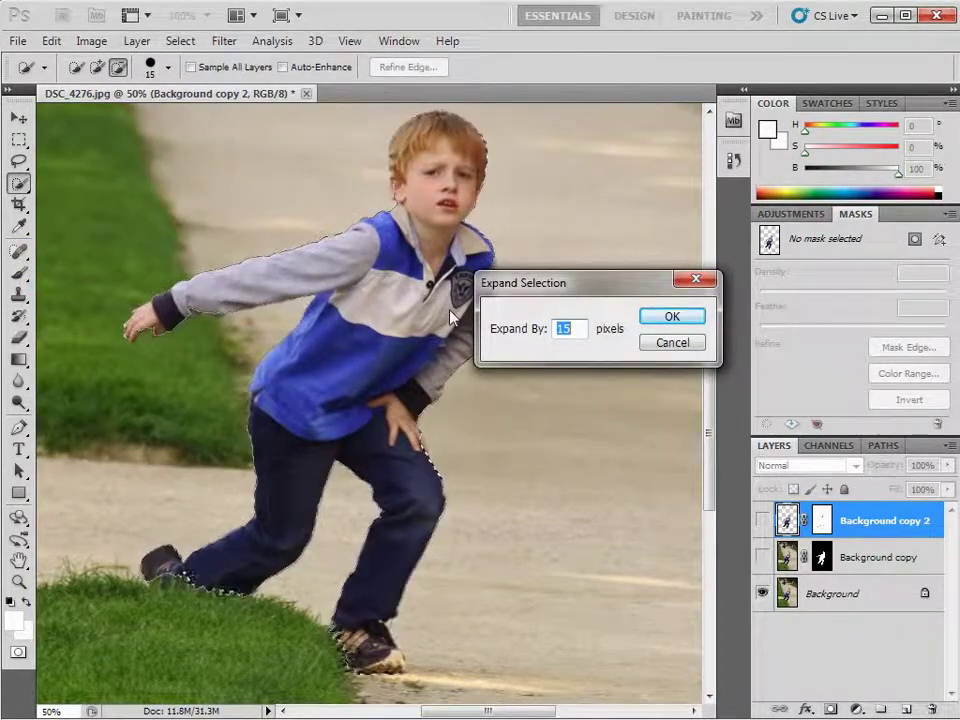
type("20")
key("Return")
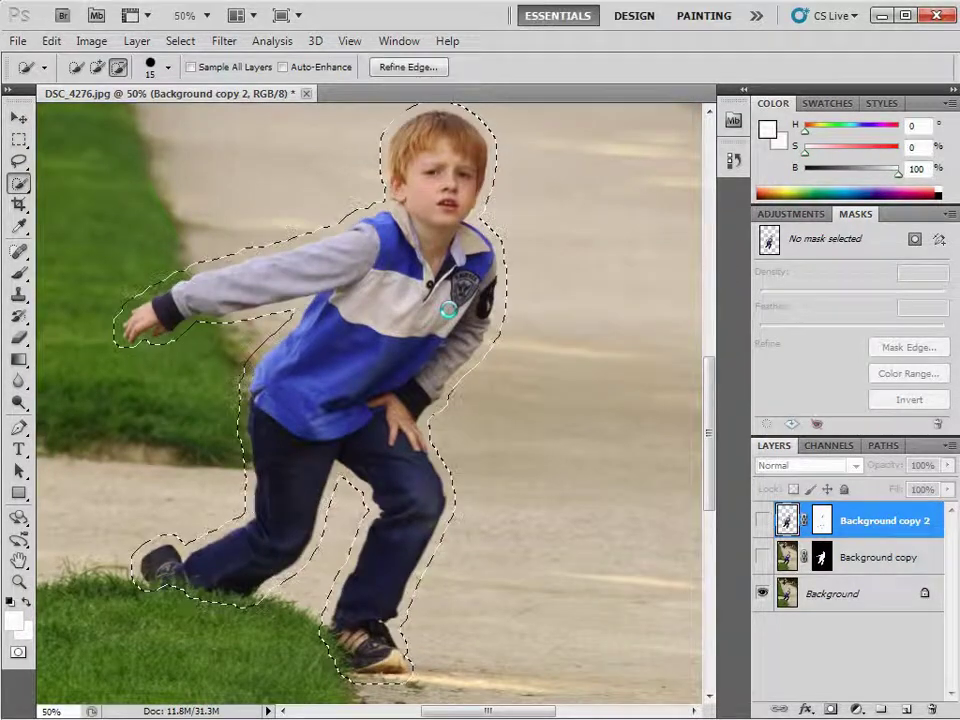
Step: Content-aware fill the selection on the Background layer, then deselect
key("shift+BackSpace")
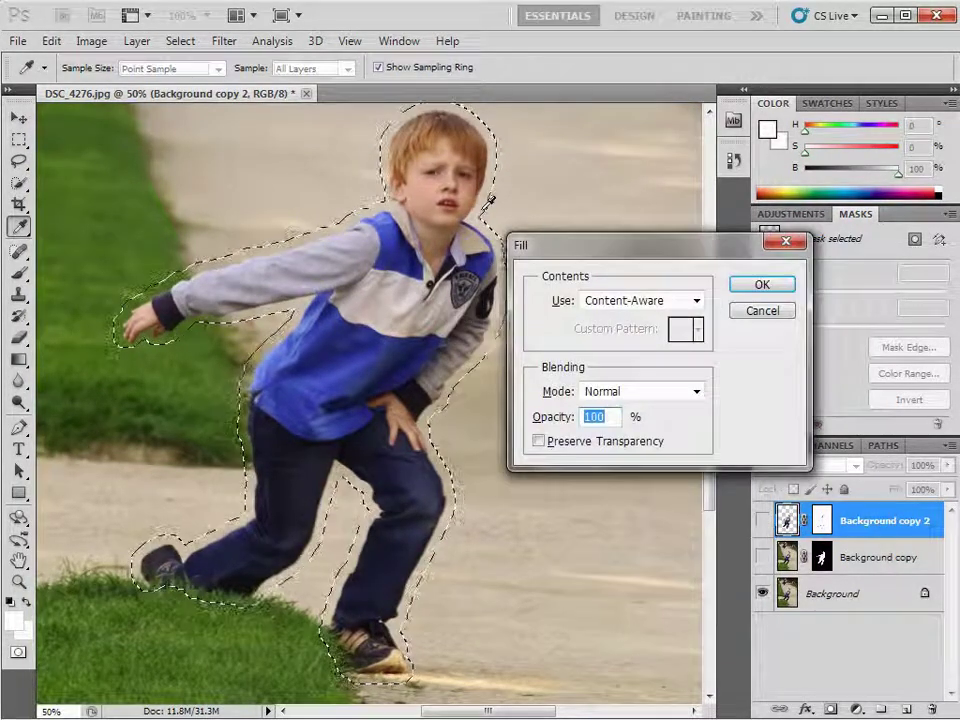
left_click(845, 608)
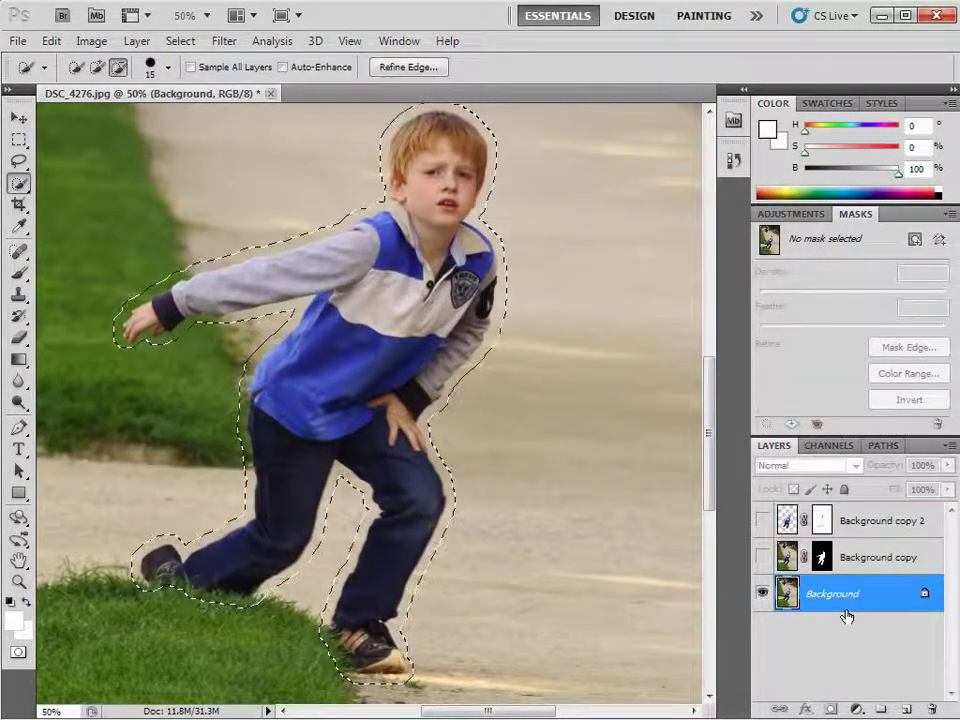
key("shift+BackSpace")
left_click(777, 290)
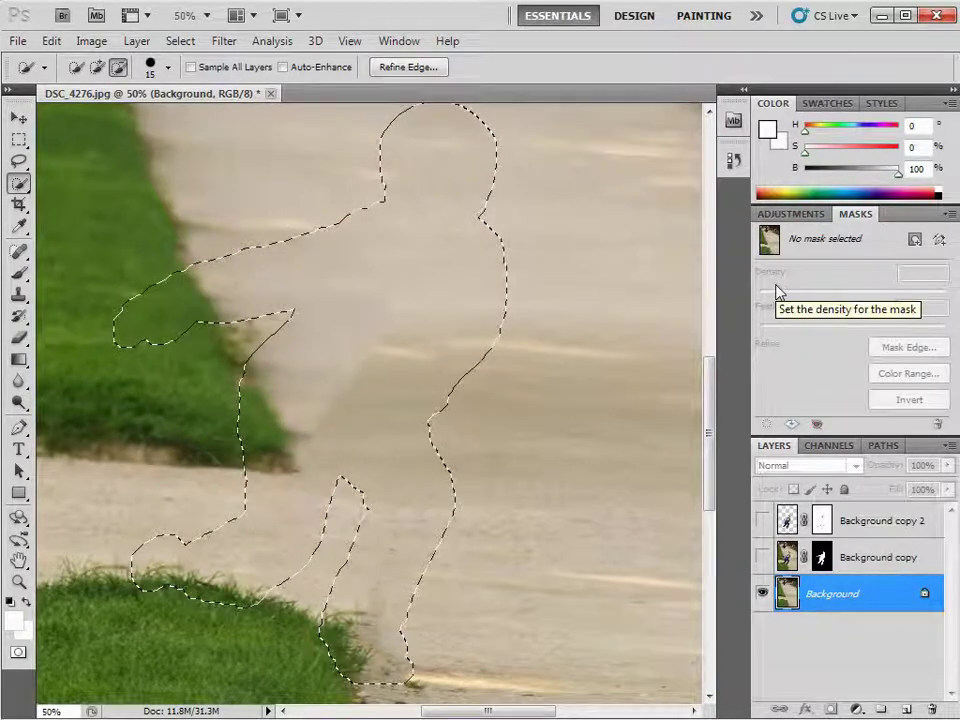
key("ctrl+d")
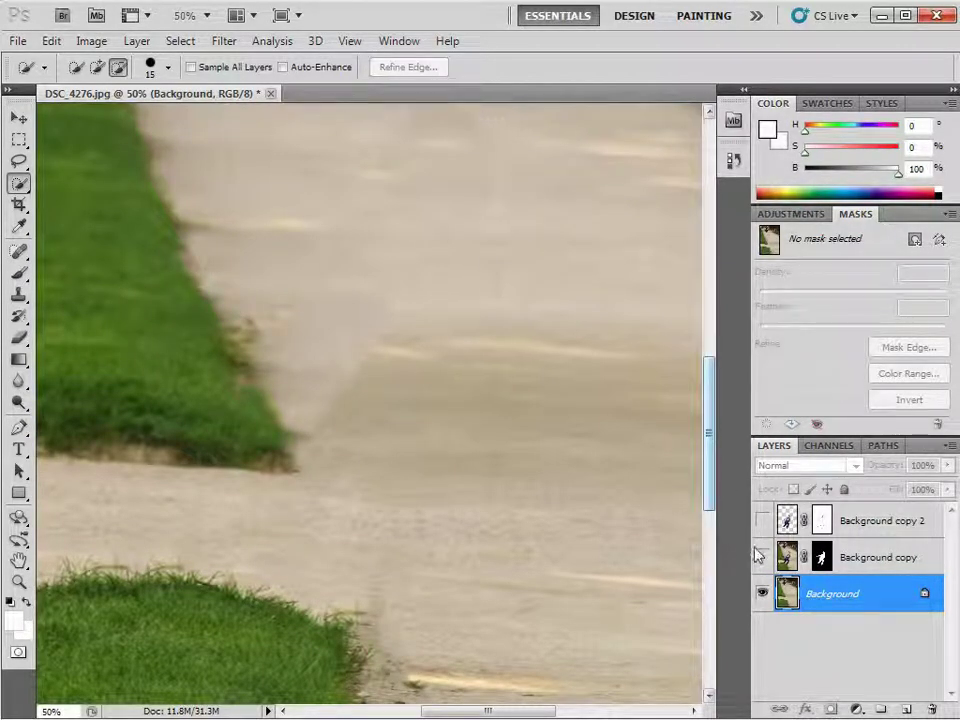
Step: Compare poses by toggling layers, zoom out to the full photo, and keep Background copy 2 visible
left_click(763, 557)
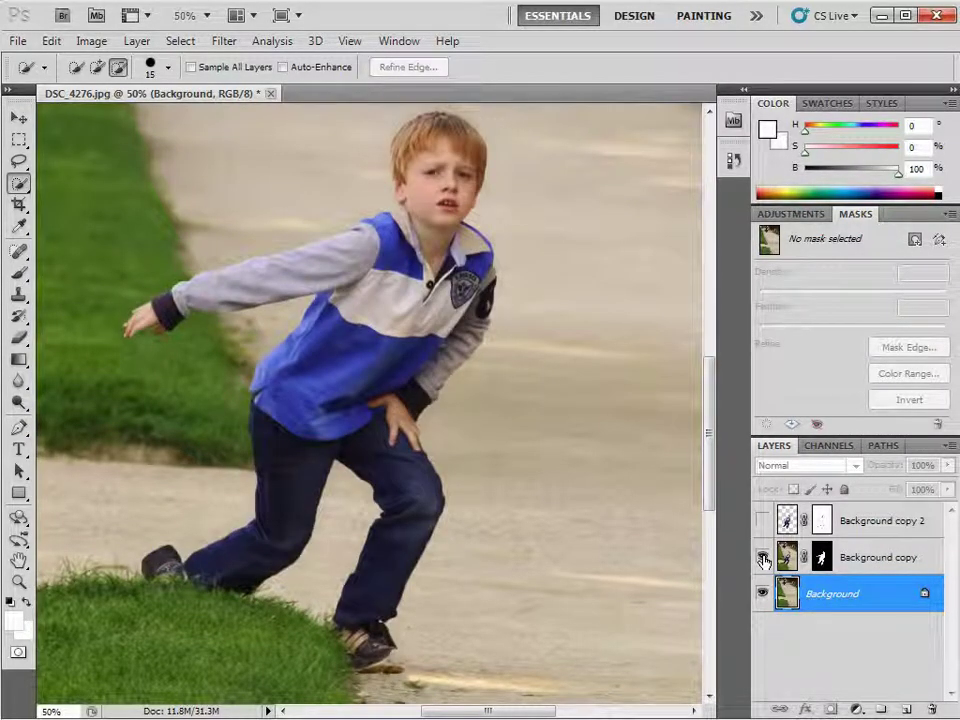
left_click(763, 557)
left_click(762, 521)
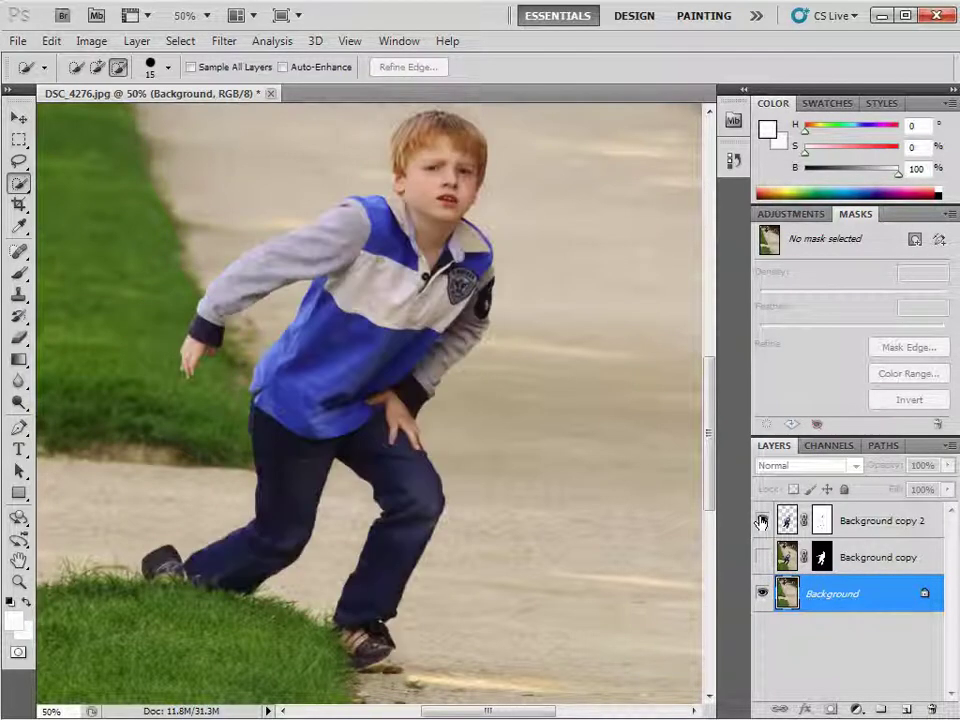
key("ctrl+minus")
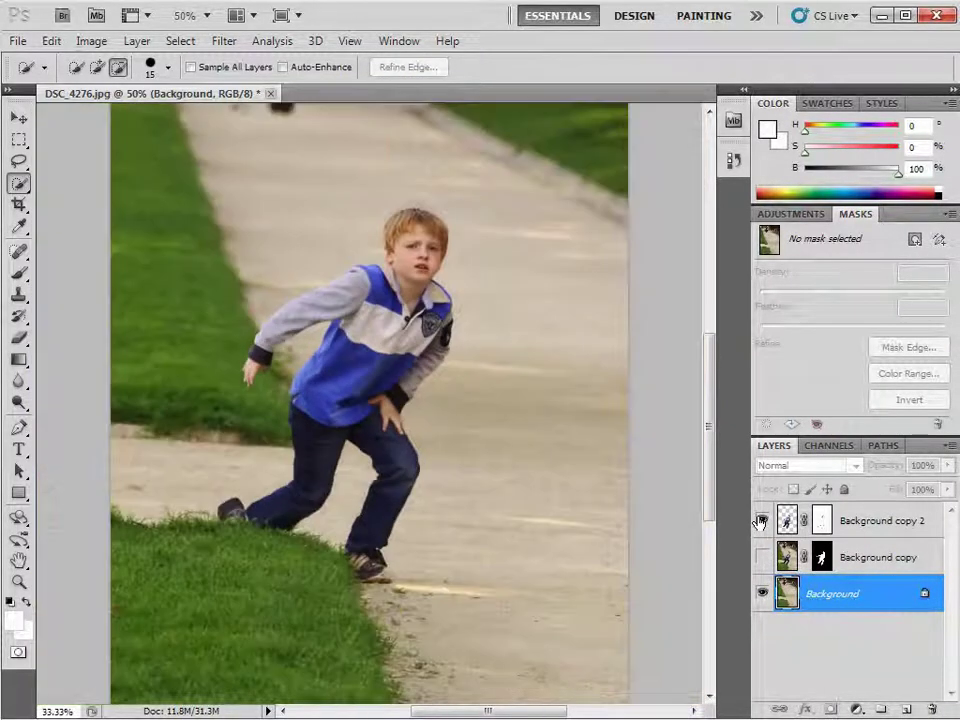
key("ctrl+minus")
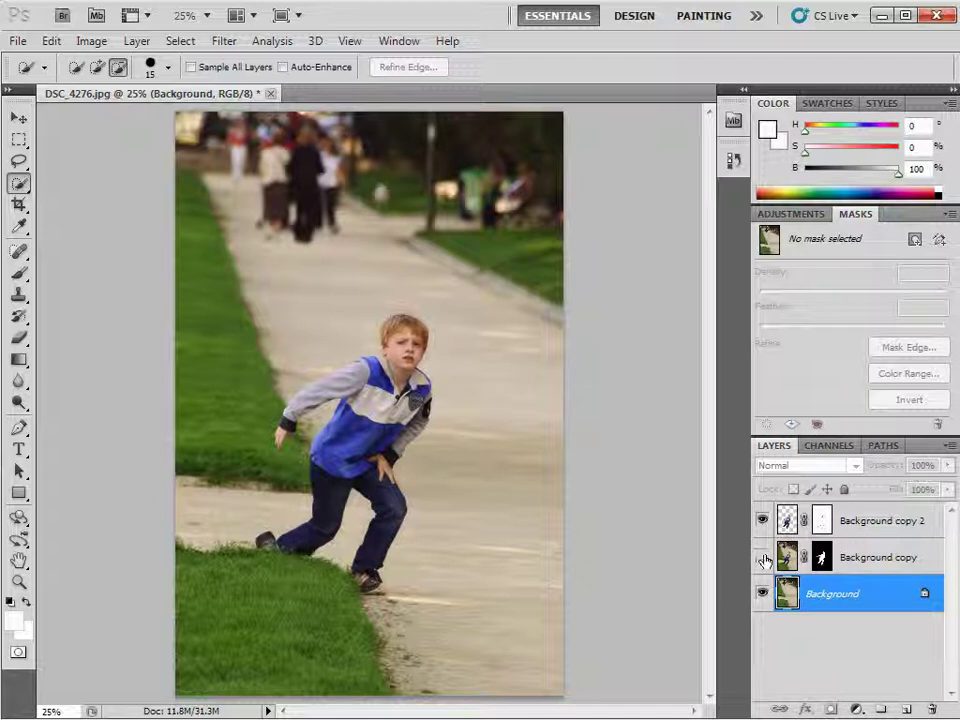
left_click(762, 524)
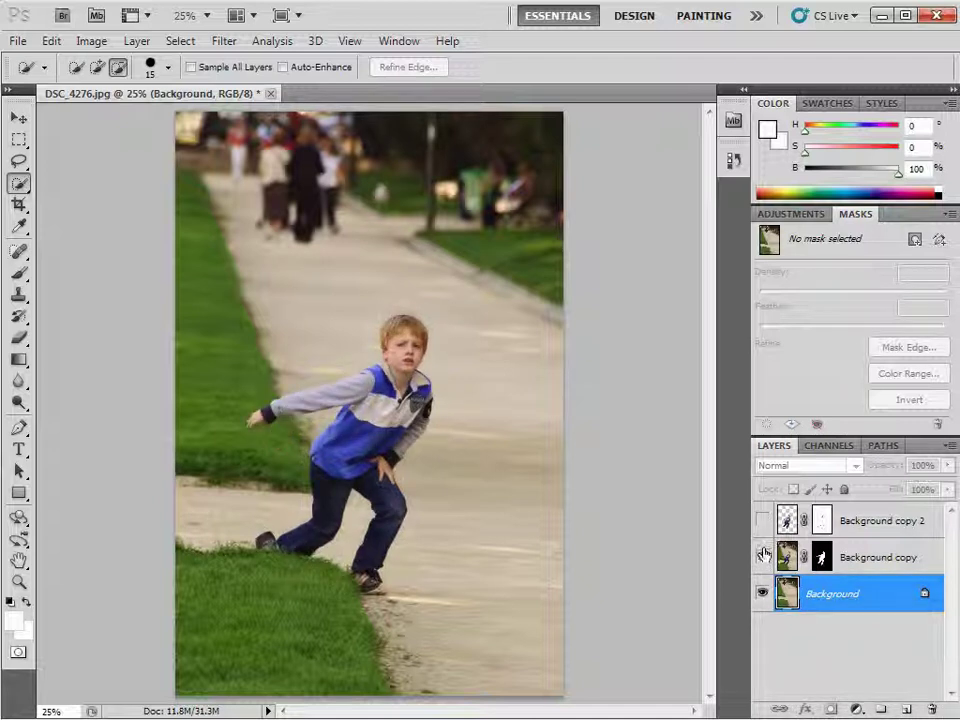
left_click(762, 520)
left_click(763, 557)
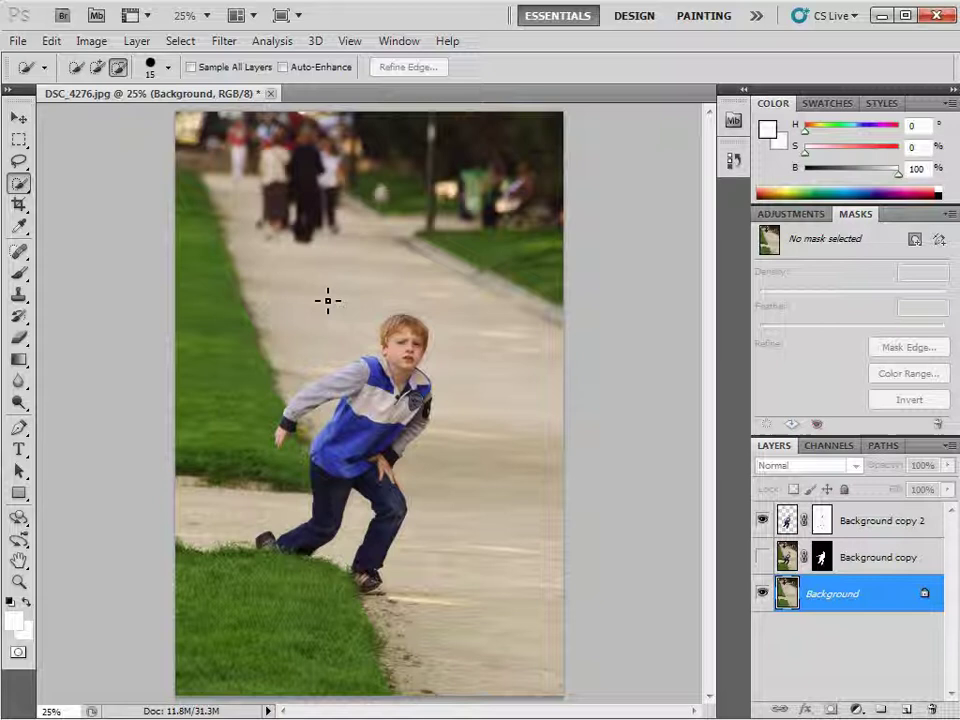
Step: Close DSC_4276.jpg, discarding its unsaved changes
left_click(224, 41)
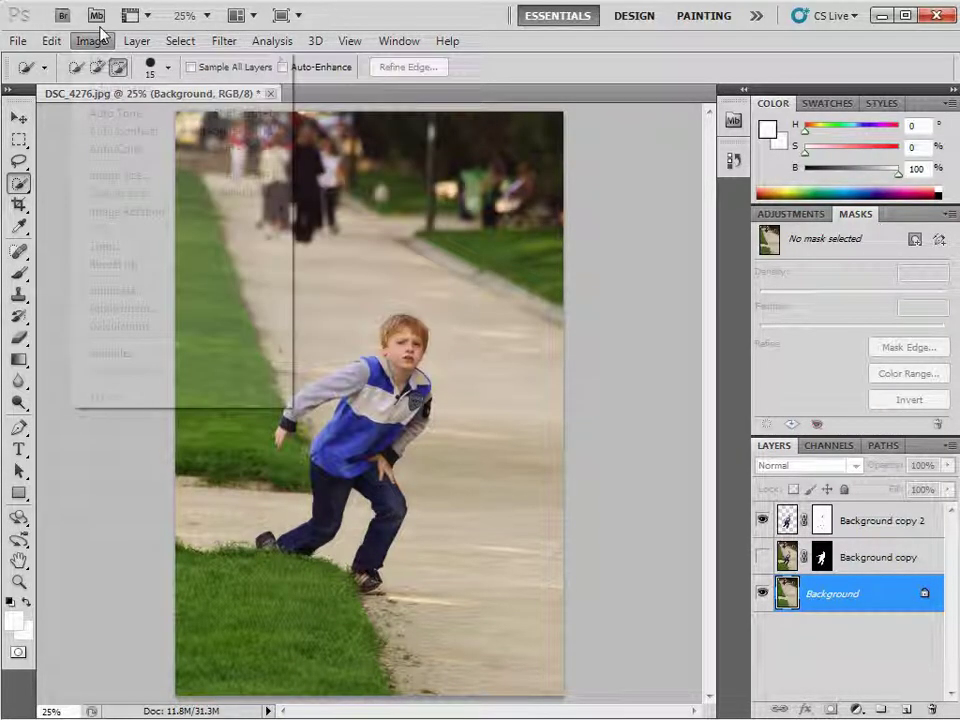
left_click(364, 17)
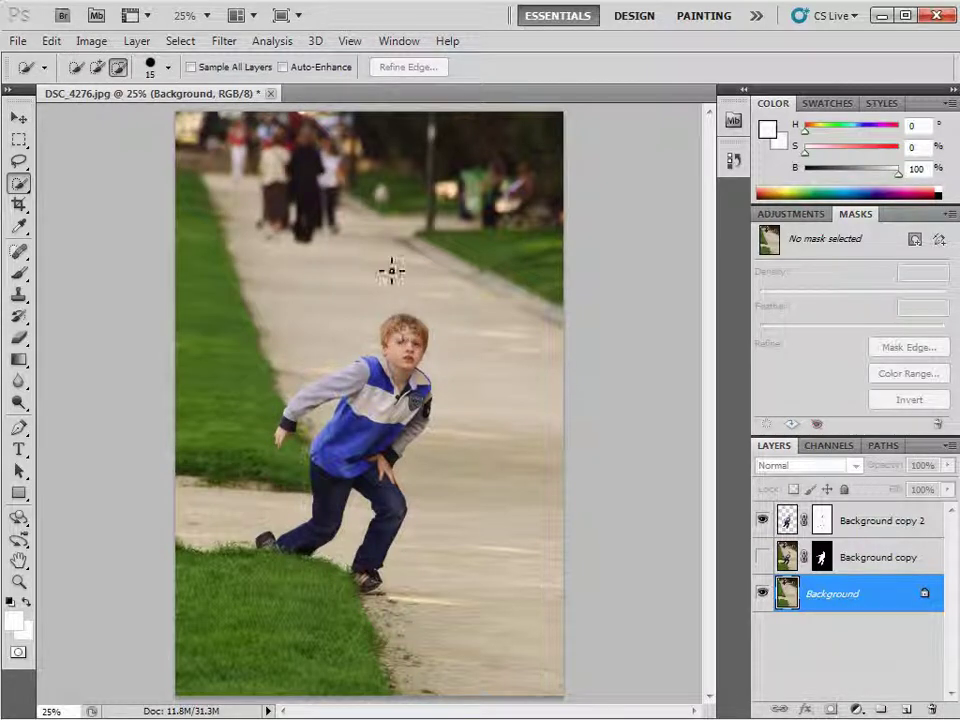
left_click(270, 94)
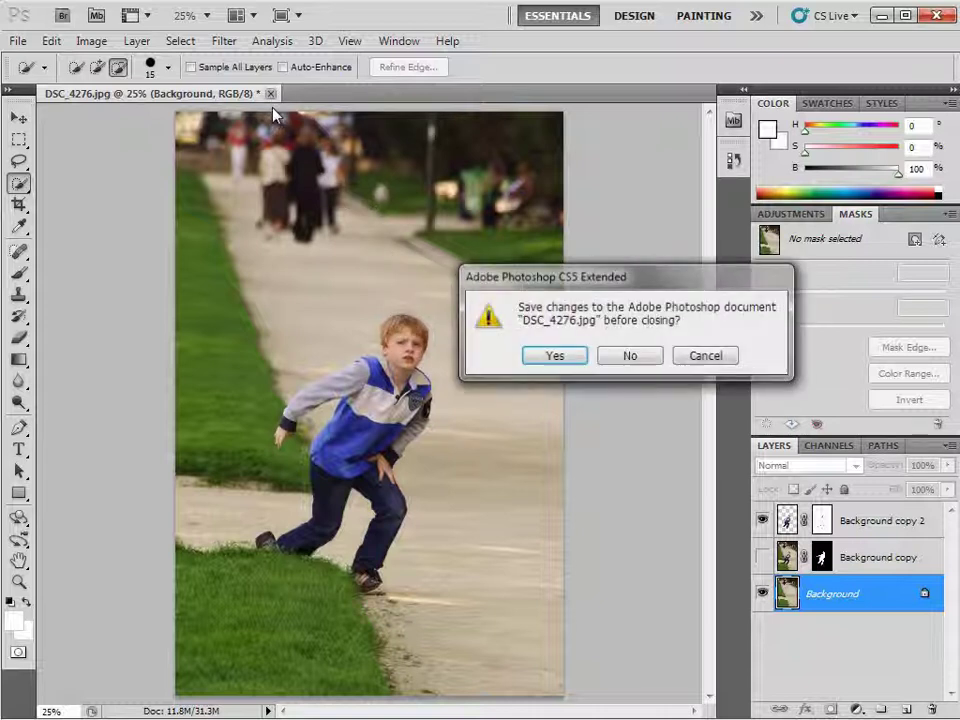
left_click(624, 356)
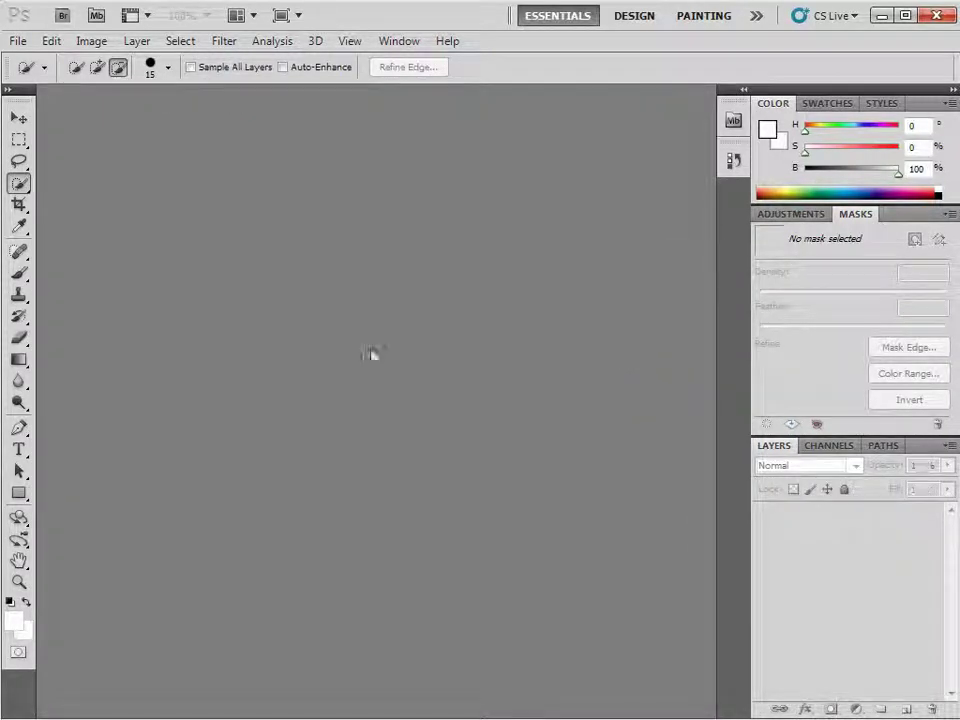
left_click(18, 40)
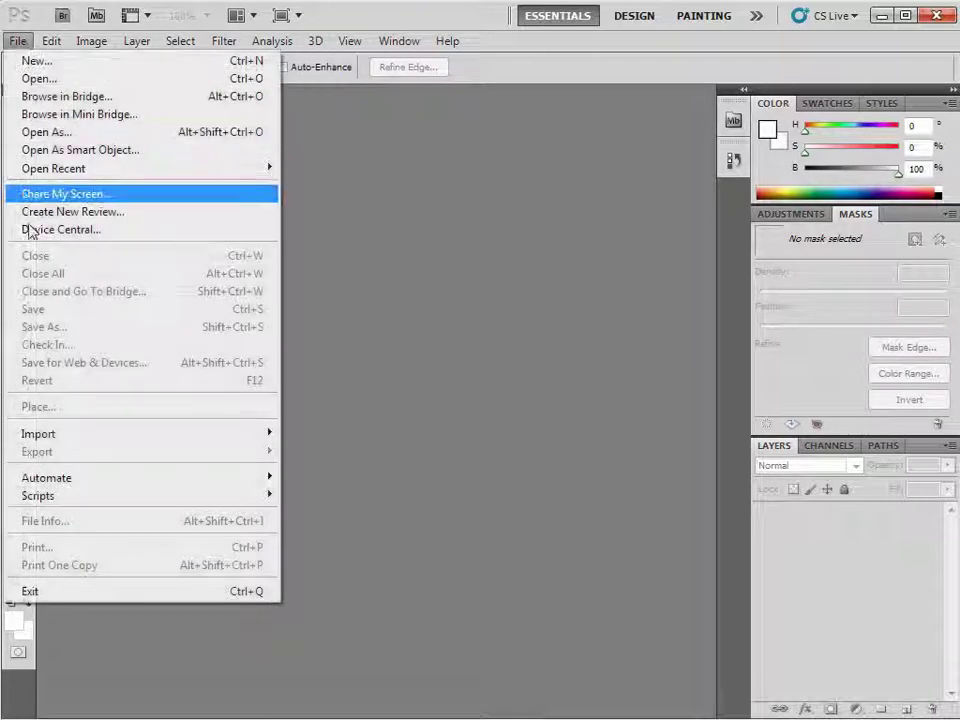
mouse_move(47, 477)
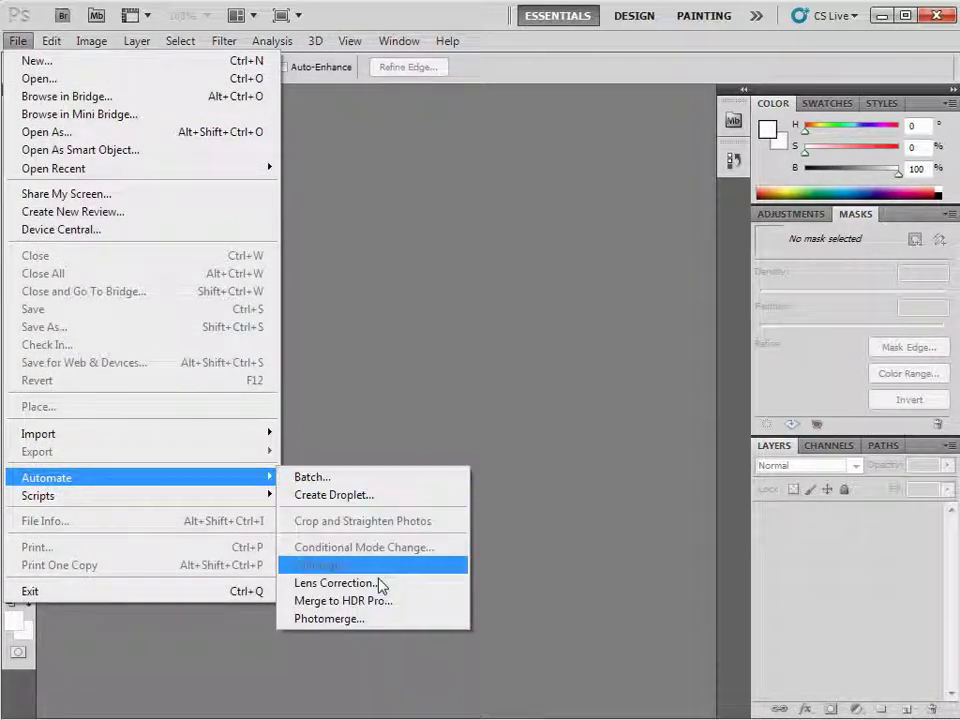
Step: Merge P1020769, P1020770 and P1020771.JPG in Merge to HDR Pro with auto-align on
left_click(375, 600)
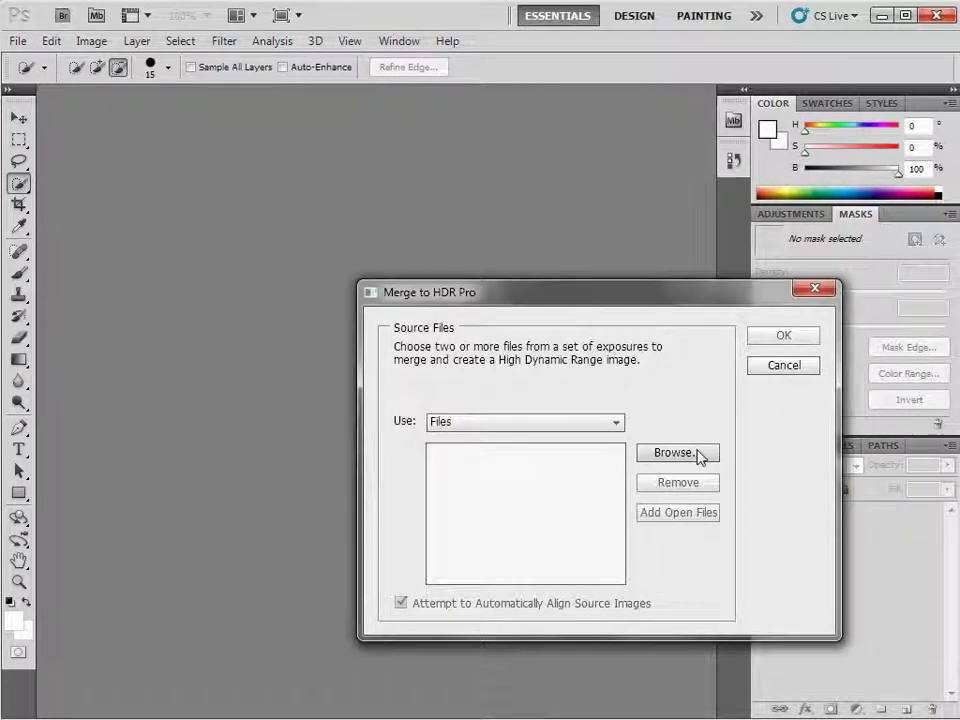
left_click(699, 454)
left_click(480, 240)
left_click(668, 260, "shift")
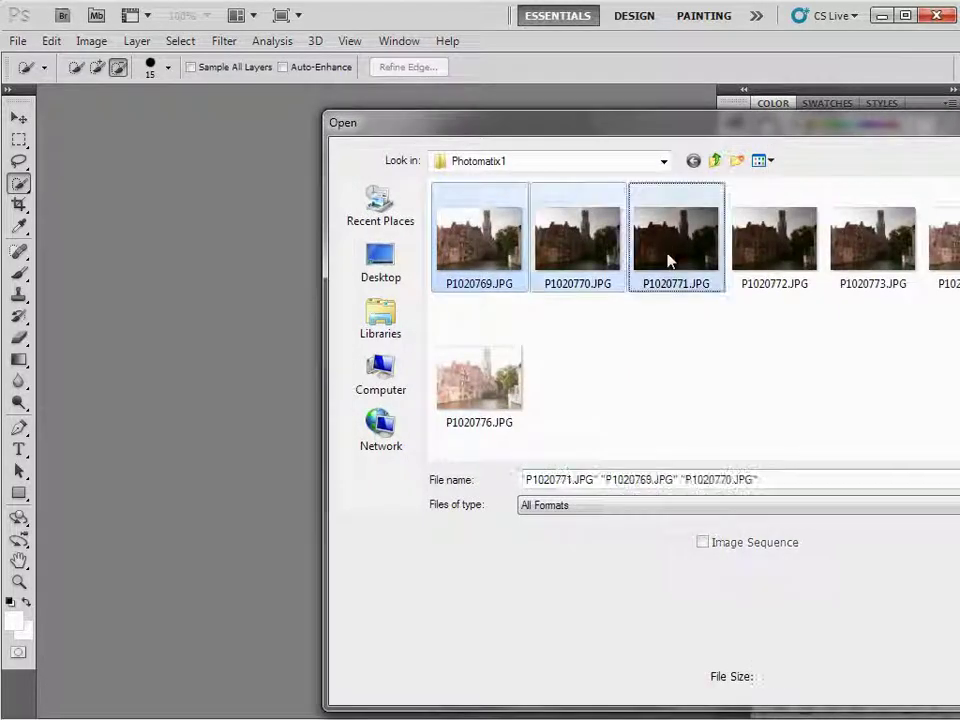
key("Return")
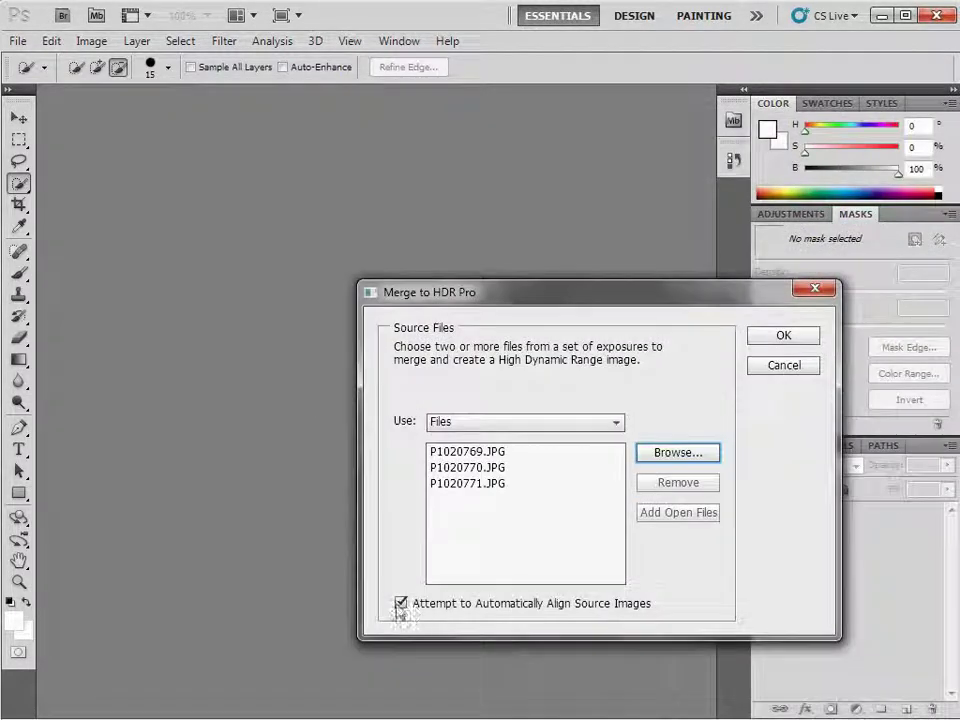
left_click(520, 560)
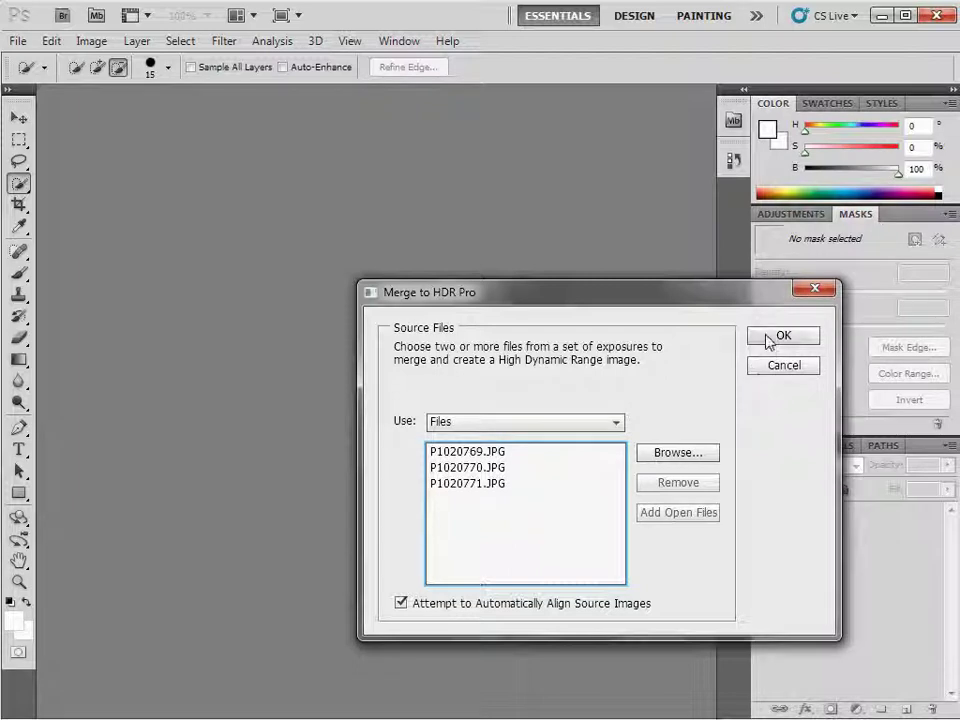
left_click(770, 340)
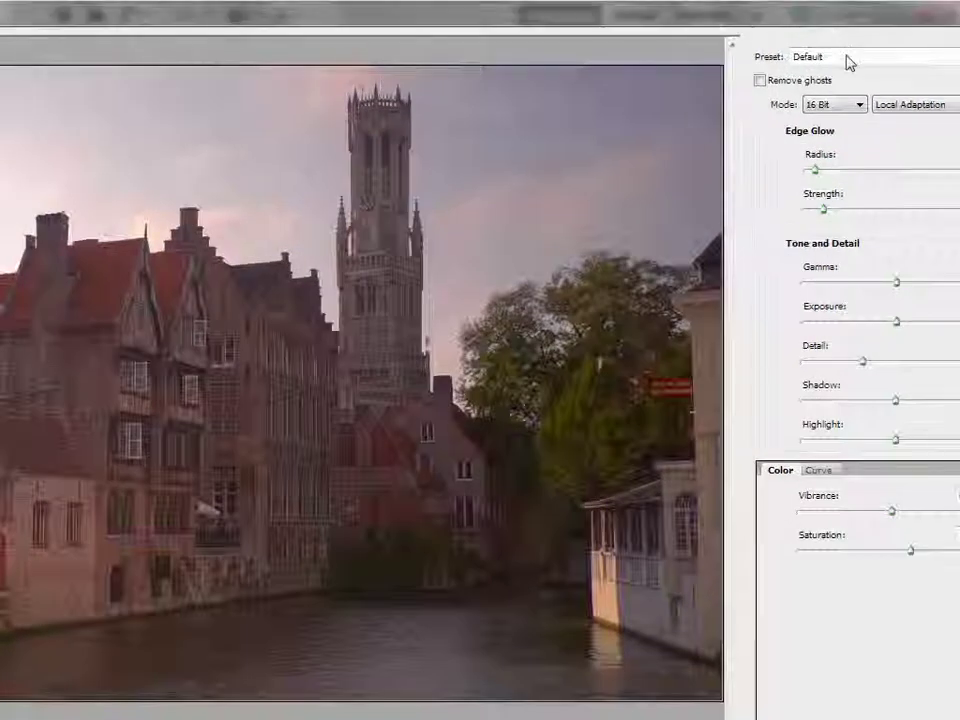
Step: Apply the Photorealistic High Contrast preset with strength 0.90, gamma 1.51 and exposure 0.70
left_click(846, 58)
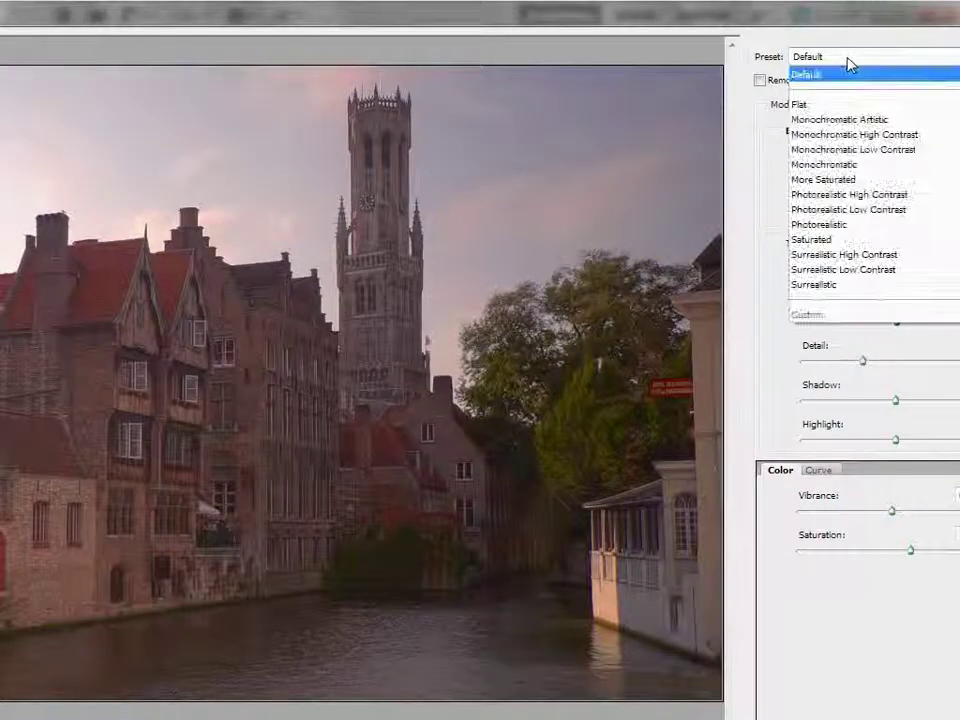
left_click(900, 194)
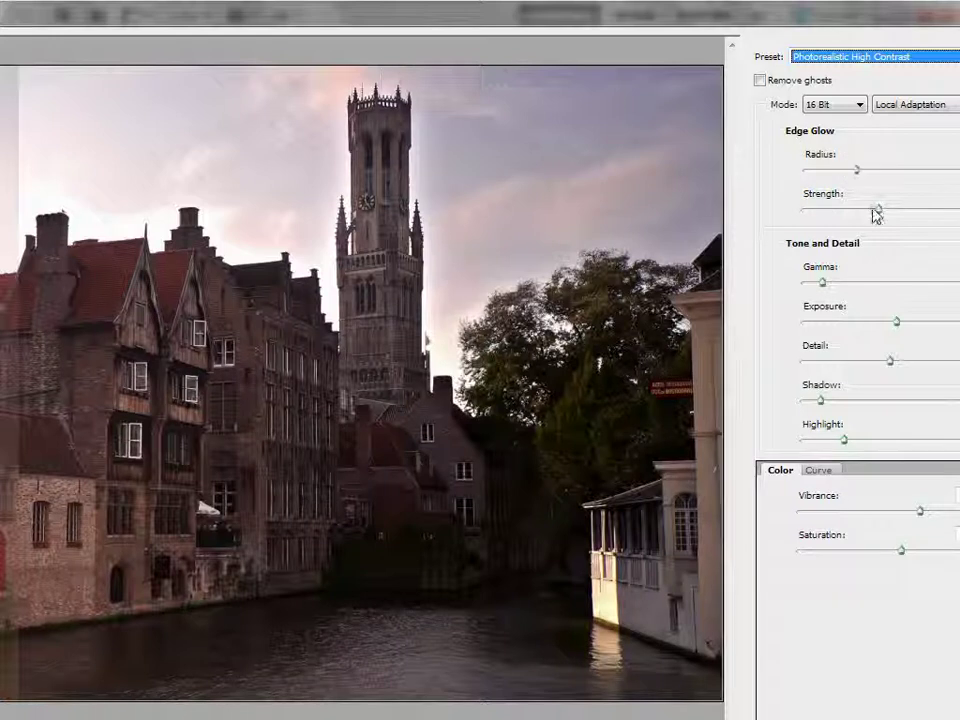
left_click_drag(878, 210, 842, 212)
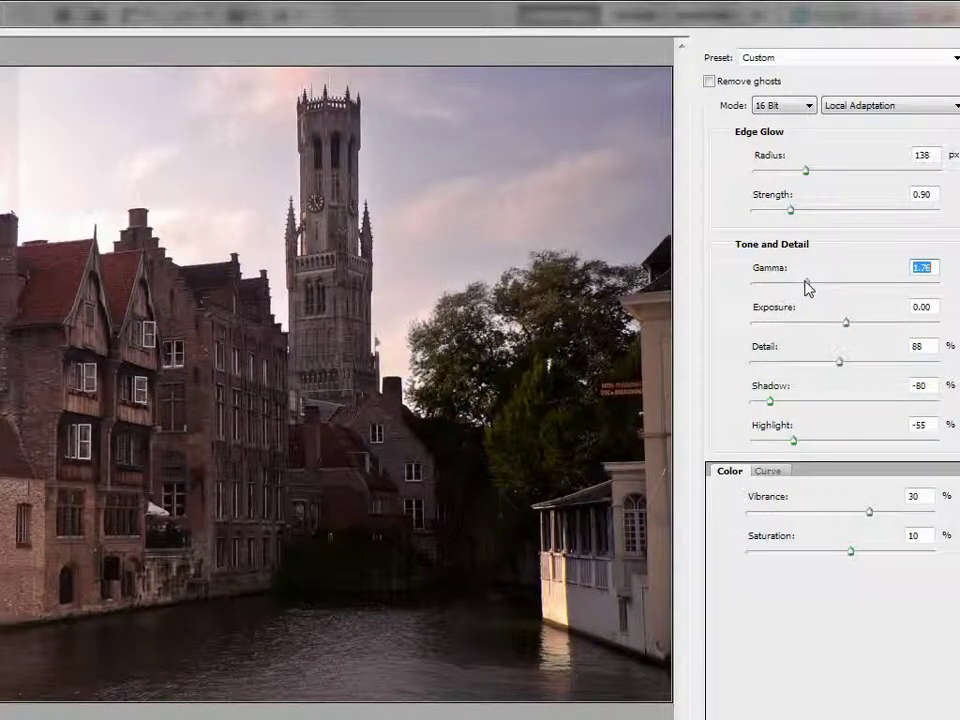
left_click_drag(818, 289, 820, 290)
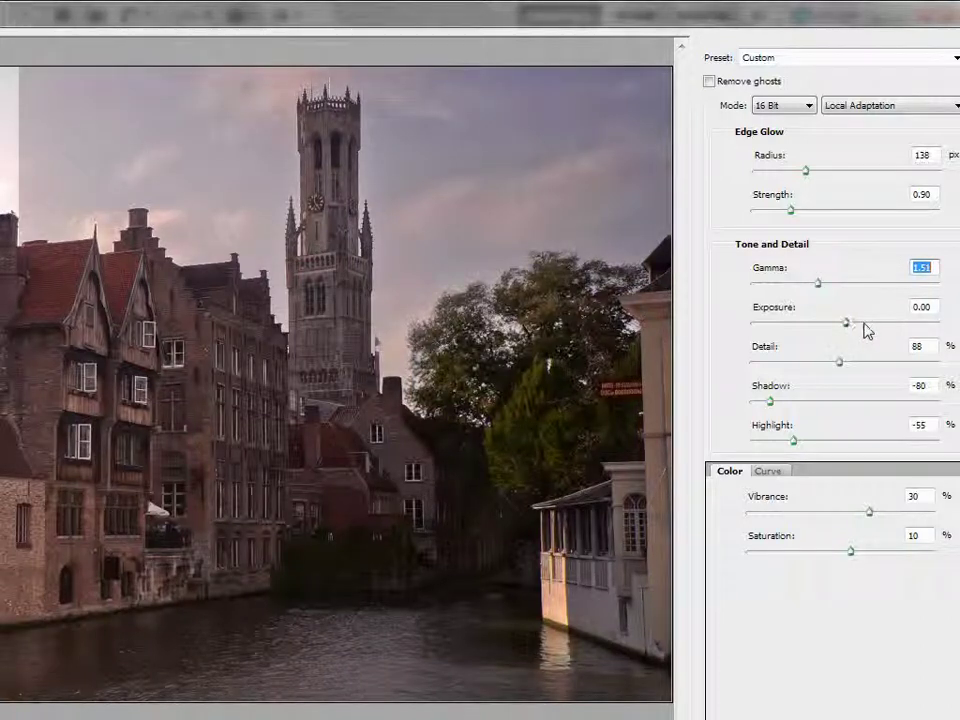
left_click_drag(846, 323, 861, 323)
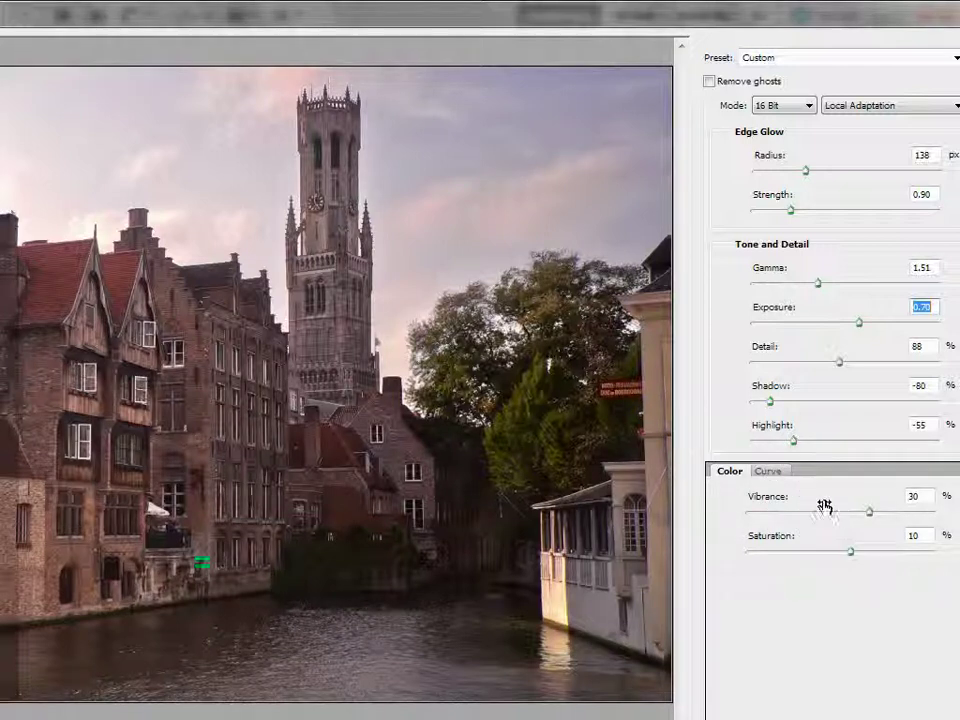
Step: On the HDR Curve tab, darken shadows, lift midtones and slightly raise highlights
left_click(770, 471)
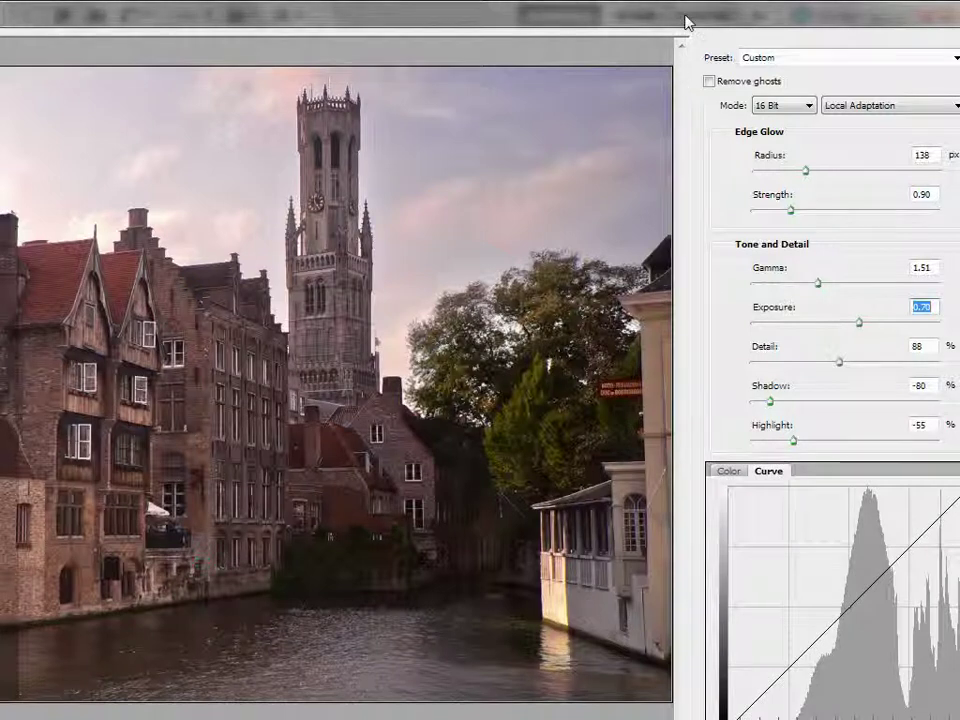
left_click_drag(690, 17, 659, 17)
left_click_drag(762, 665, 763, 676)
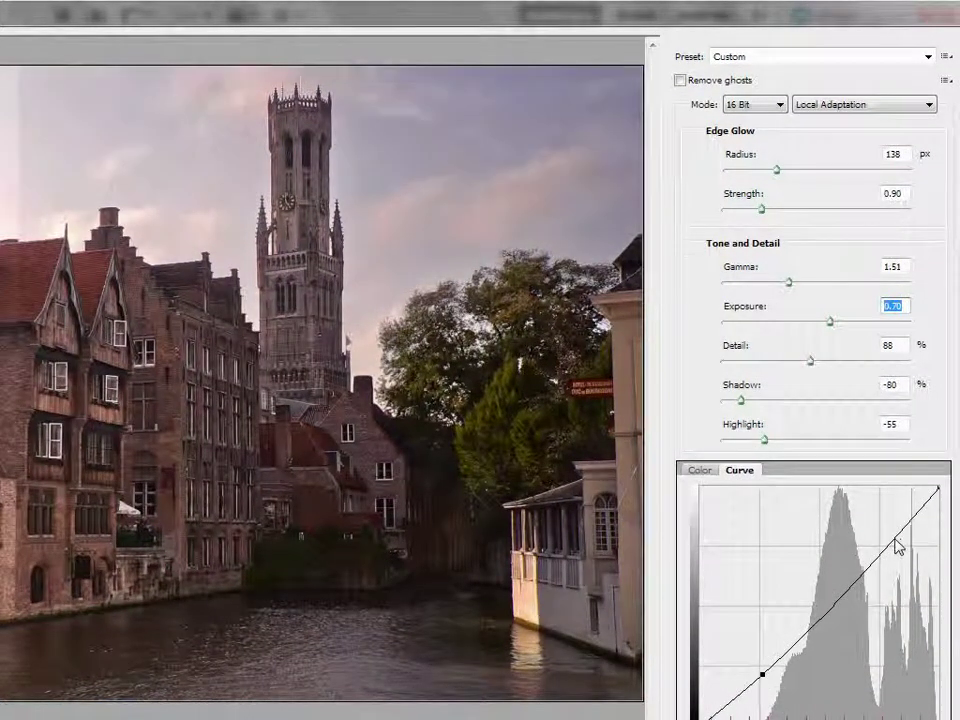
left_click_drag(893, 543, 894, 524)
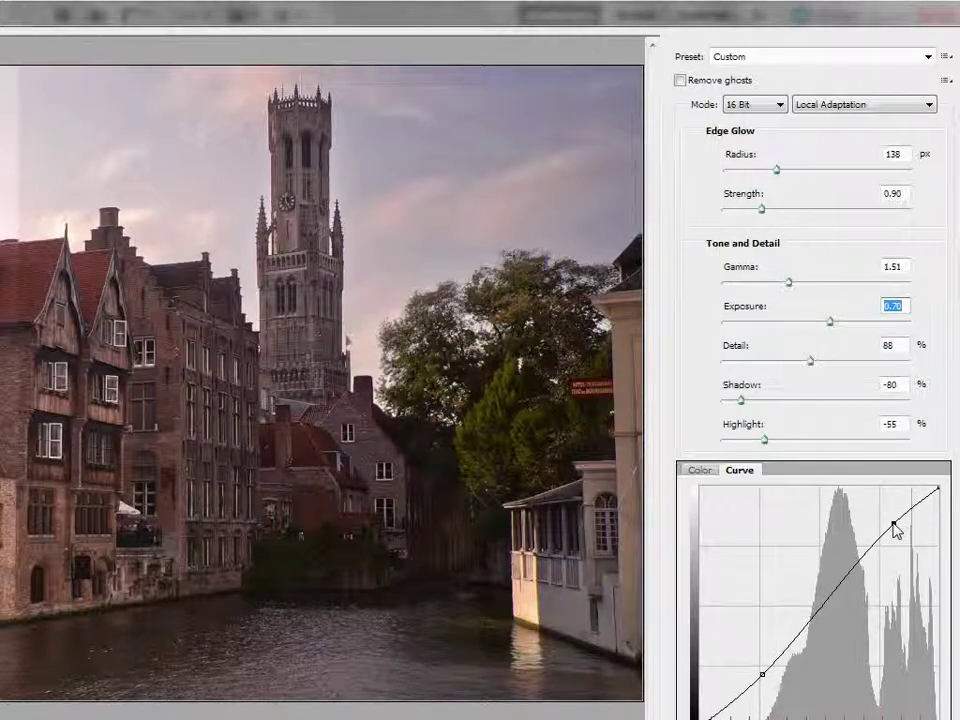
left_click_drag(894, 524, 889, 537)
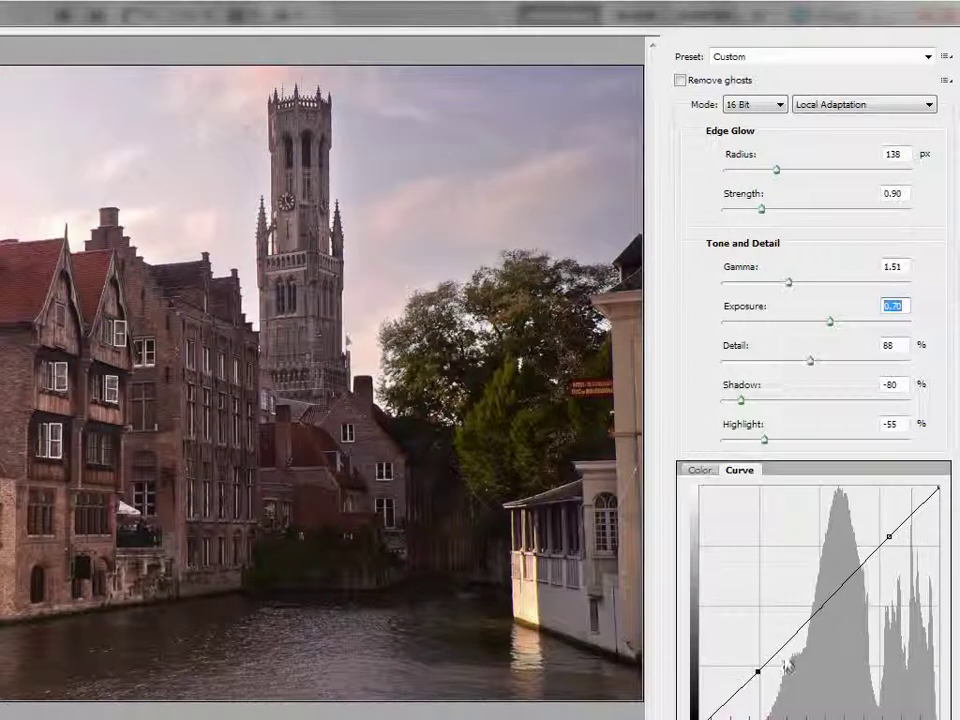
left_click_drag(820, 600, 822, 593)
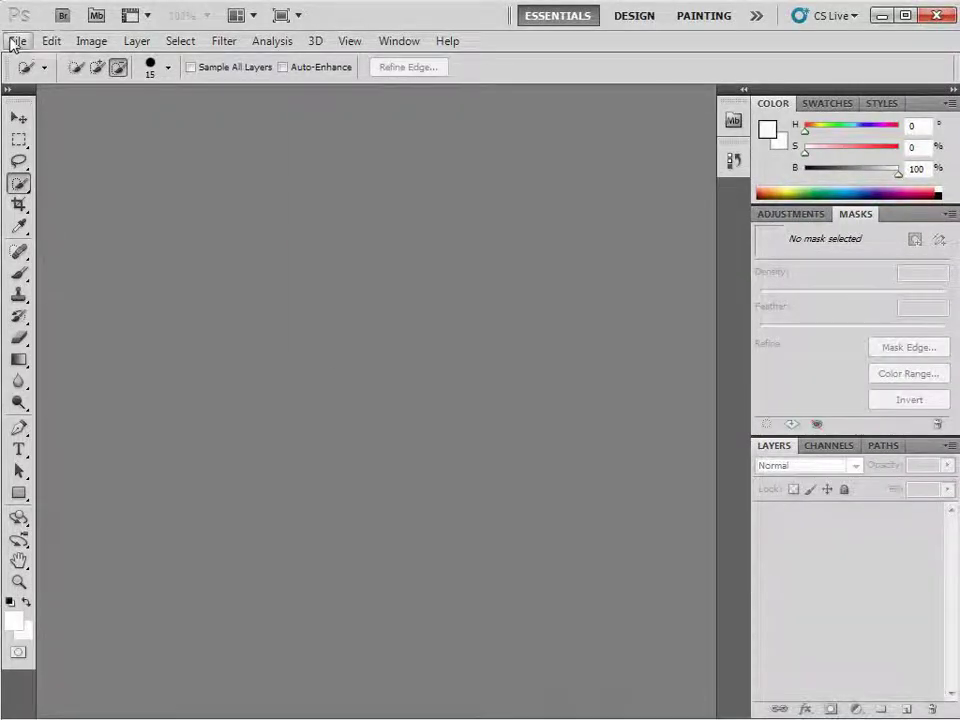
left_click(17, 41)
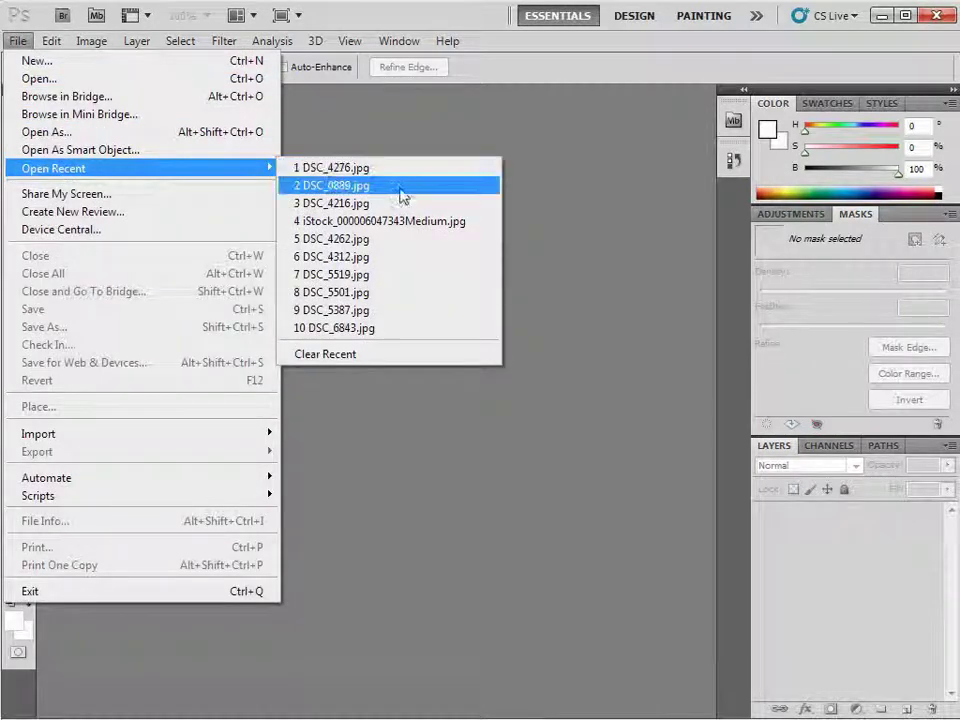
left_click(413, 221)
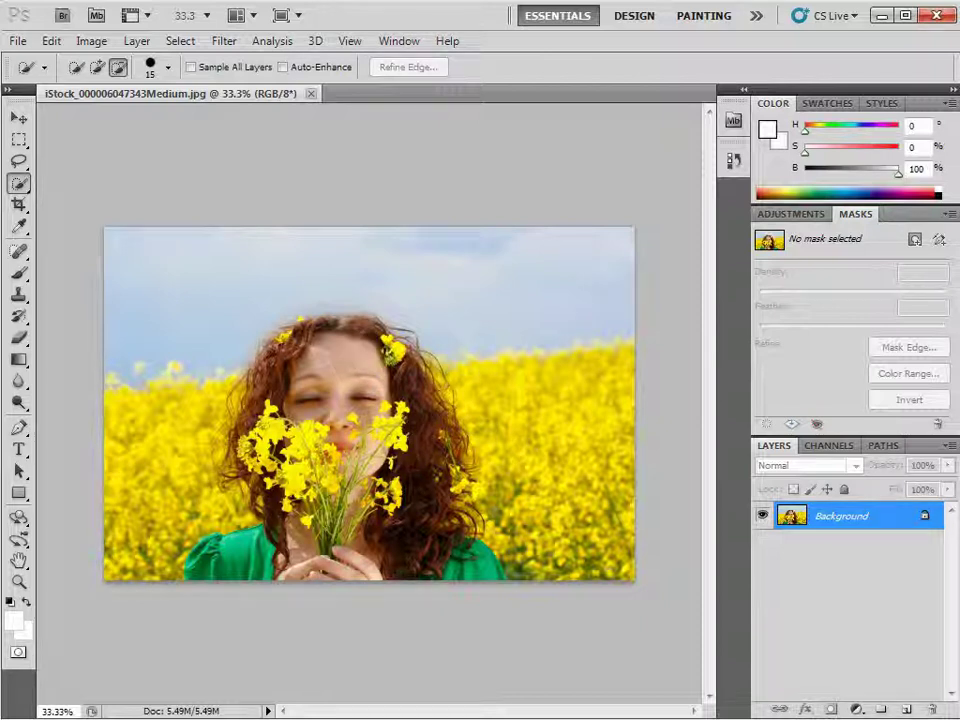
Step: Resize the brush on-canvas from 15 px to 303 px while previewing its softness
left_click_drag(360, 347, 345, 372)
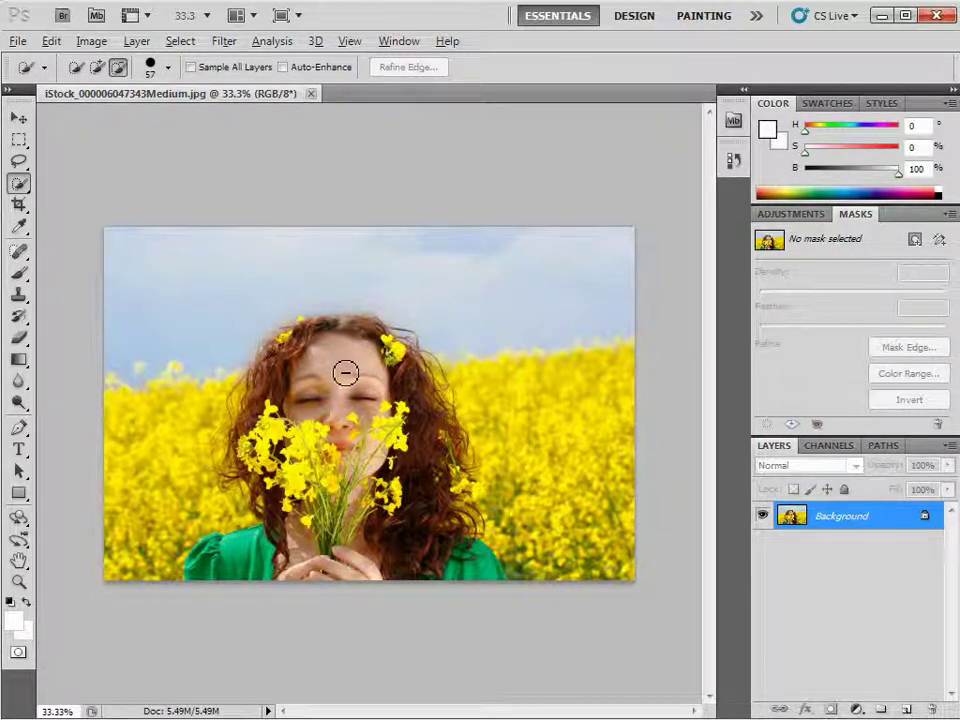
left_click(349, 372)
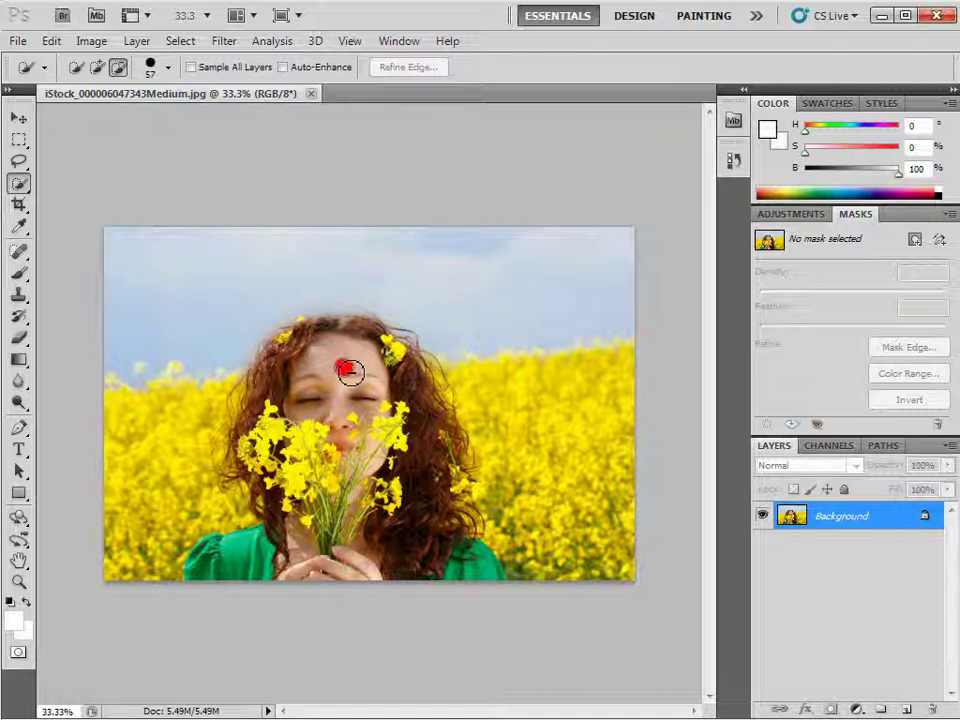
mouse_move(349, 372)
left_mouse_down()
mouse_move(432, 375)
mouse_move(397, 376)
left_mouse_up()
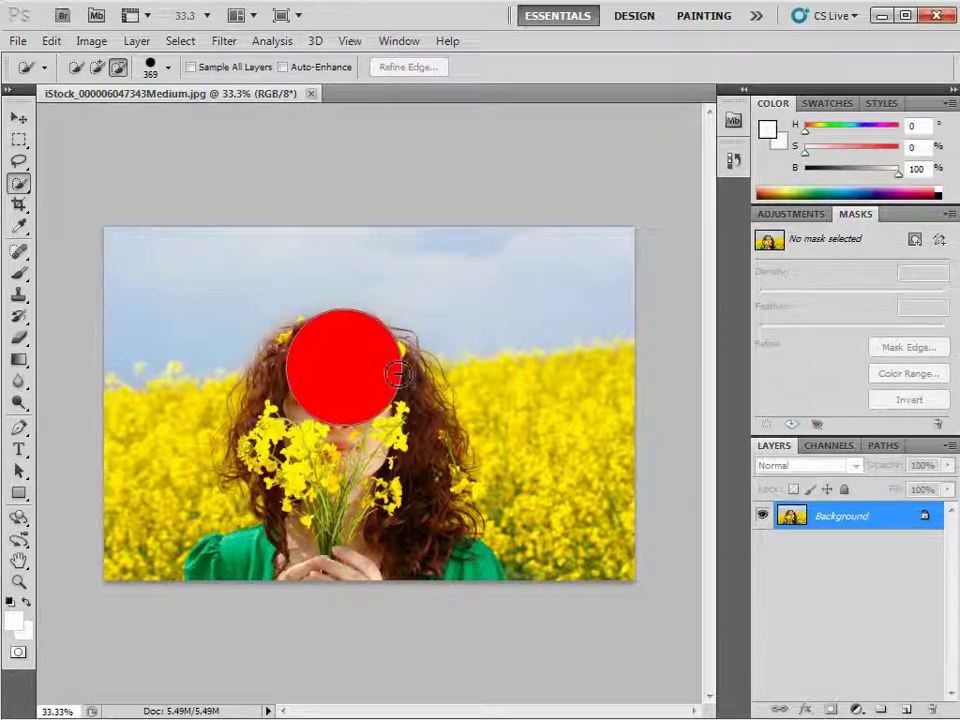
mouse_move(397, 376)
left_mouse_down()
mouse_move(394, 118)
mouse_move(343, 312)
mouse_move(374, 124)
mouse_move(392, 371)
left_mouse_up()
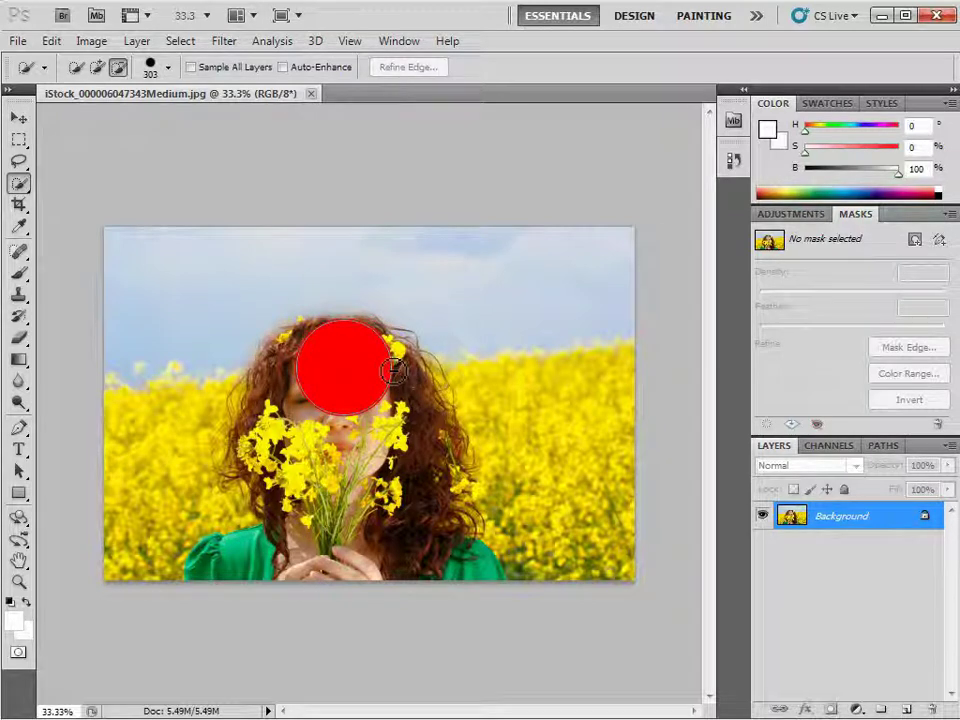
left_click_drag(394, 371, 392, 352)
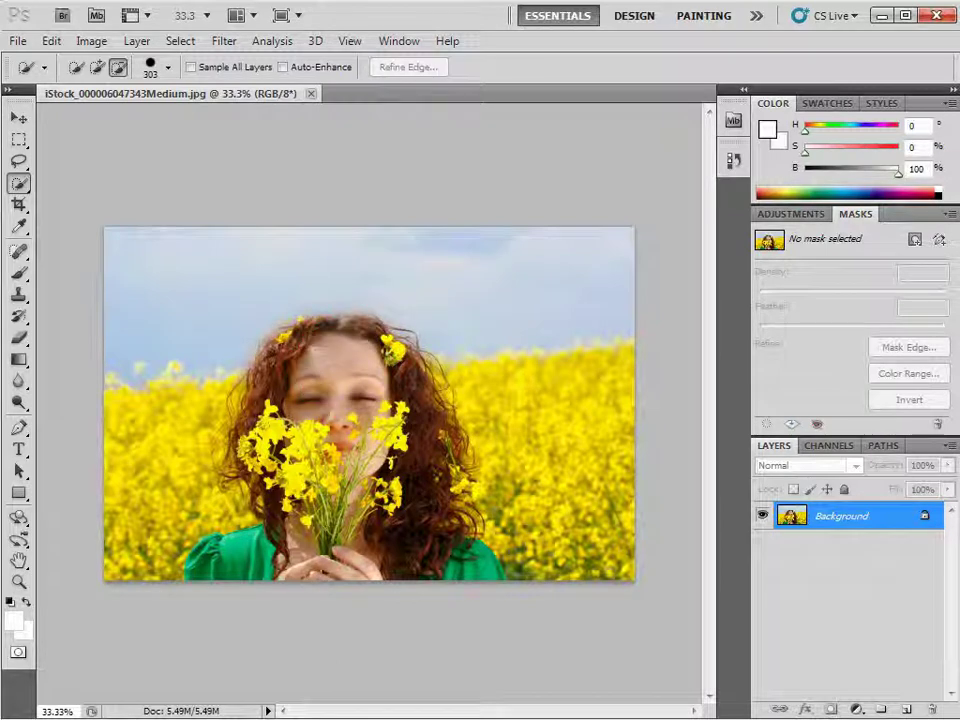
Step: Pick magenta from the HUD colour picker and brush a thick ring around the woman's face
right_click(342, 314, "alt+shift")
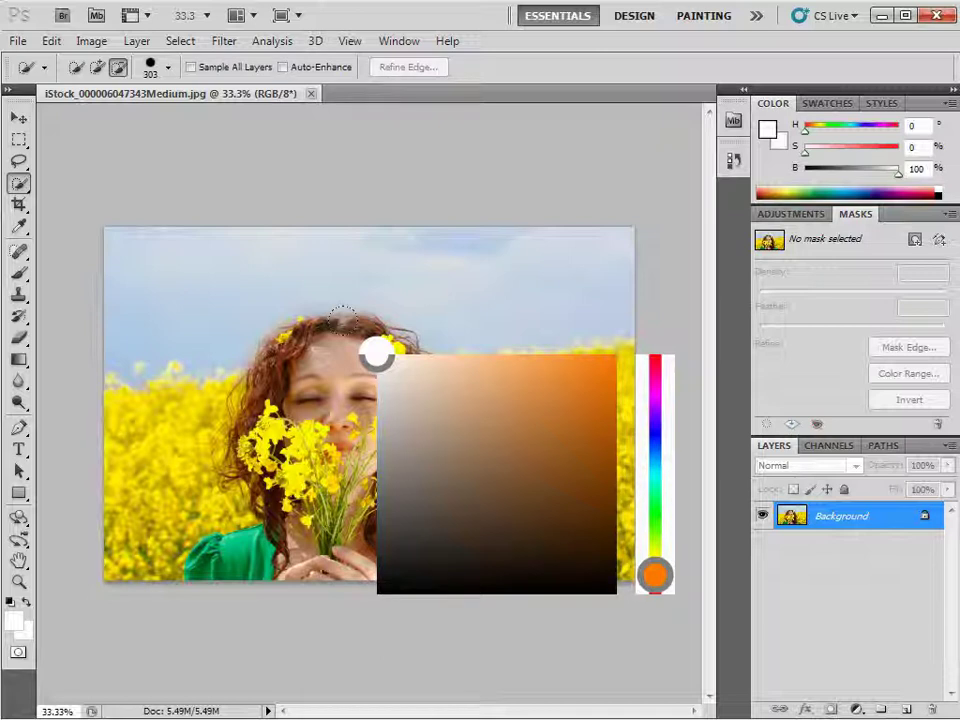
mouse_move(377, 353)
left_mouse_down()
mouse_move(454, 450)
mouse_move(557, 403)
mouse_move(615, 425)
mouse_move(653, 422)
mouse_move(653, 375)
left_mouse_up()
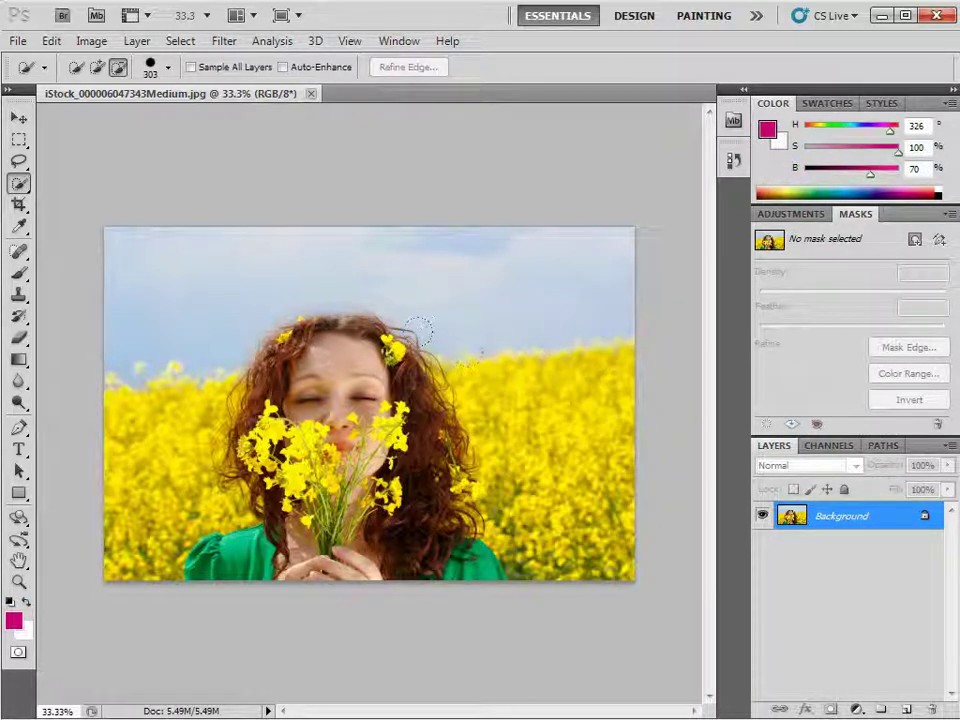
key("b")
mouse_move(400, 330)
left_mouse_down()
mouse_move(375, 311)
mouse_move(410, 400)
mouse_move(303, 428)
left_mouse_up()
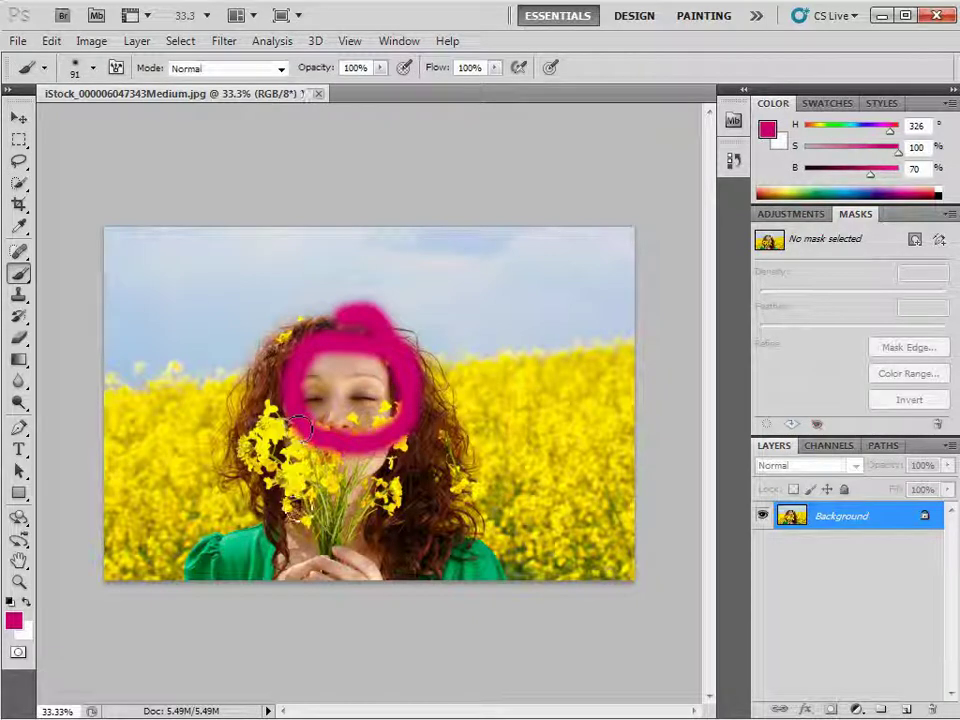
right_click(17, 279)
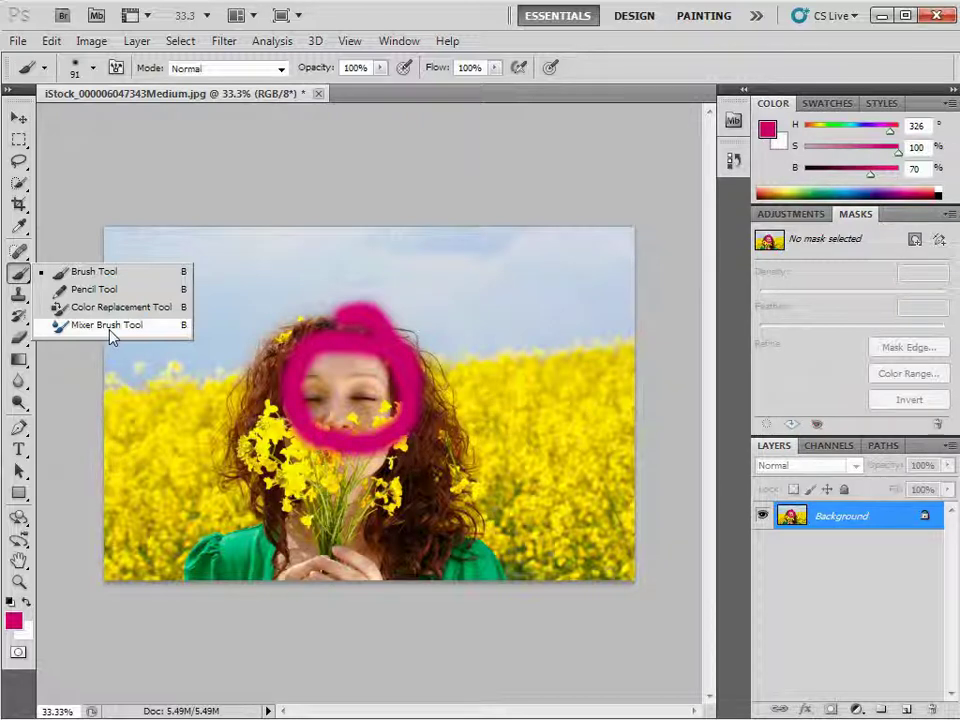
left_click(128, 100)
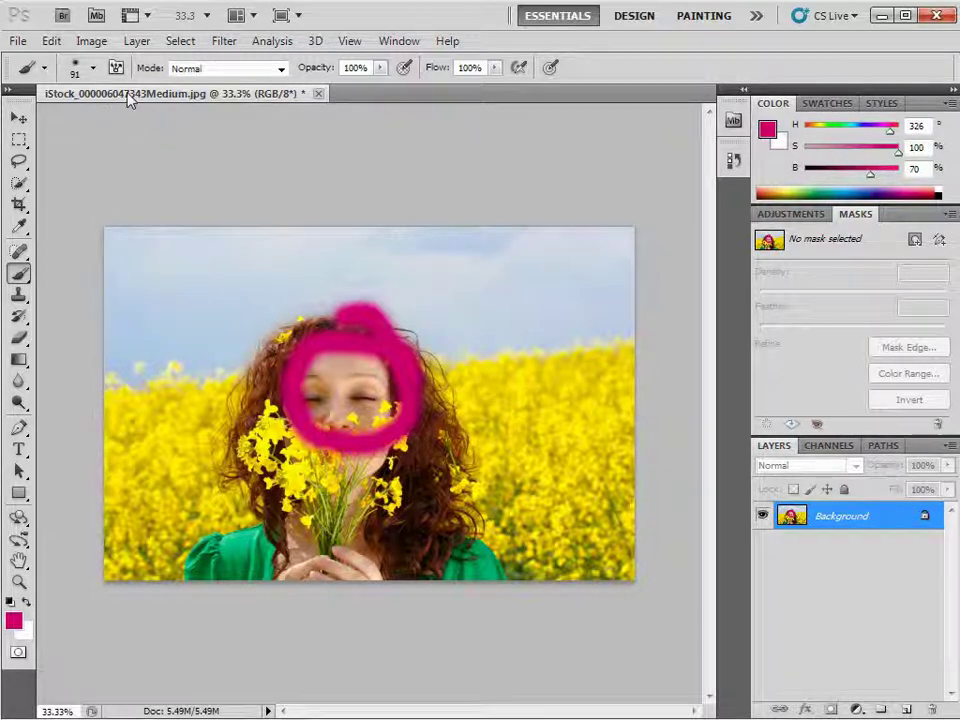
Step: Eyedropper the portrait's sky to set a pale blue foreground (H 206, S 18%, B 89%)
left_click(24, 227)
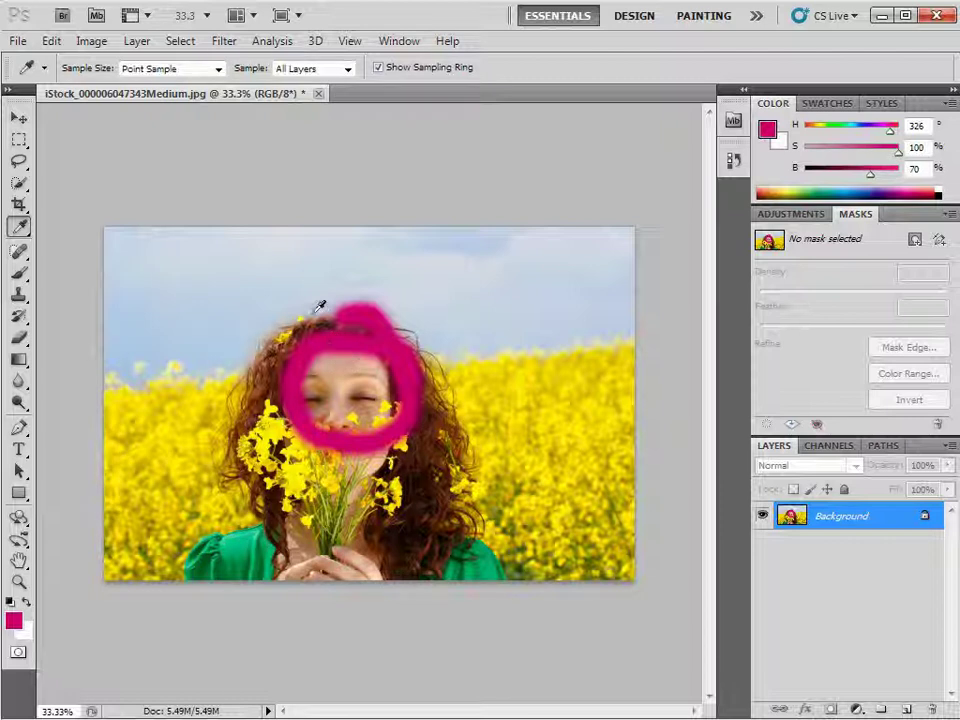
mouse_move(322, 337)
left_mouse_down()
mouse_move(220, 306)
mouse_move(226, 424)
mouse_move(395, 318)
mouse_move(484, 356)
mouse_move(519, 388)
mouse_move(476, 336)
mouse_move(481, 377)
mouse_move(379, 396)
mouse_move(250, 445)
mouse_move(240, 407)
mouse_move(214, 381)
mouse_move(218, 389)
left_mouse_up()
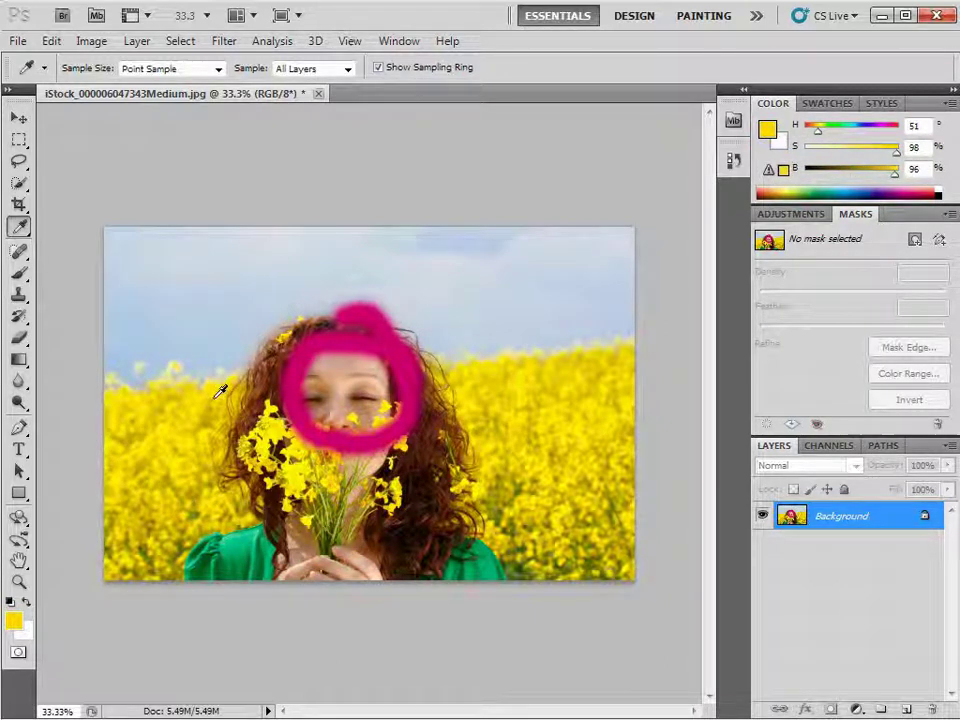
mouse_move(216, 393)
left_mouse_down()
mouse_move(221, 343)
mouse_move(322, 238)
left_mouse_up()
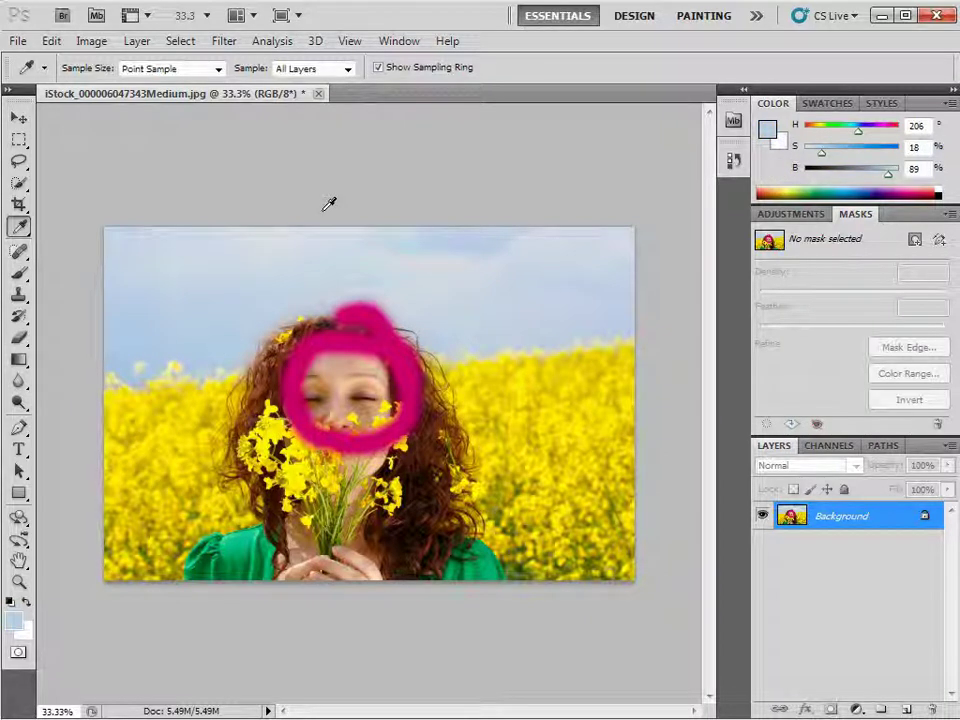